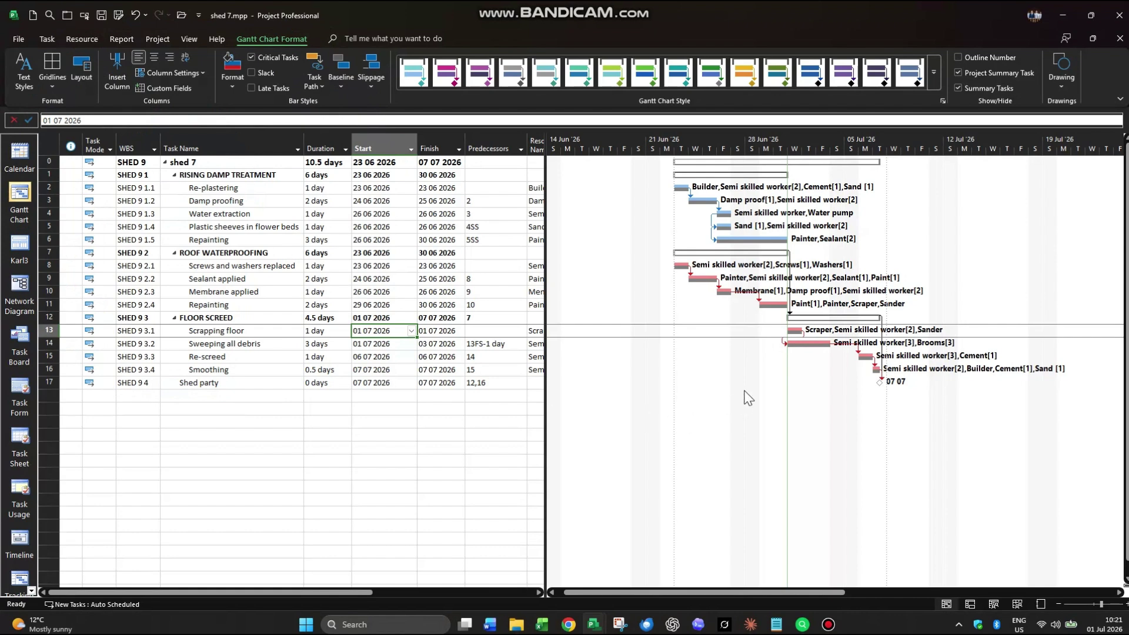
Step: Display the Cost table beside the Gantt chart, widened to show all its columns, with the Total Cost column fitted to its contents
key(super+plus)
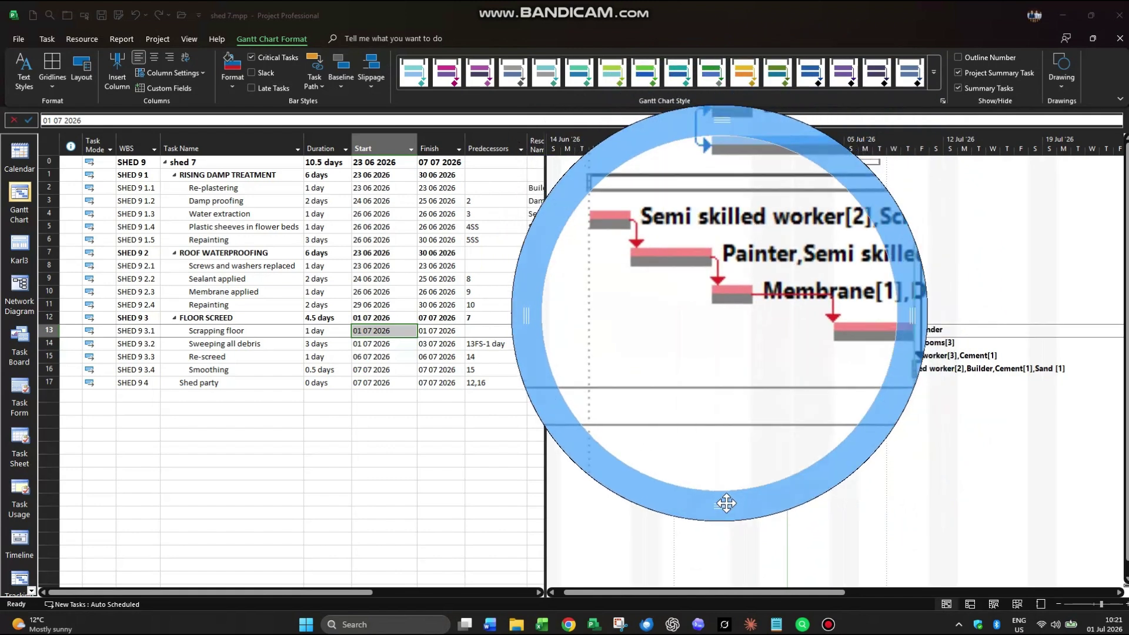
key(Escape)
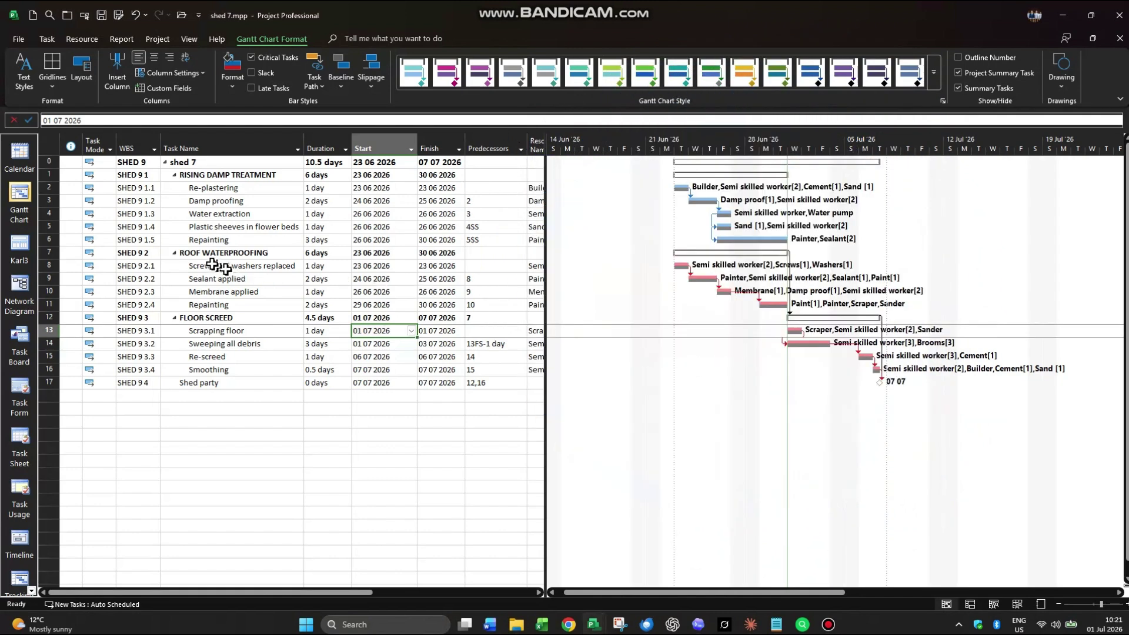
click(202, 252)
click(184, 39)
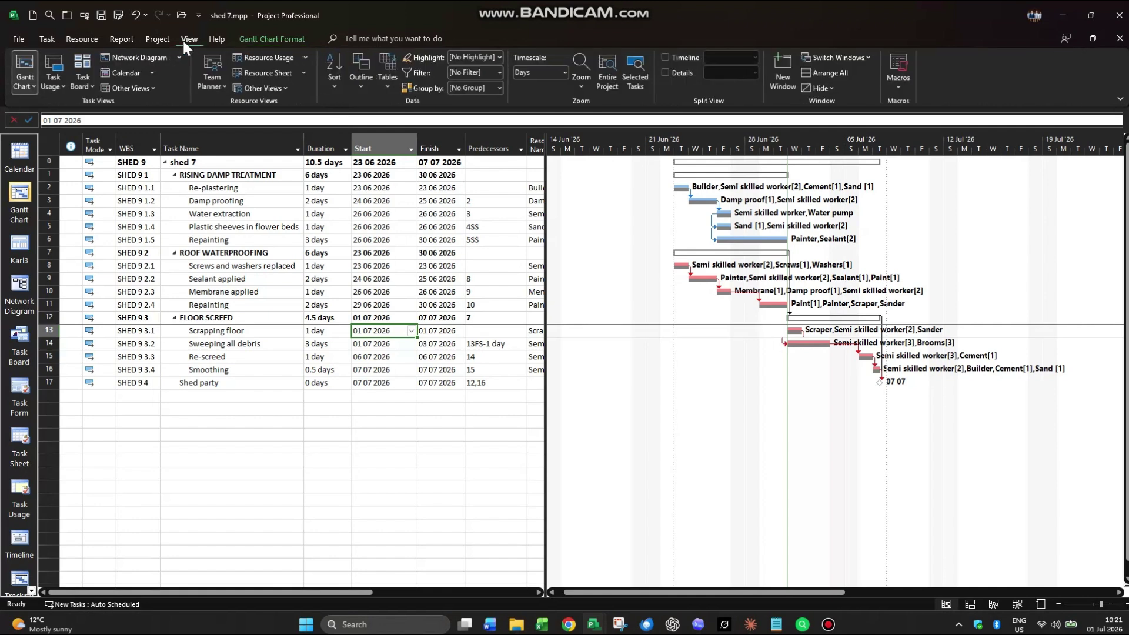
click(393, 85)
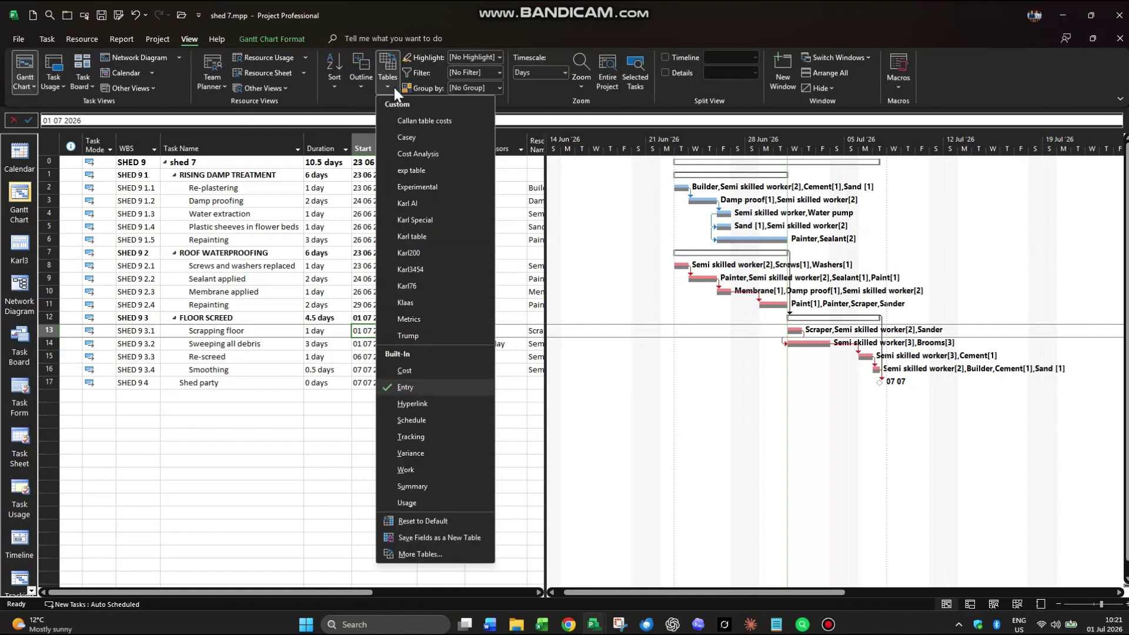
click(422, 369)
drag(509, 259, 629, 260)
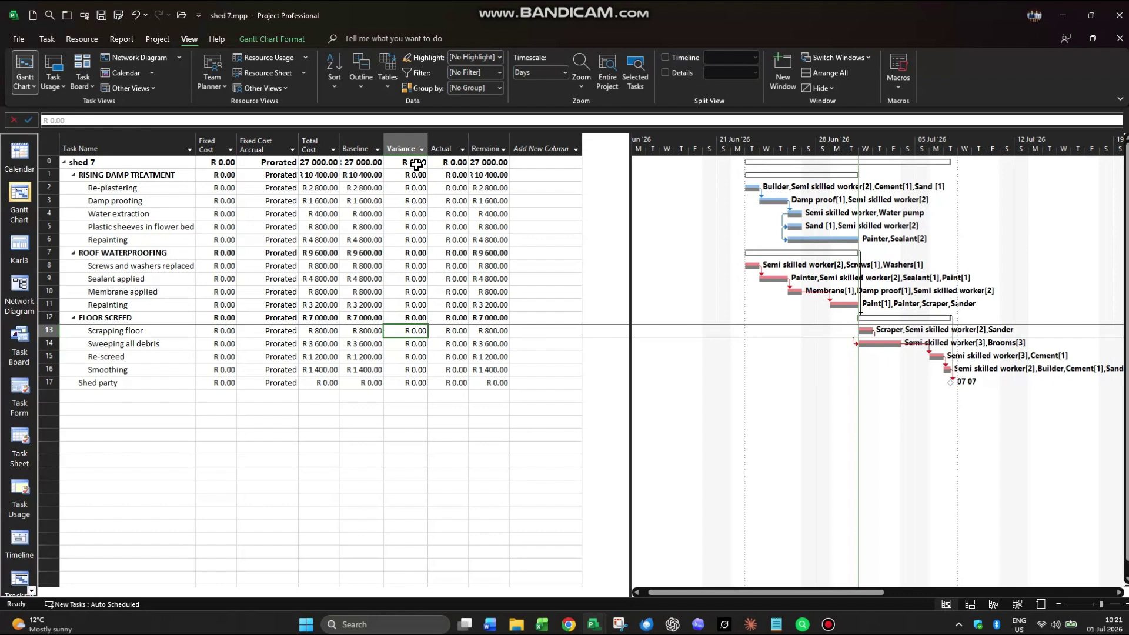
double_click(339, 141)
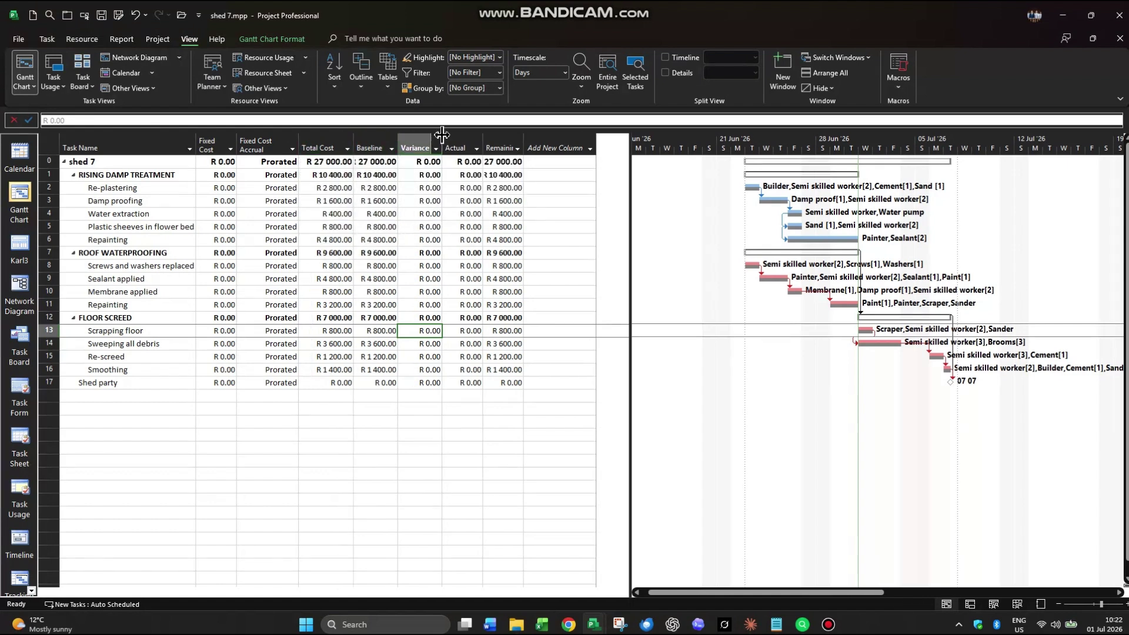
Step: Set the semi skilled worker's standard rate to R 100.00/hr in the Resource Sheet
click(335, 214)
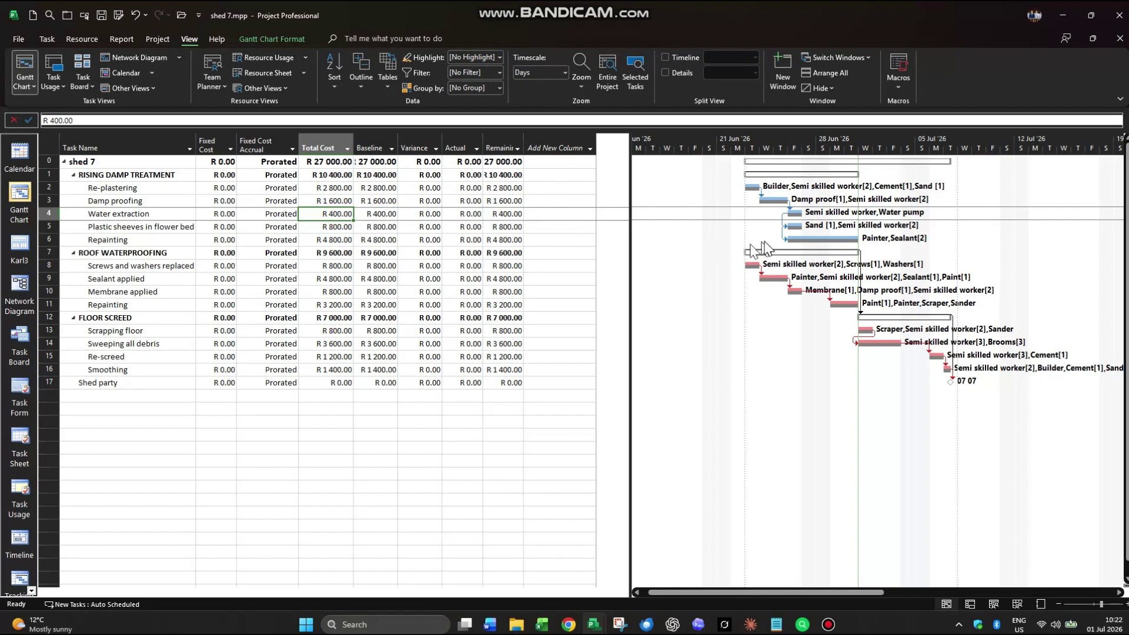
drag(766, 247, 835, 187)
click(1017, 604)
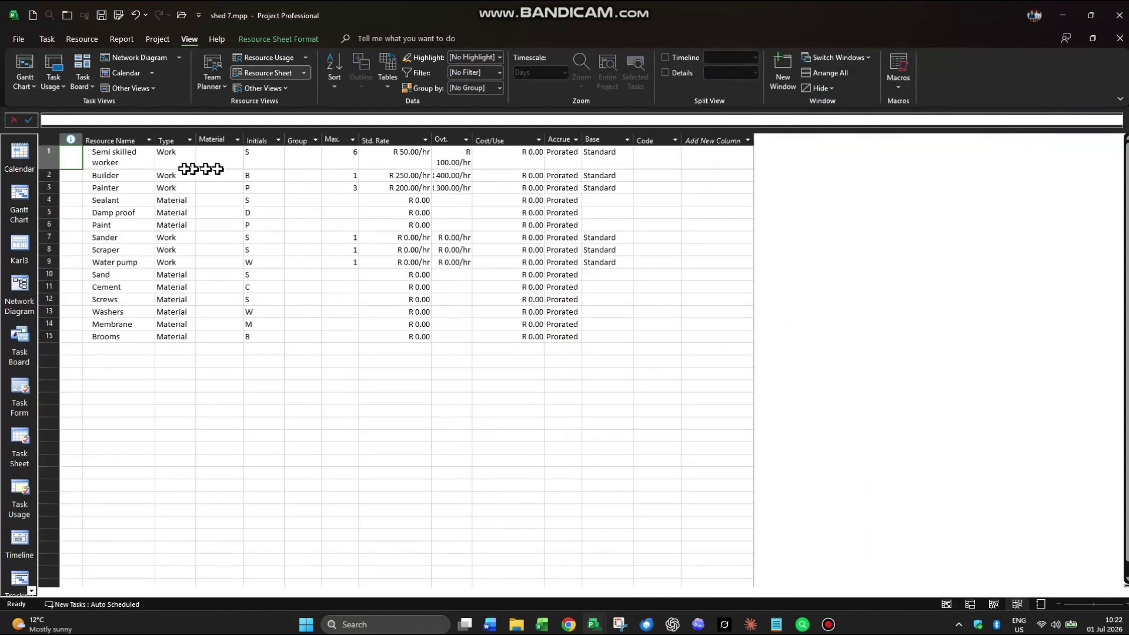
click(385, 162)
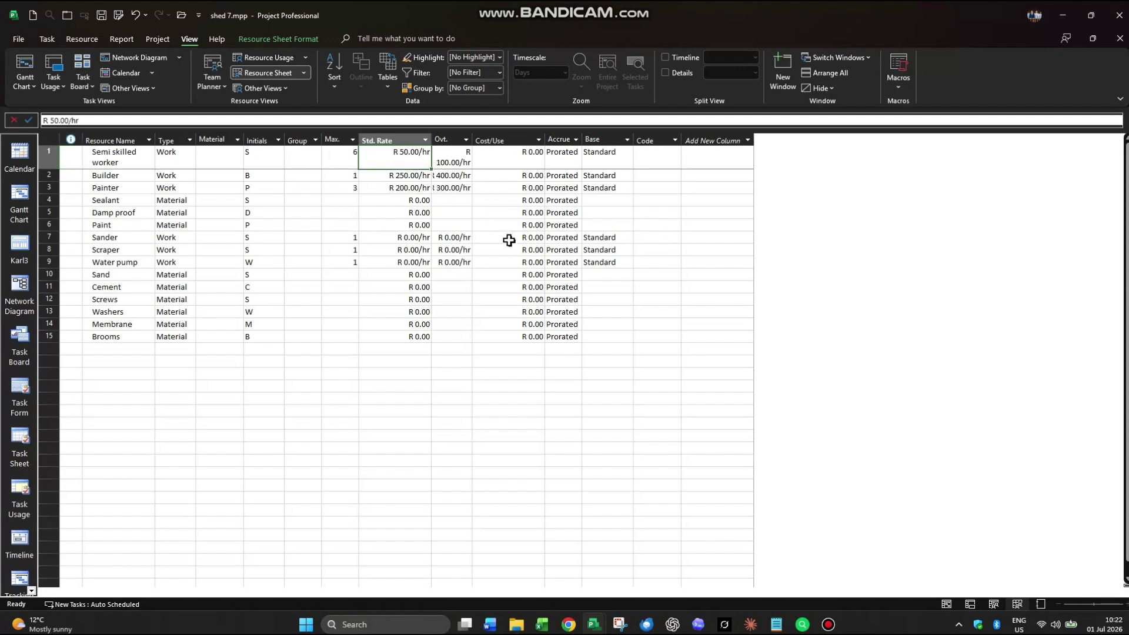
text(10)
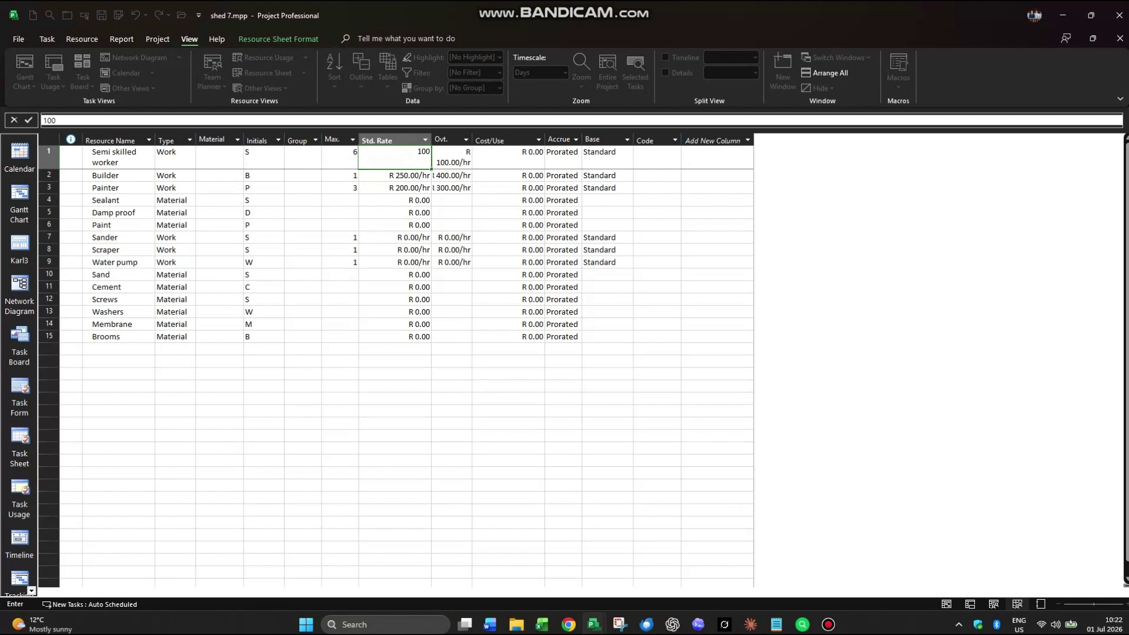
text(0)
key(Return)
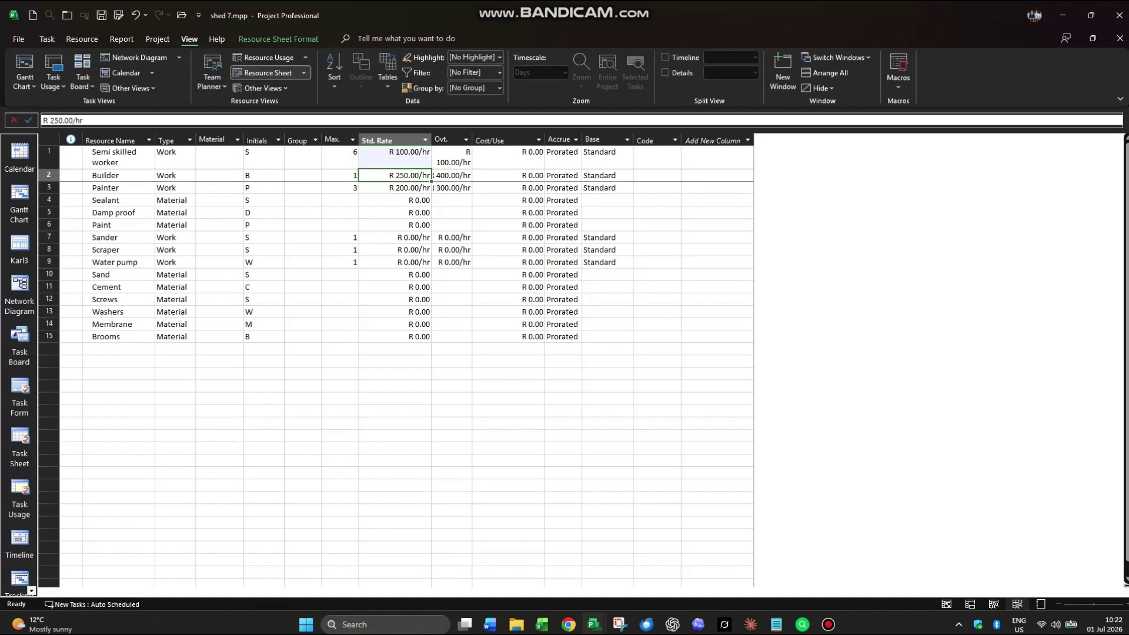
key(super+plus)
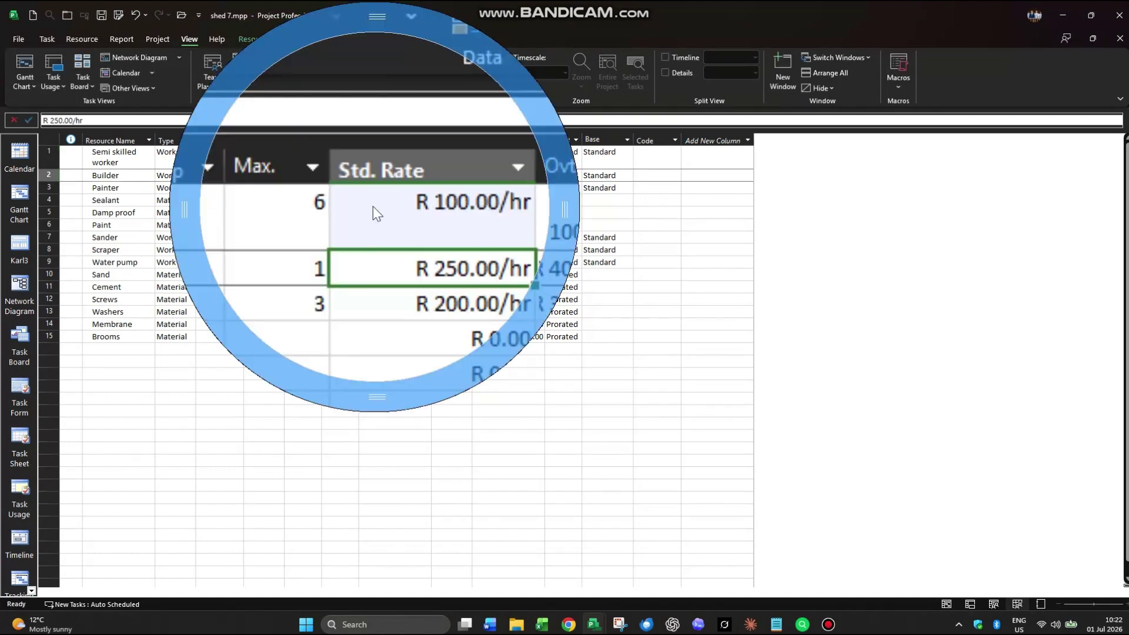
key(super+Escape)
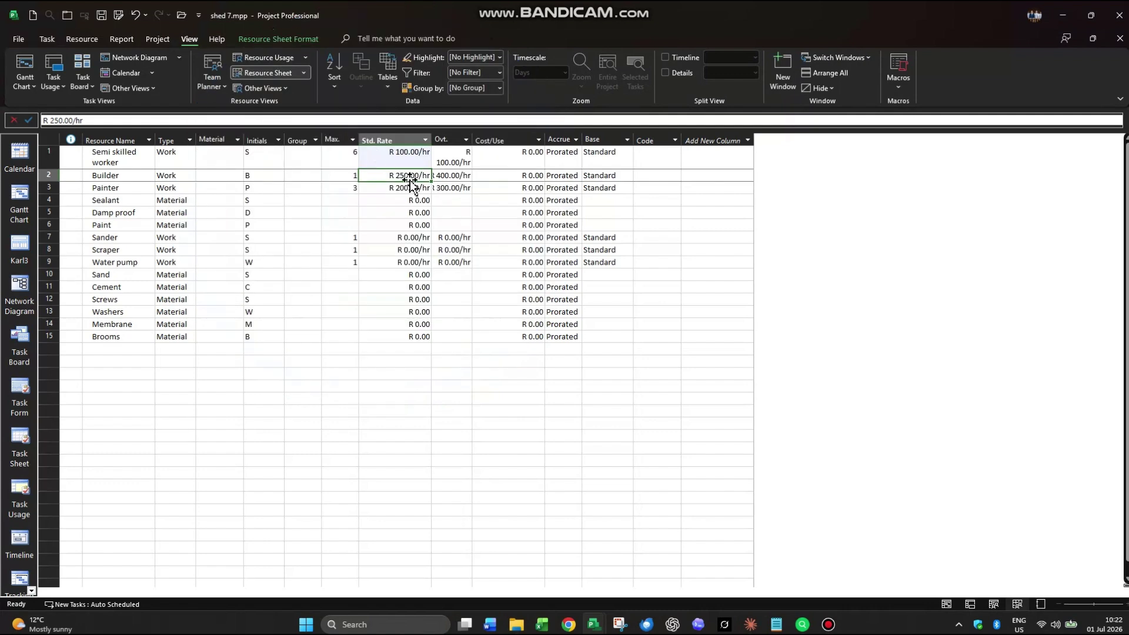
Step: Return to the Gantt Chart and examine the cost variances of the project and its tasks up close
click(26, 198)
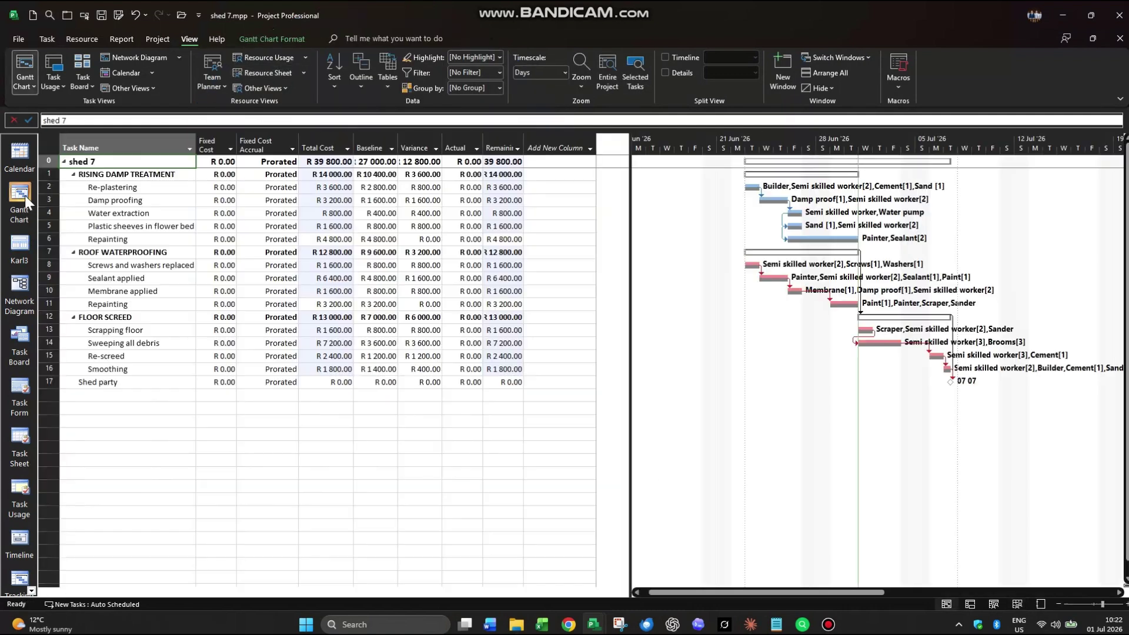
key(super+plus)
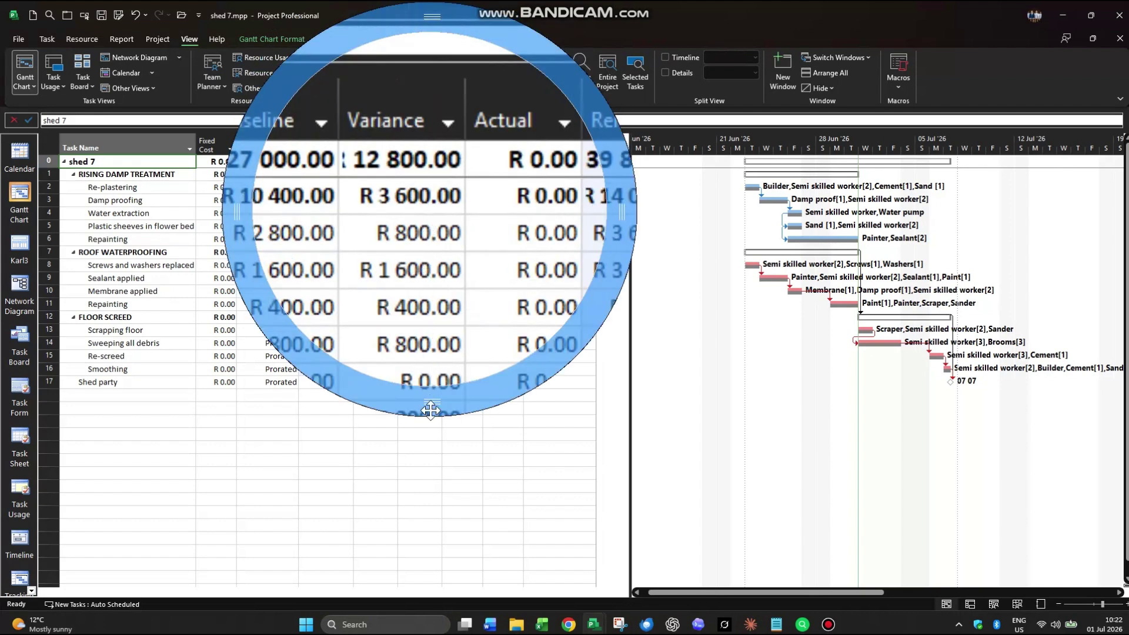
mouse_move(432, 410)
mouse_down()
mouse_move(431, 579)
mouse_move(441, 420)
mouse_up()
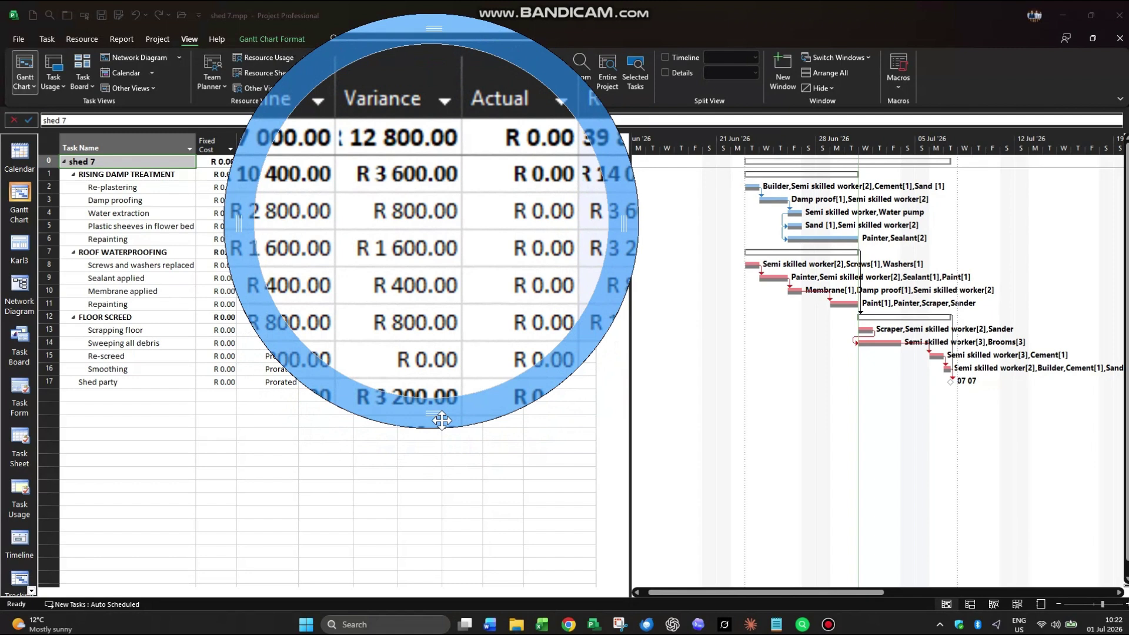
key(Escape)
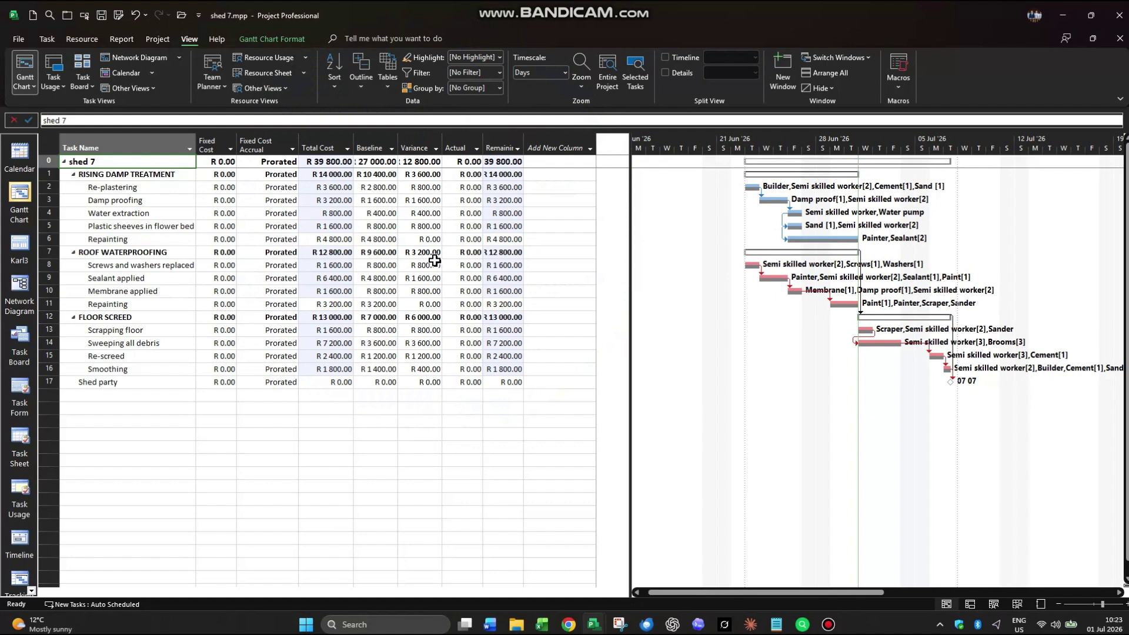
Step: Split the Repainting tasks under both Rising Damp Treatment and Roof Waterproofing, and check the Shed party milestone's date
click(45, 38)
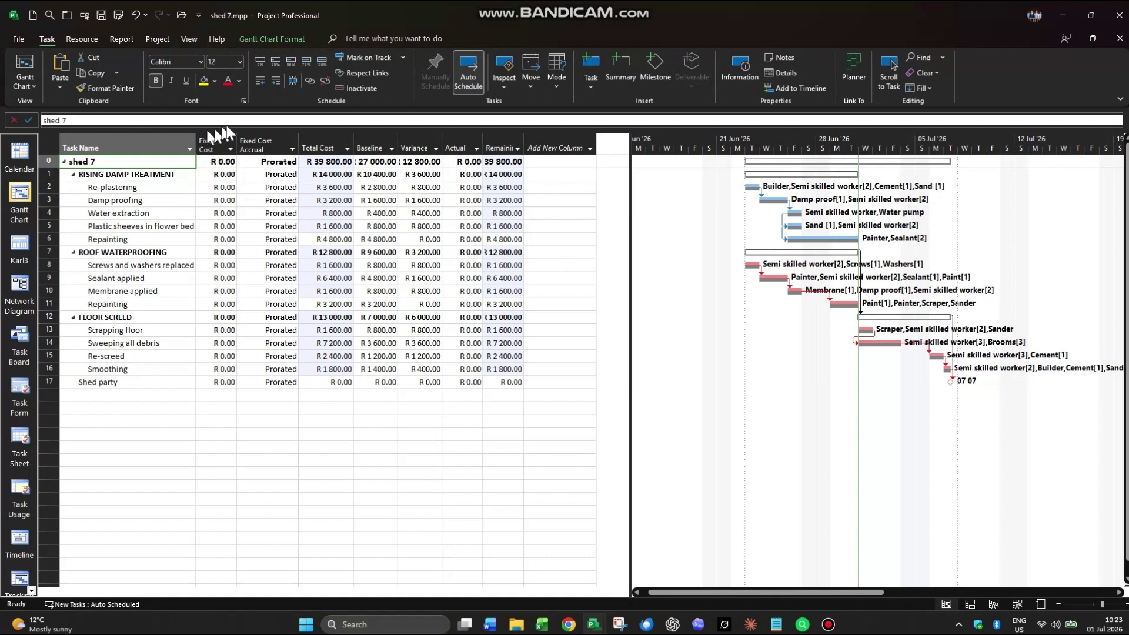
click(292, 80)
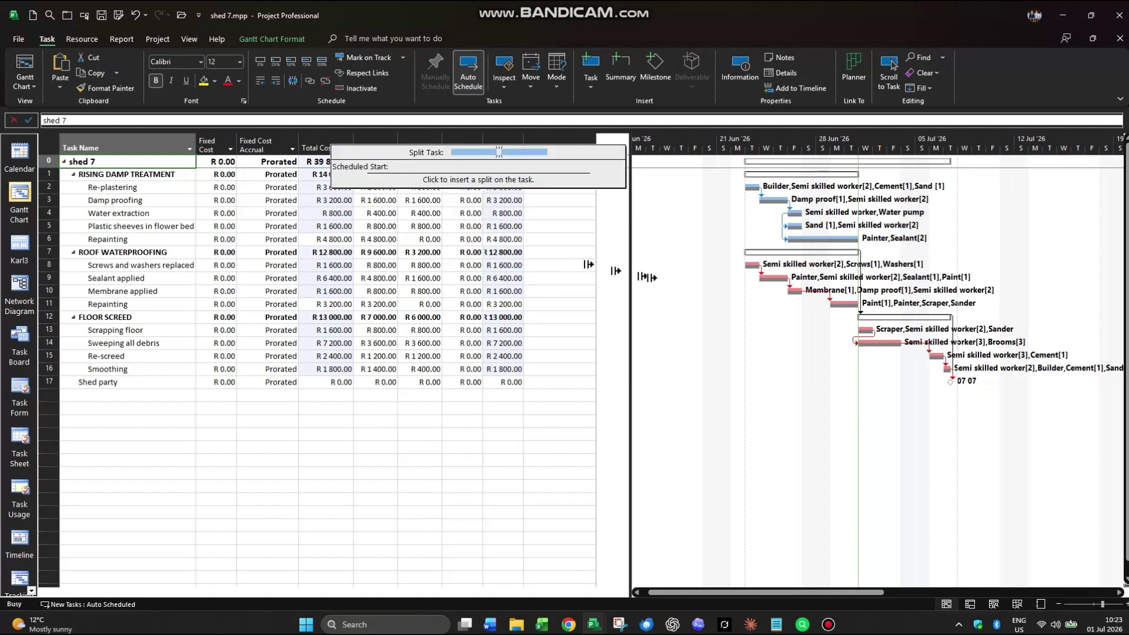
click(827, 238)
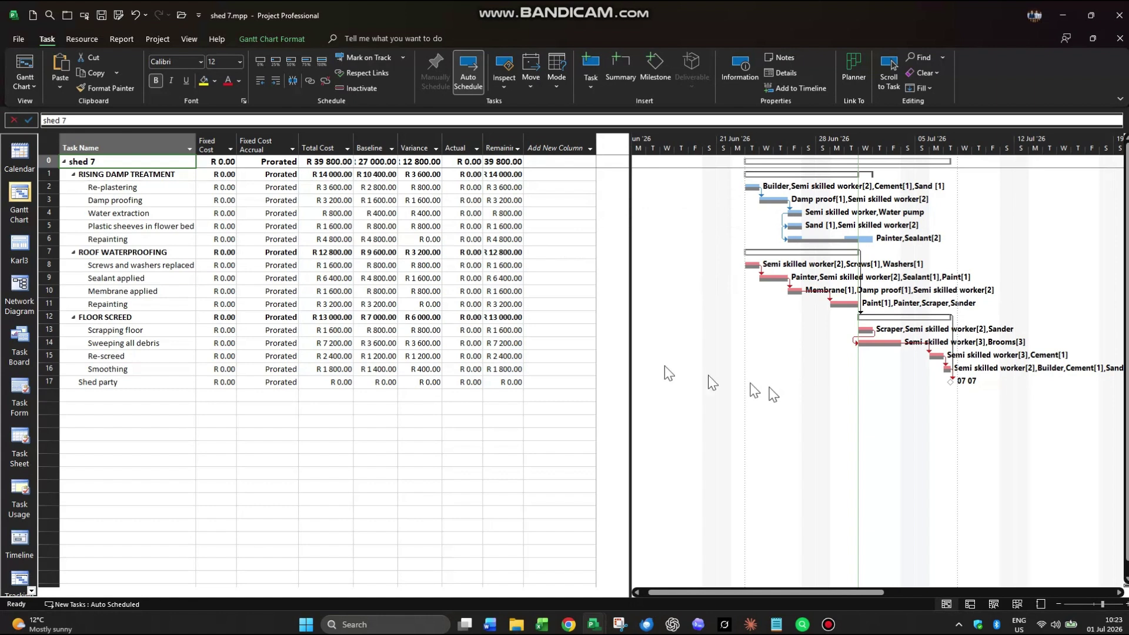
click(291, 82)
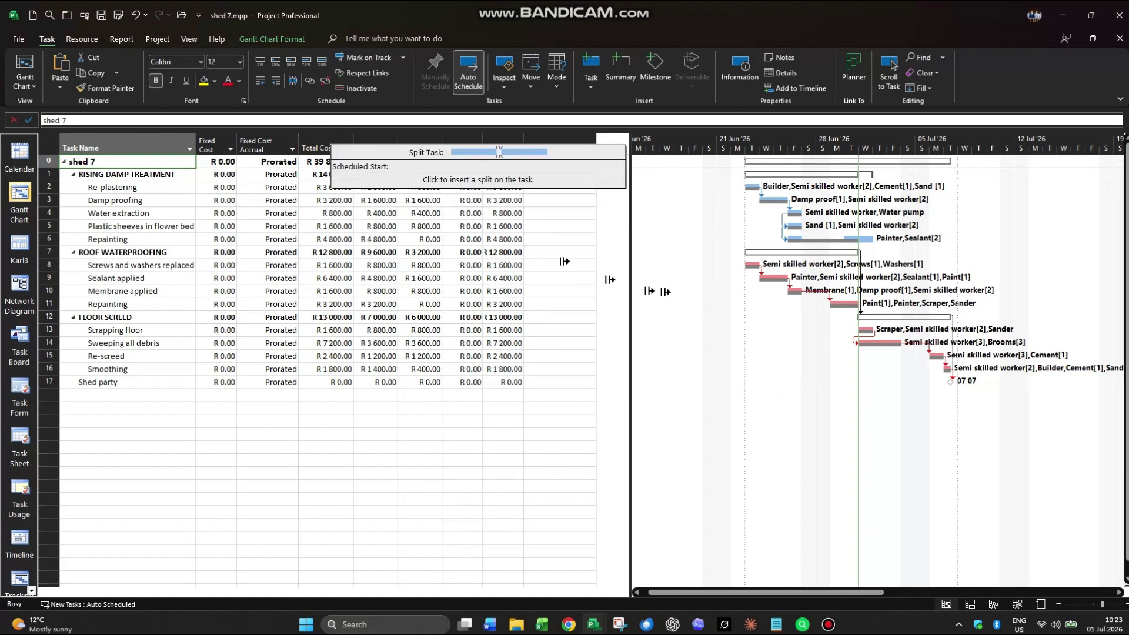
click(847, 303)
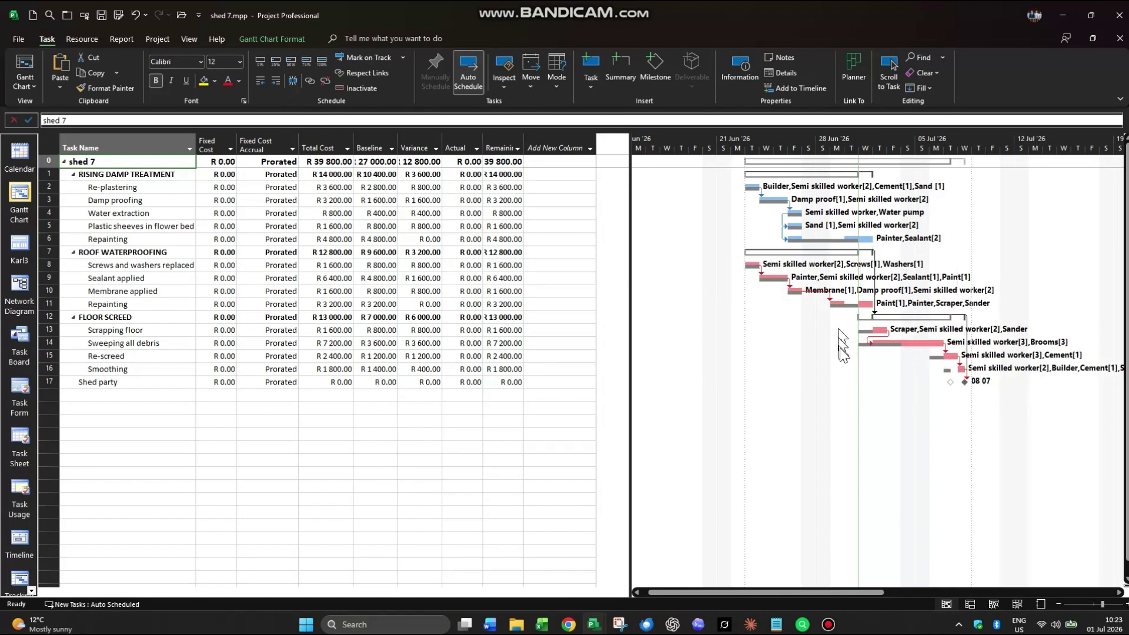
middle_click(955, 465)
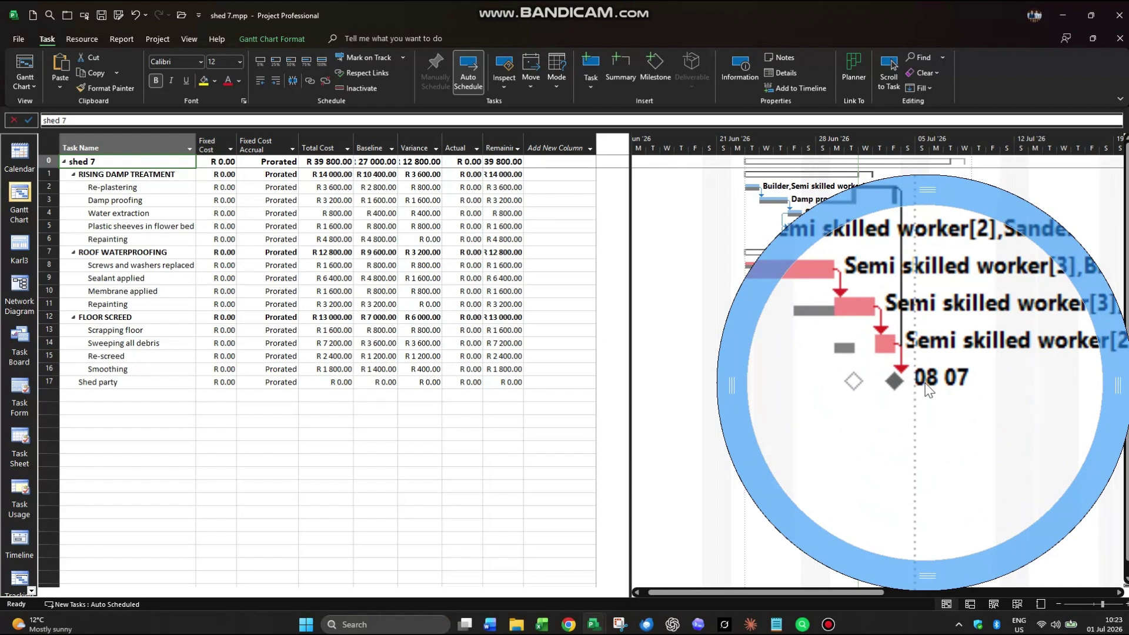
middle_click(976, 389)
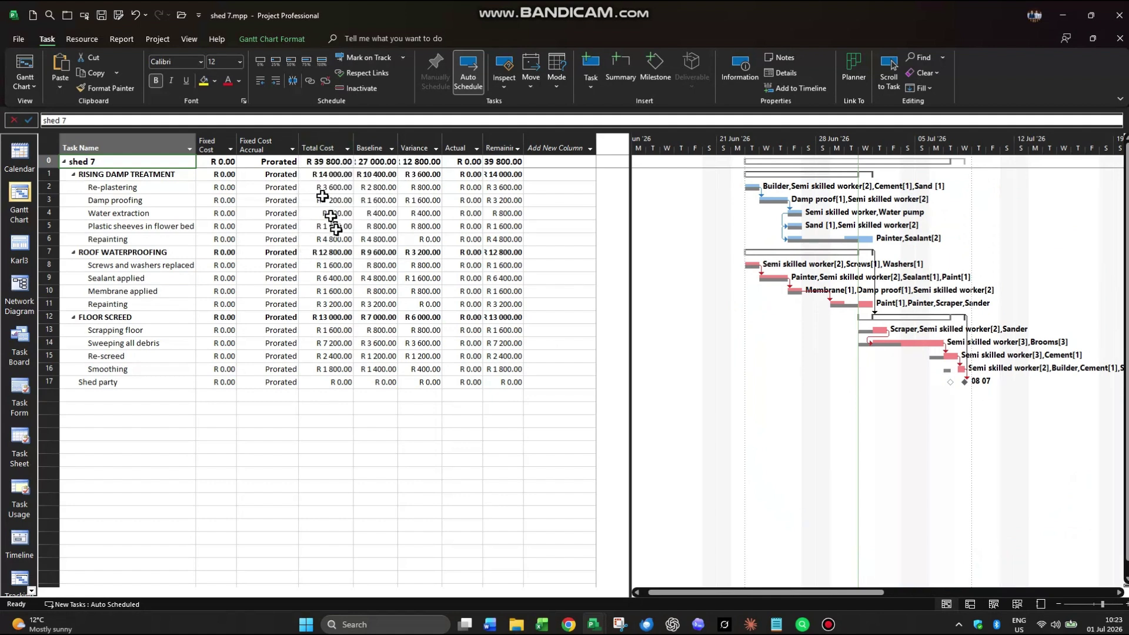
Step: Switch the task table back to Entry and inspect the WBS codes up close
click(188, 40)
click(385, 87)
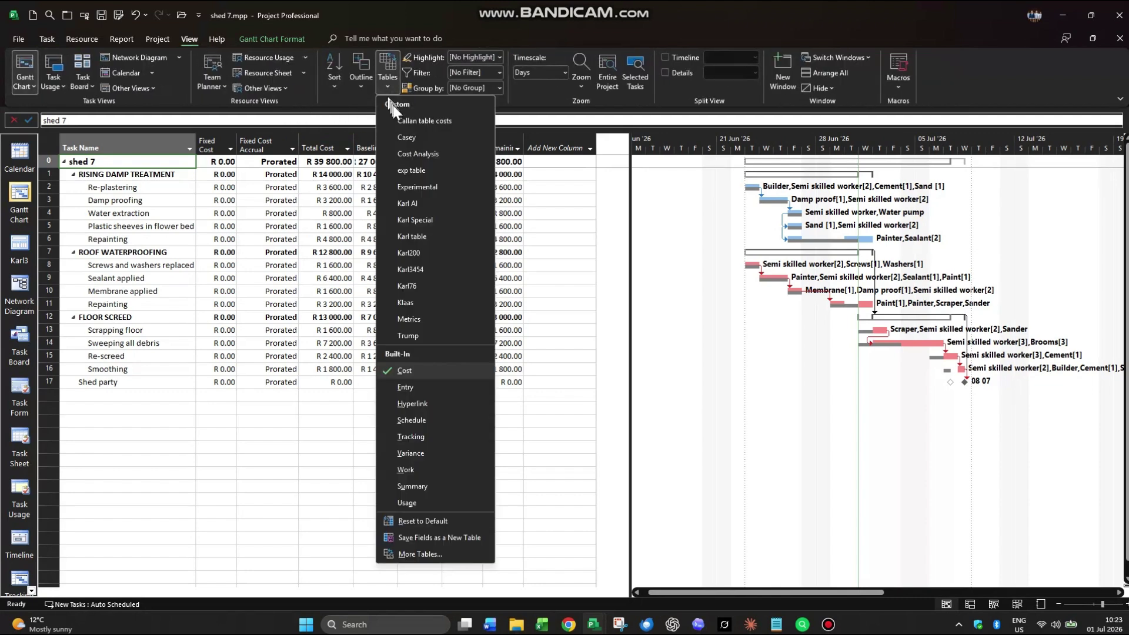
click(419, 382)
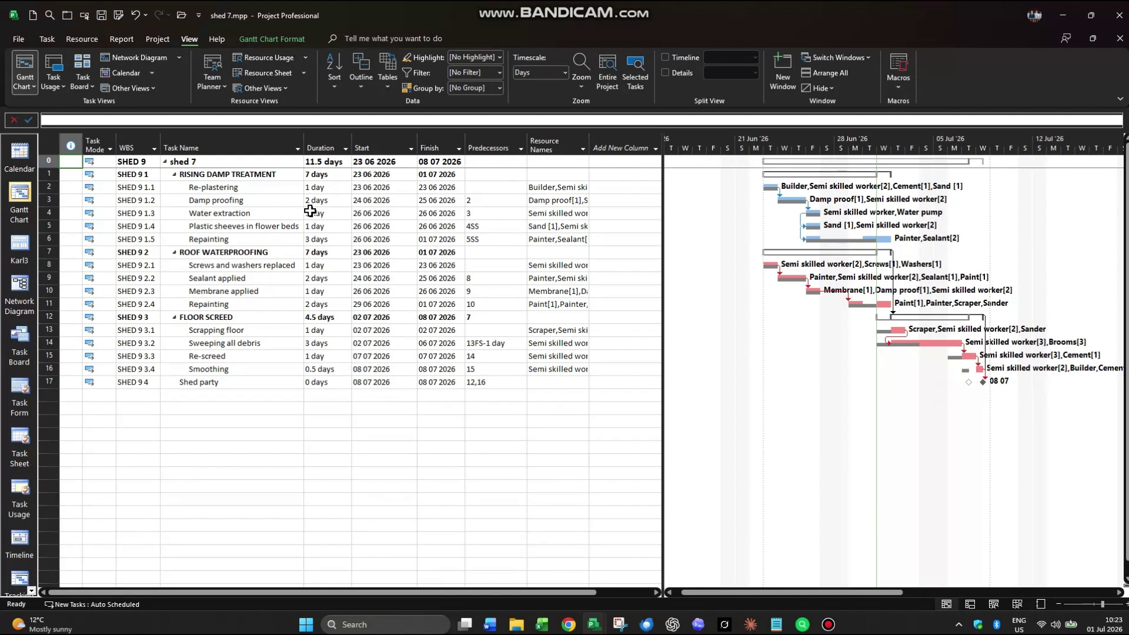
key(super+plus)
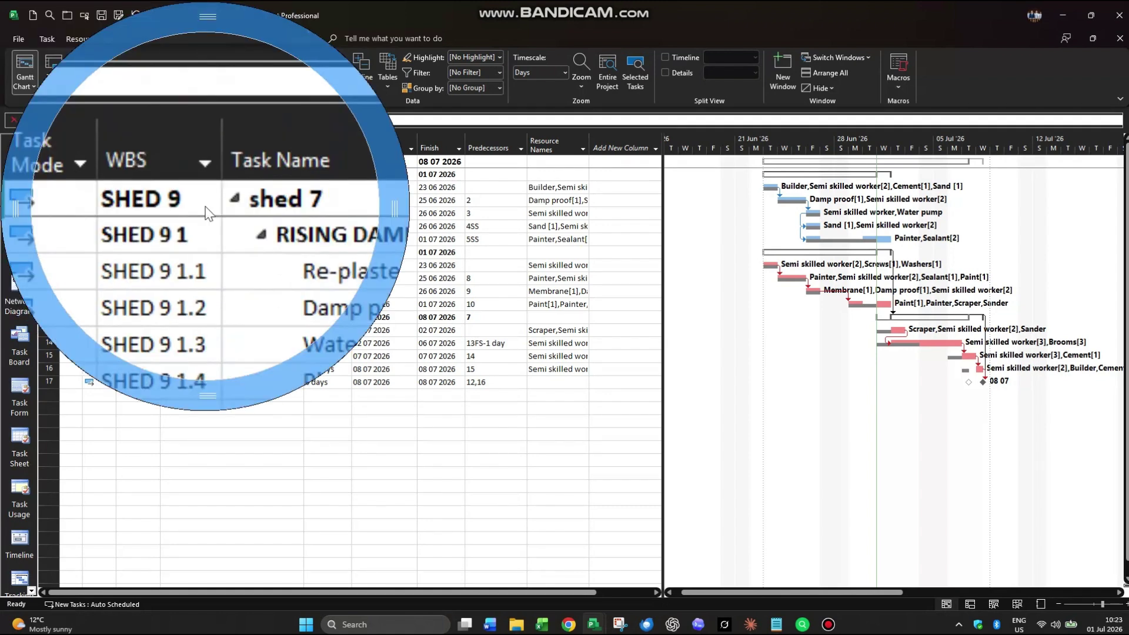
key(super+Escape)
Step: Change the project code prefix in the WBS code definition to SHED 7
click(158, 41)
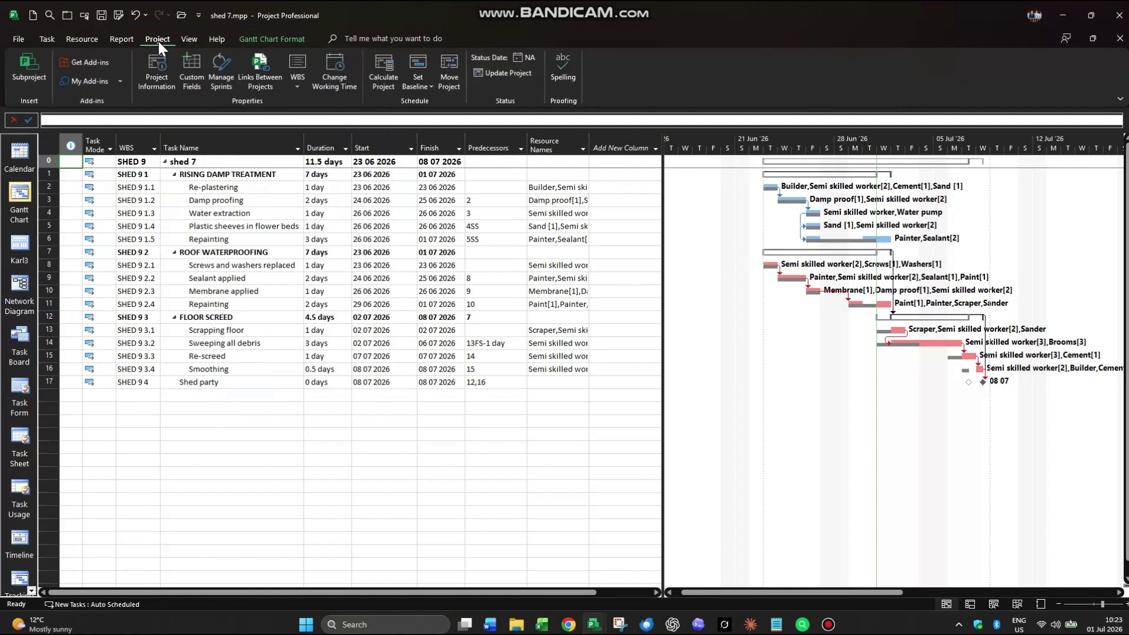
click(293, 85)
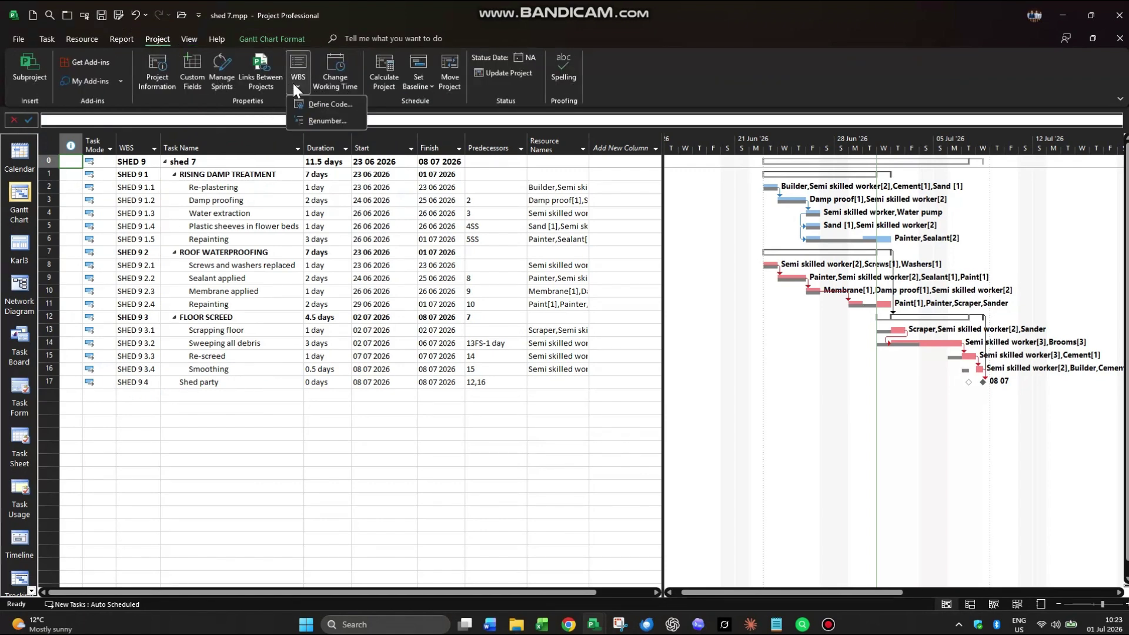
click(325, 104)
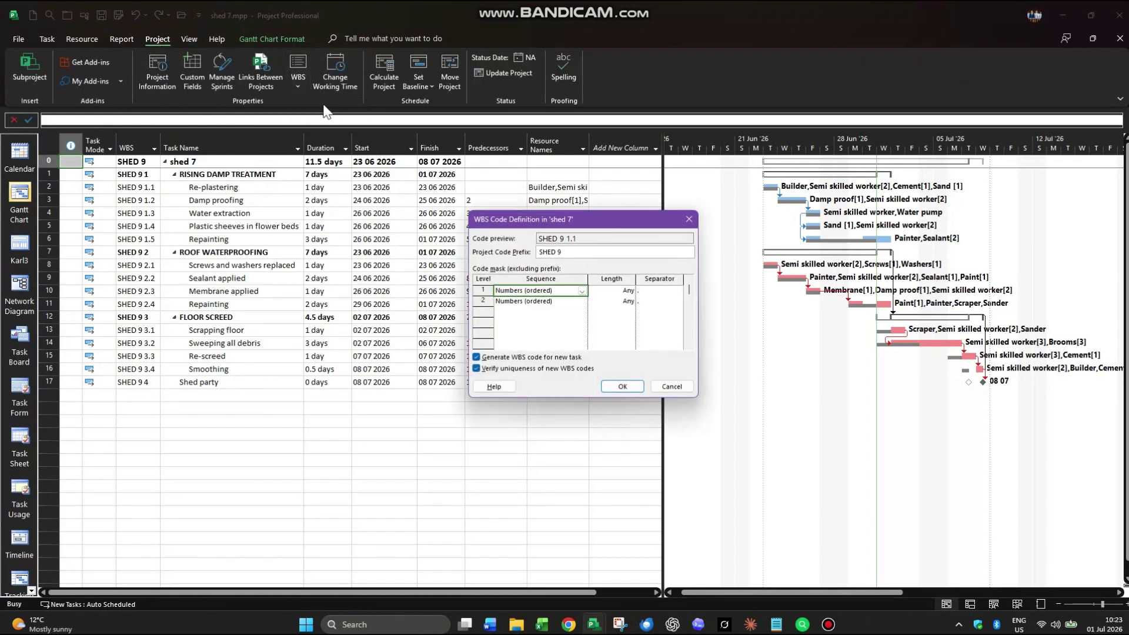
click(570, 251)
key(BackSpace)
key(BackSpace)
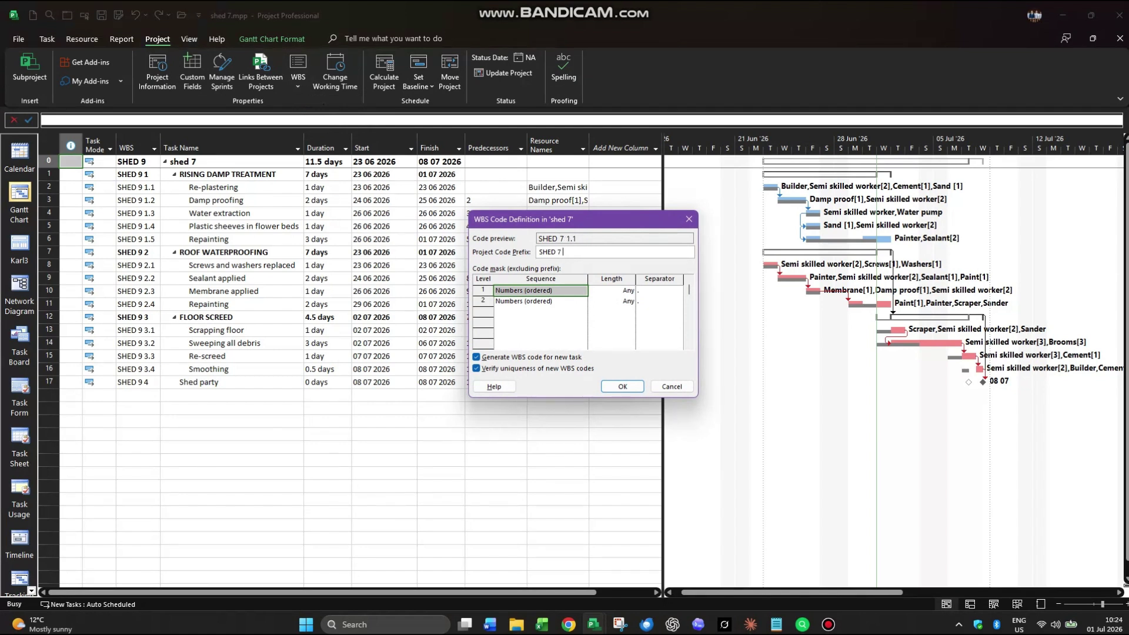
click(623, 386)
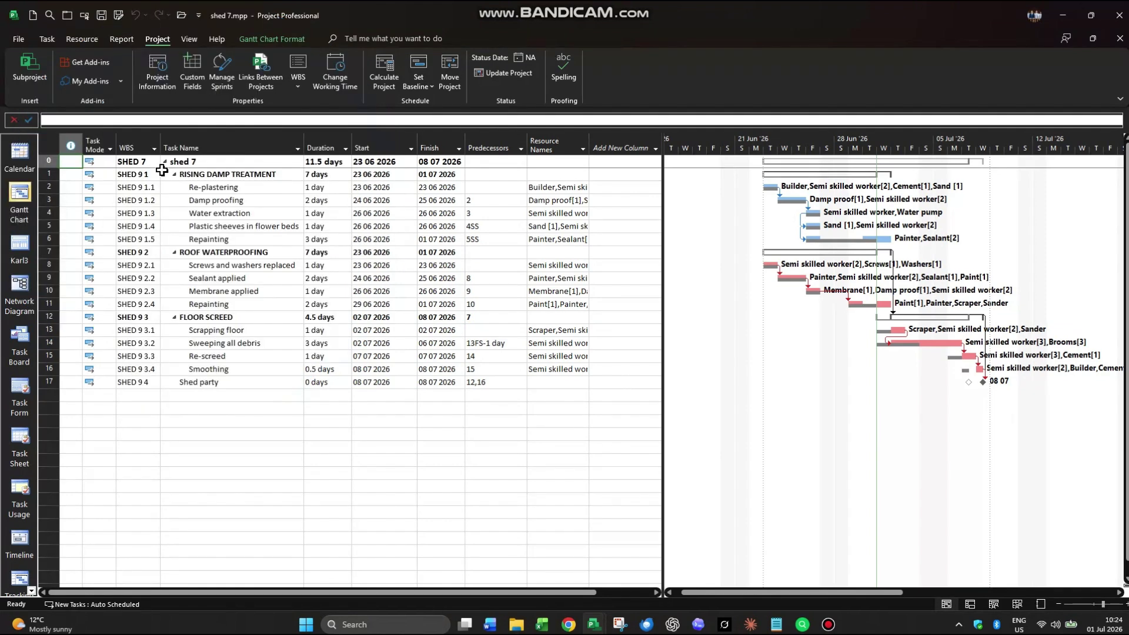
Step: Renumber the WBS codes for the entire project
click(294, 80)
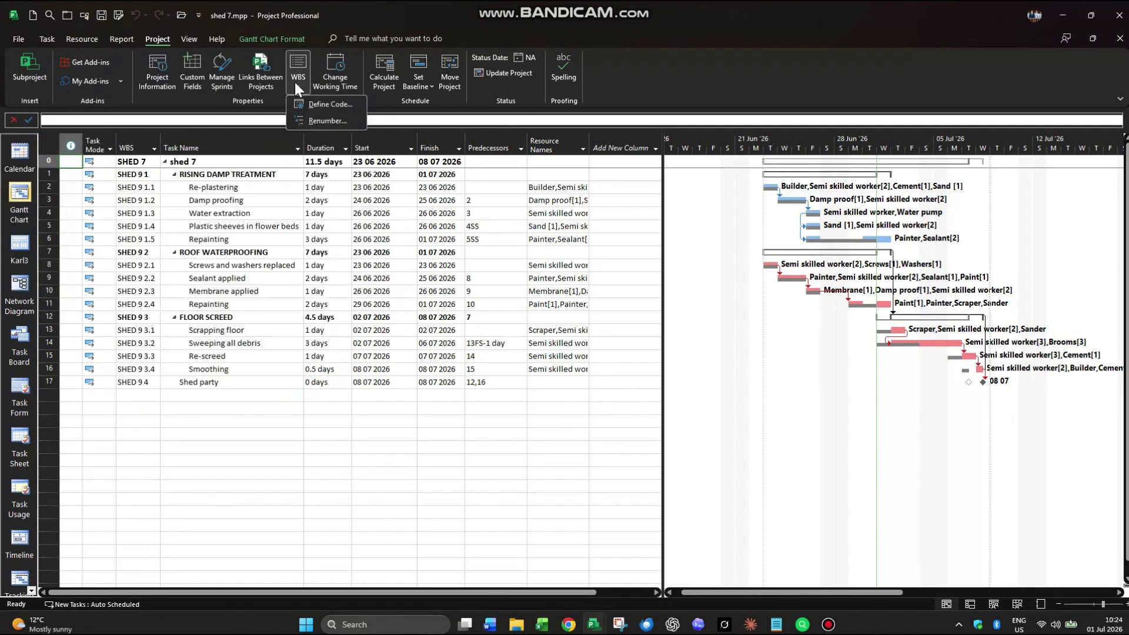
click(322, 125)
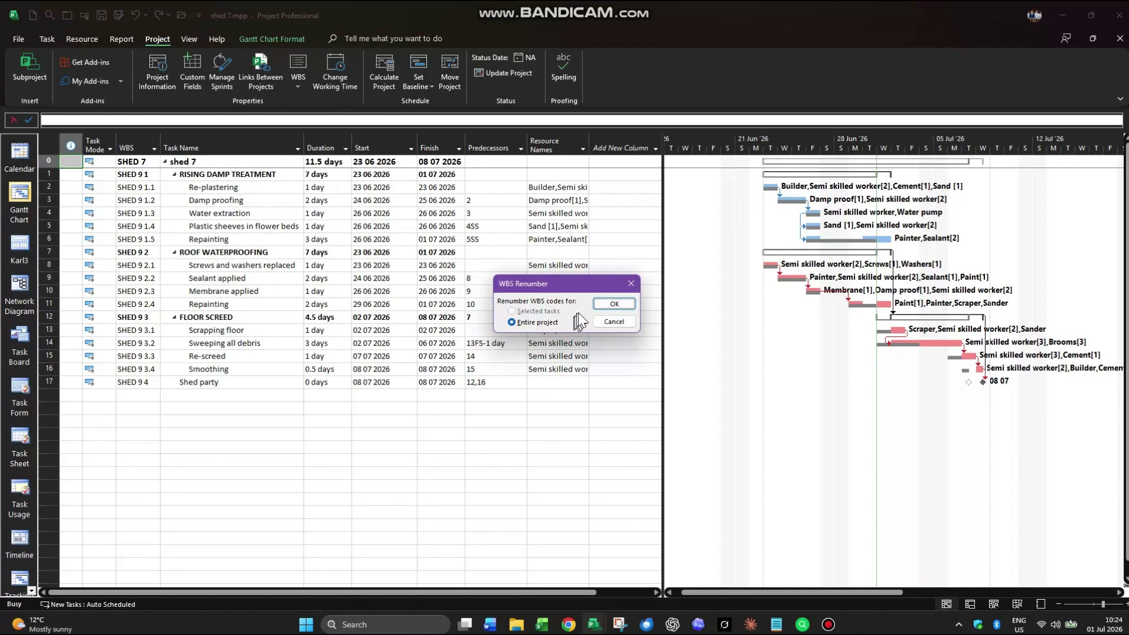
click(608, 303)
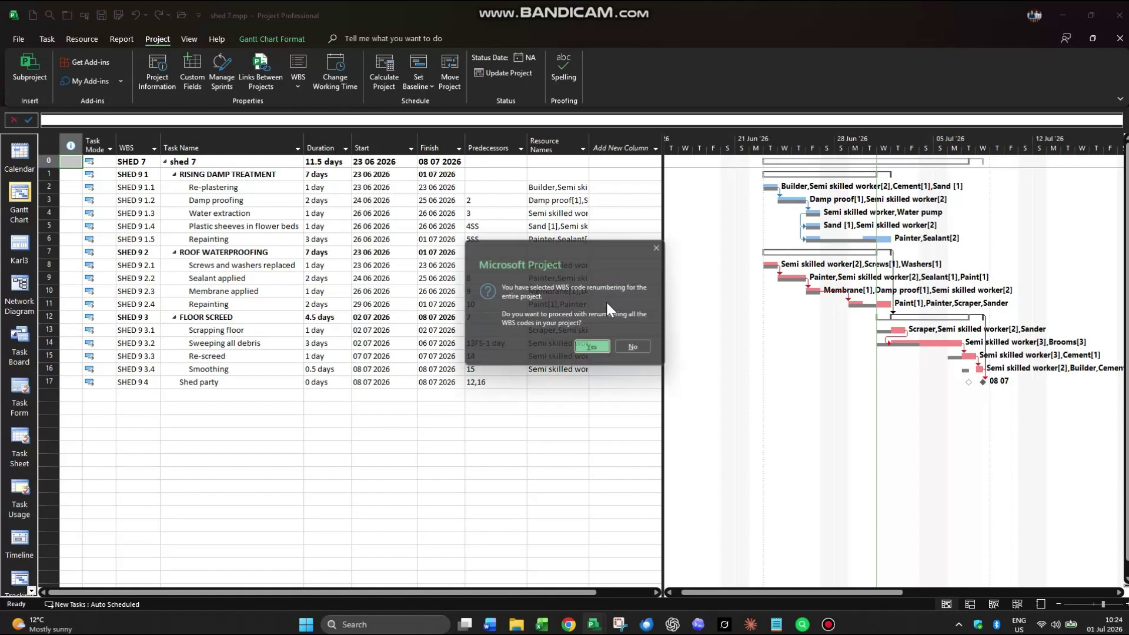
click(595, 347)
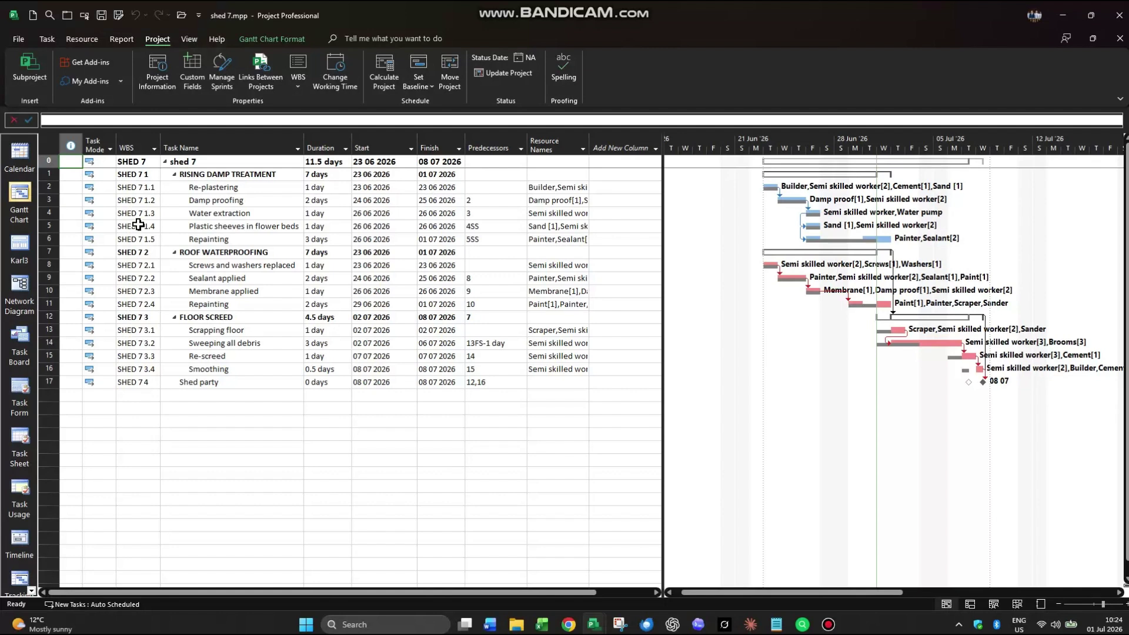
Step: Insert a % Complete column before Duration and mark all tasks as on track
click(197, 147)
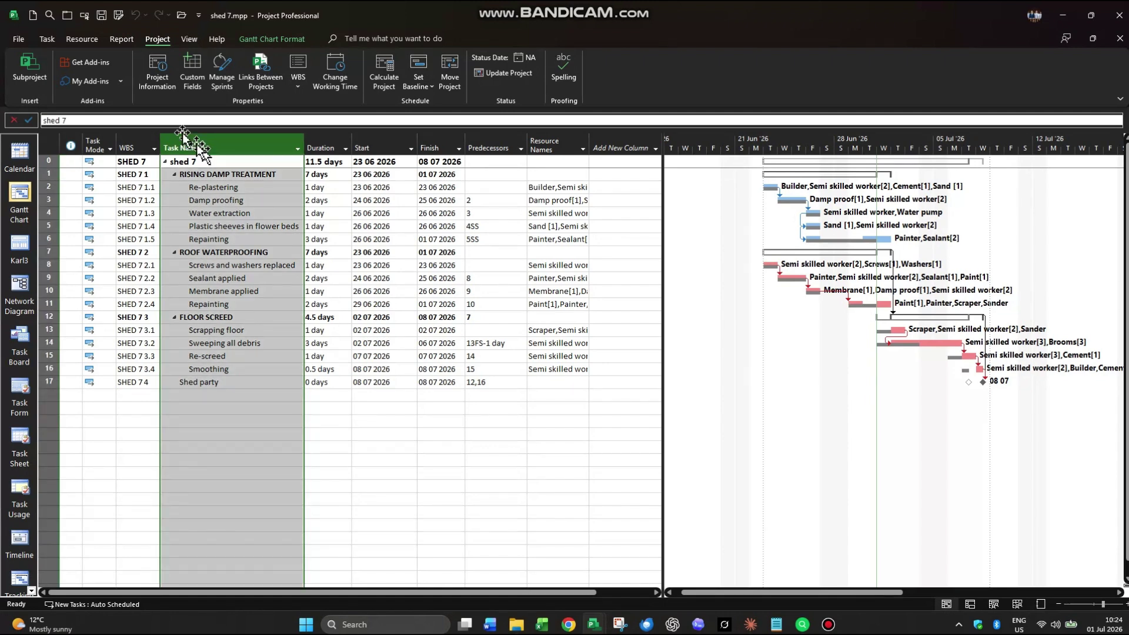
click(46, 39)
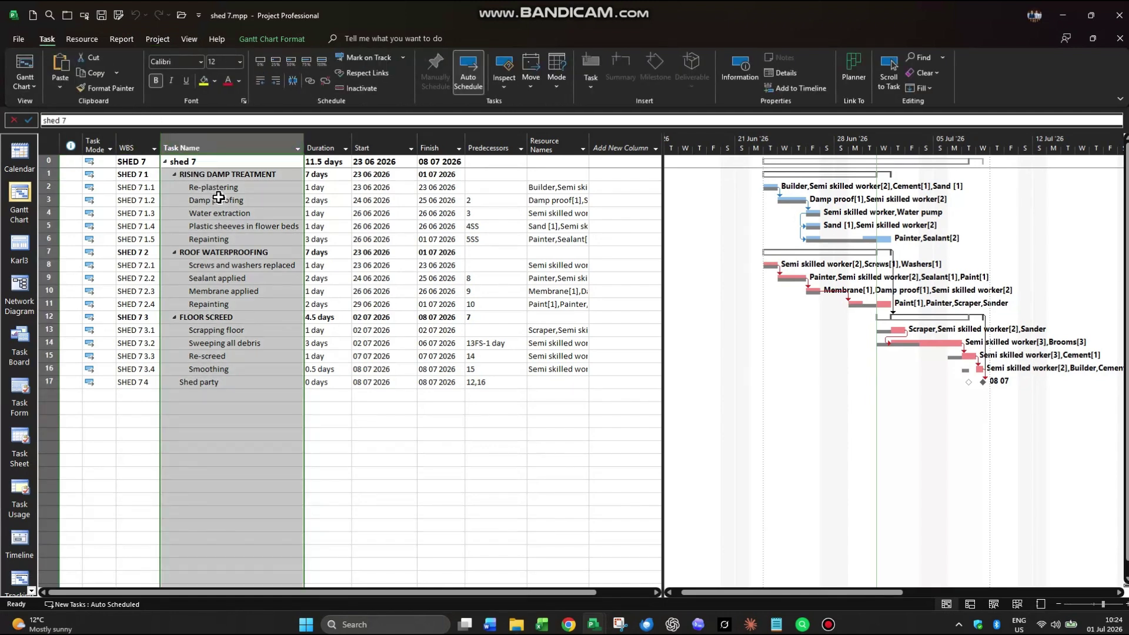
click(311, 182)
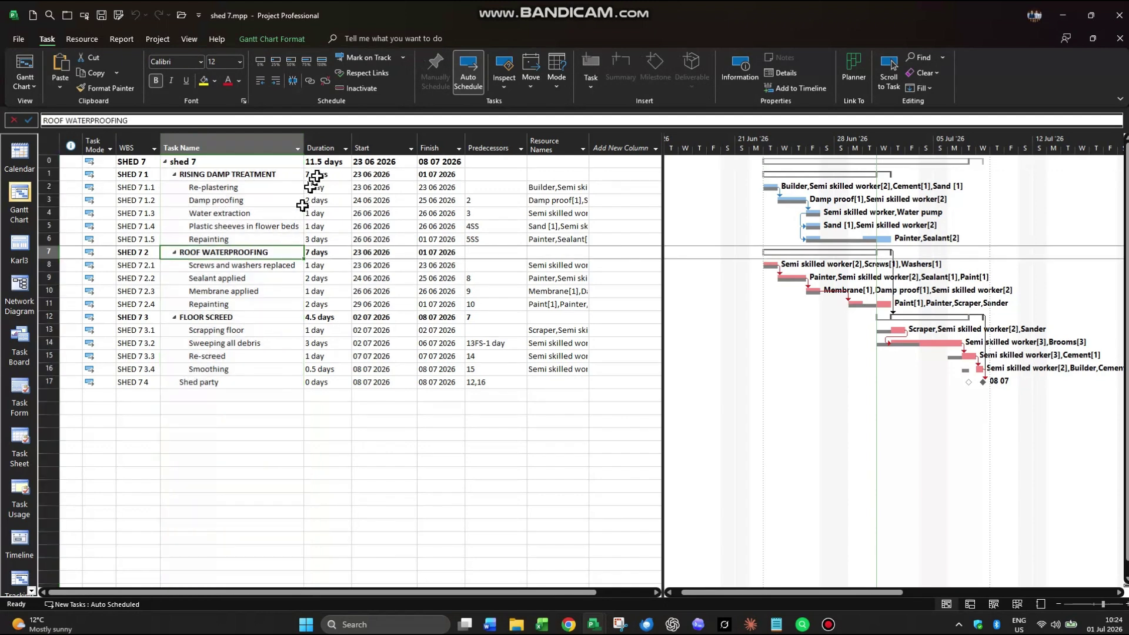
right_click(332, 148)
click(357, 231)
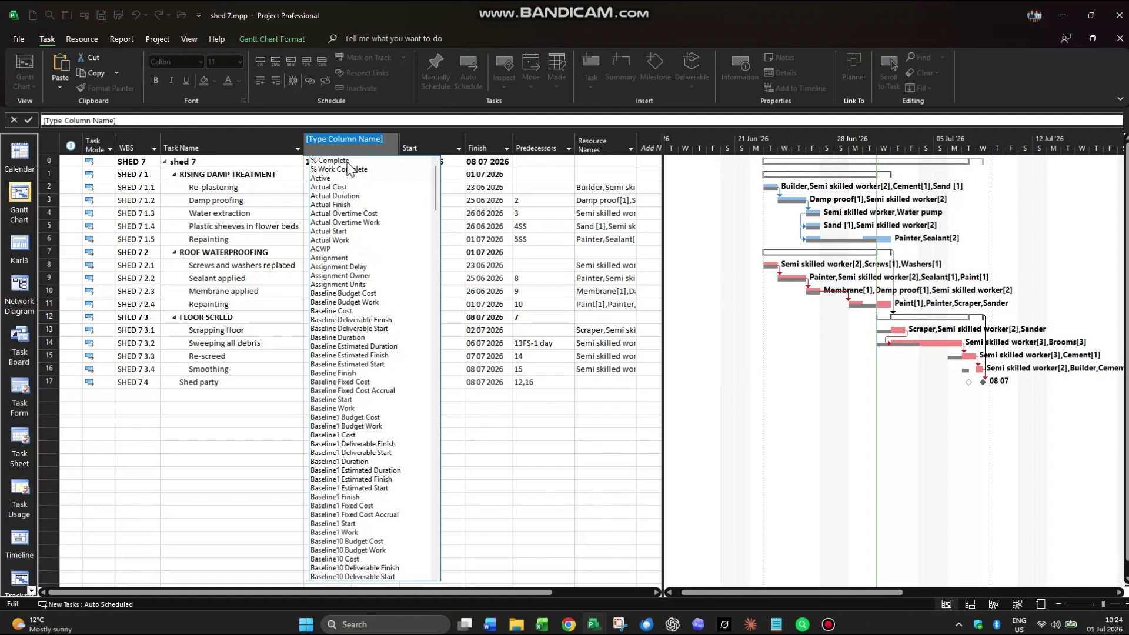
click(347, 161)
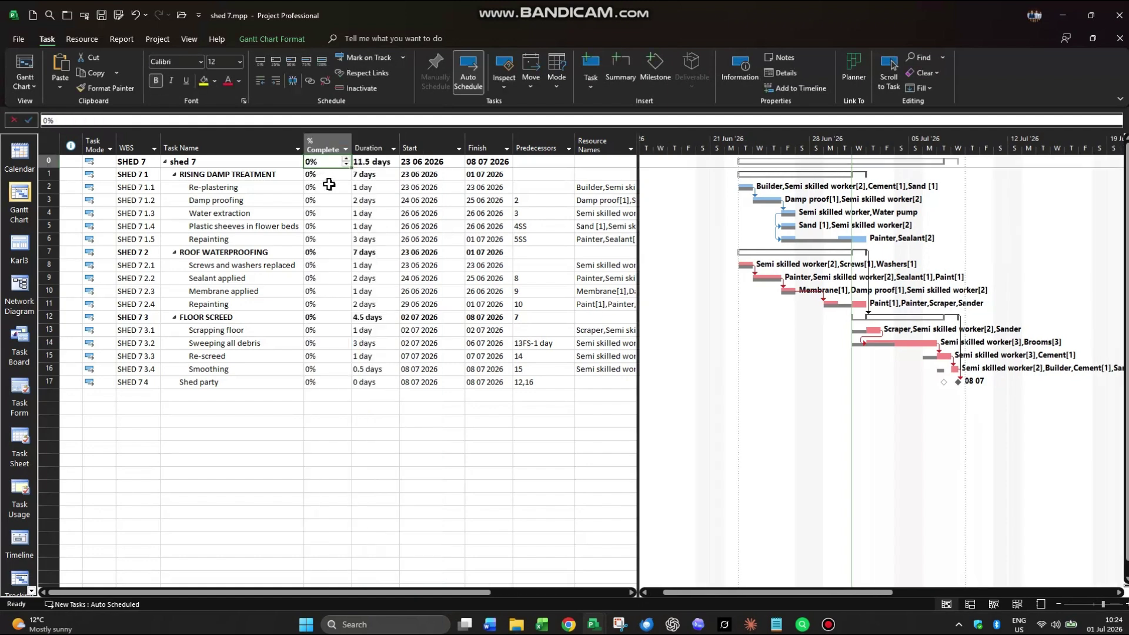
click(209, 145)
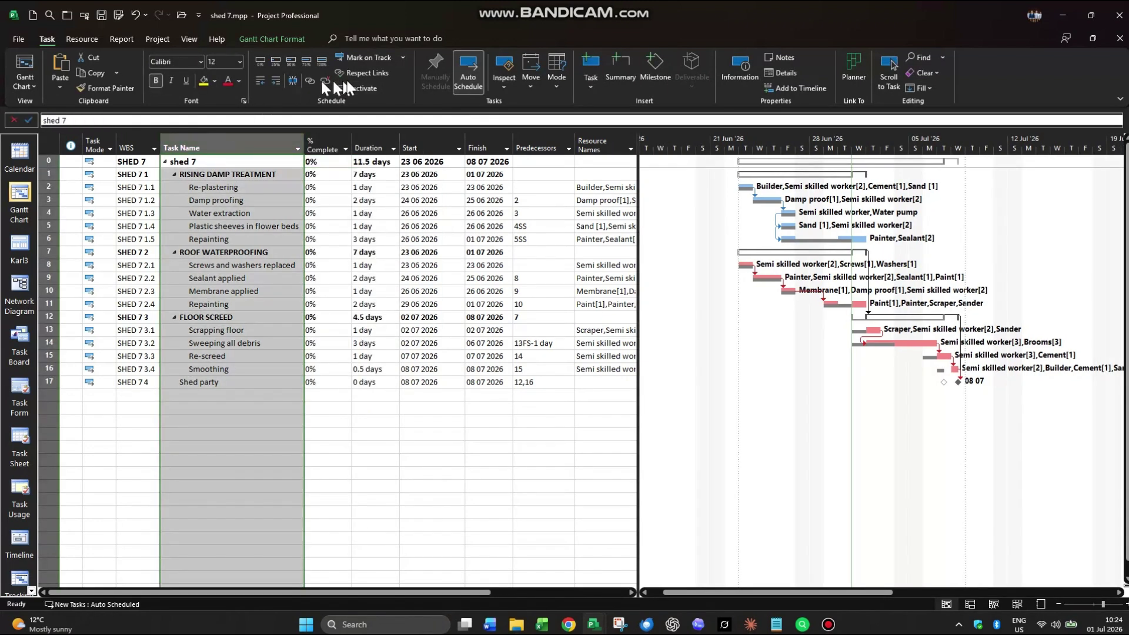
click(368, 56)
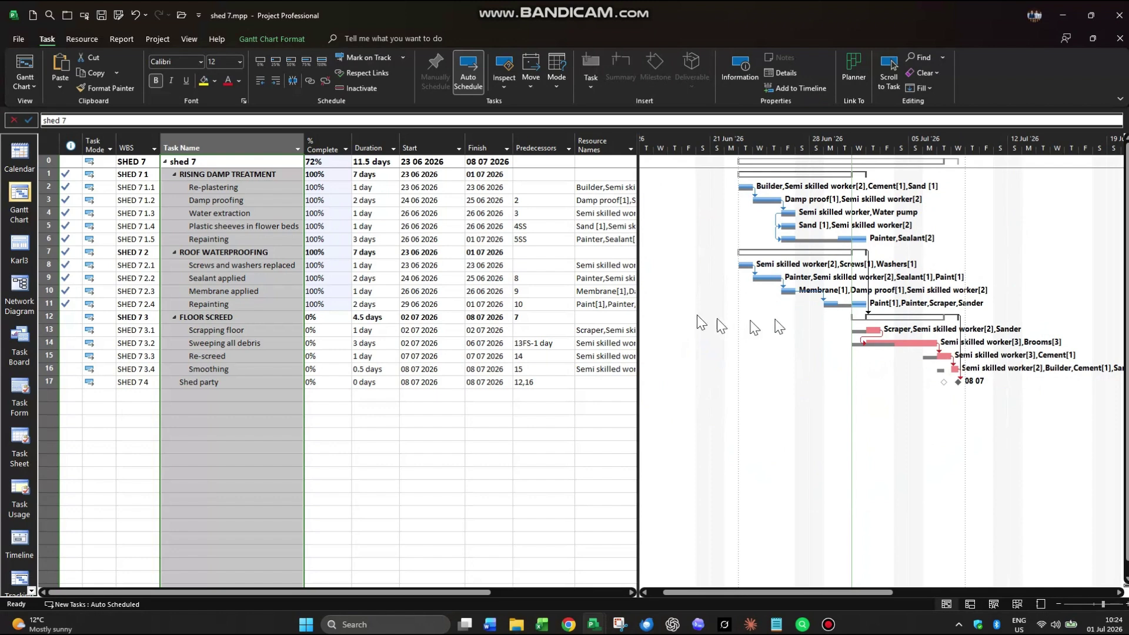
Step: Under Roof Waterproofing, set the completion of Repainting to 20% and of Sealant applied to 70%
click(324, 304)
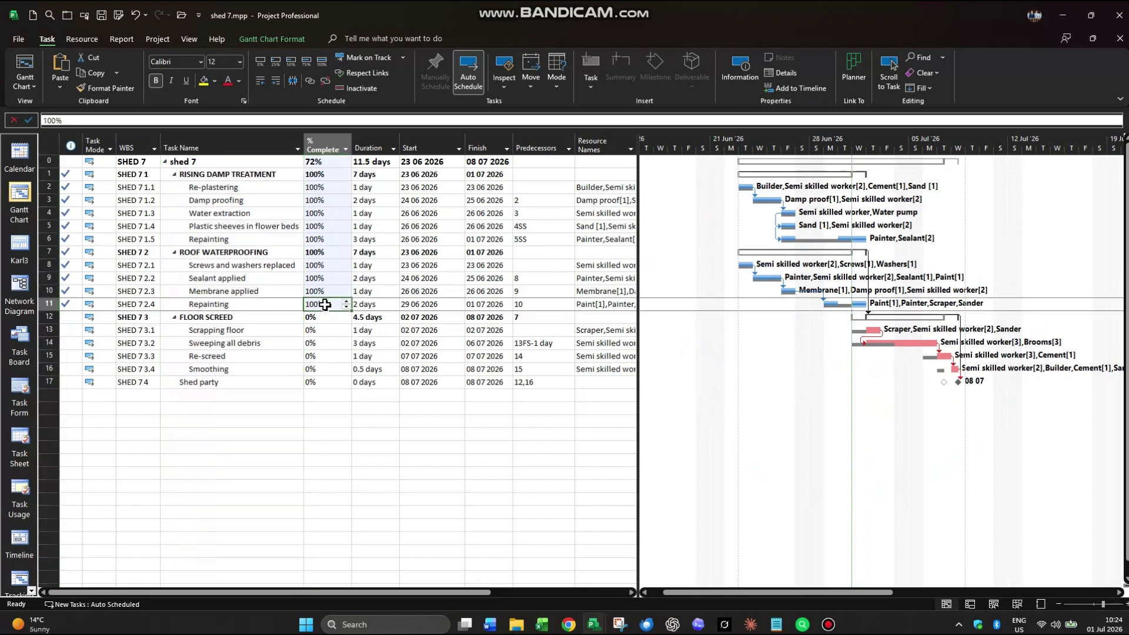
text(20)
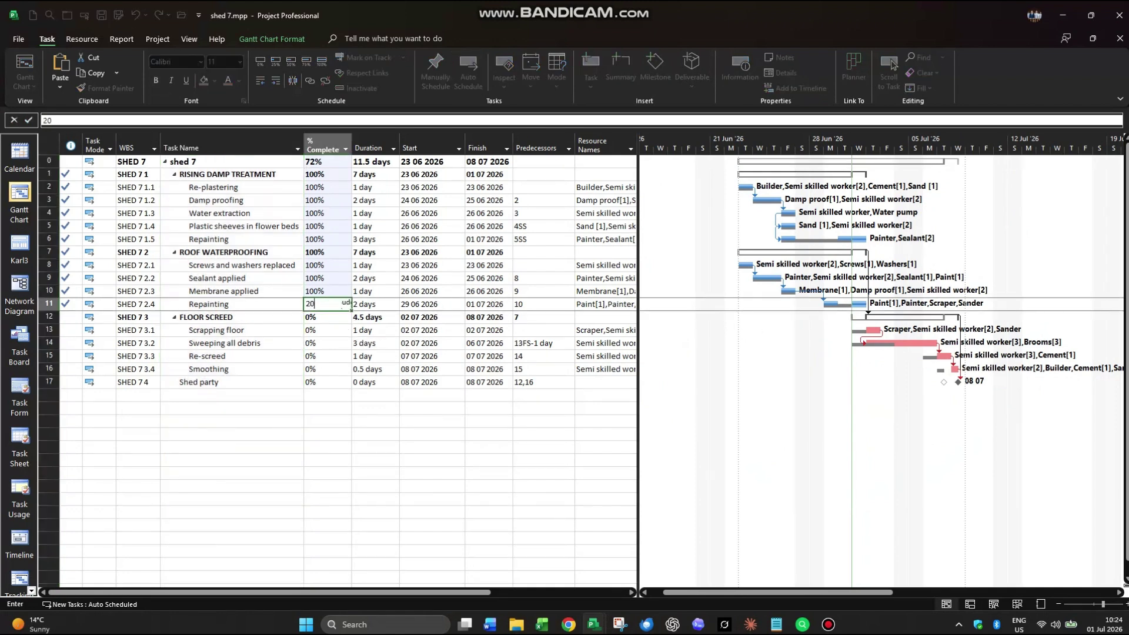
key(Return)
key(Up)
key(Up)
key(Up)
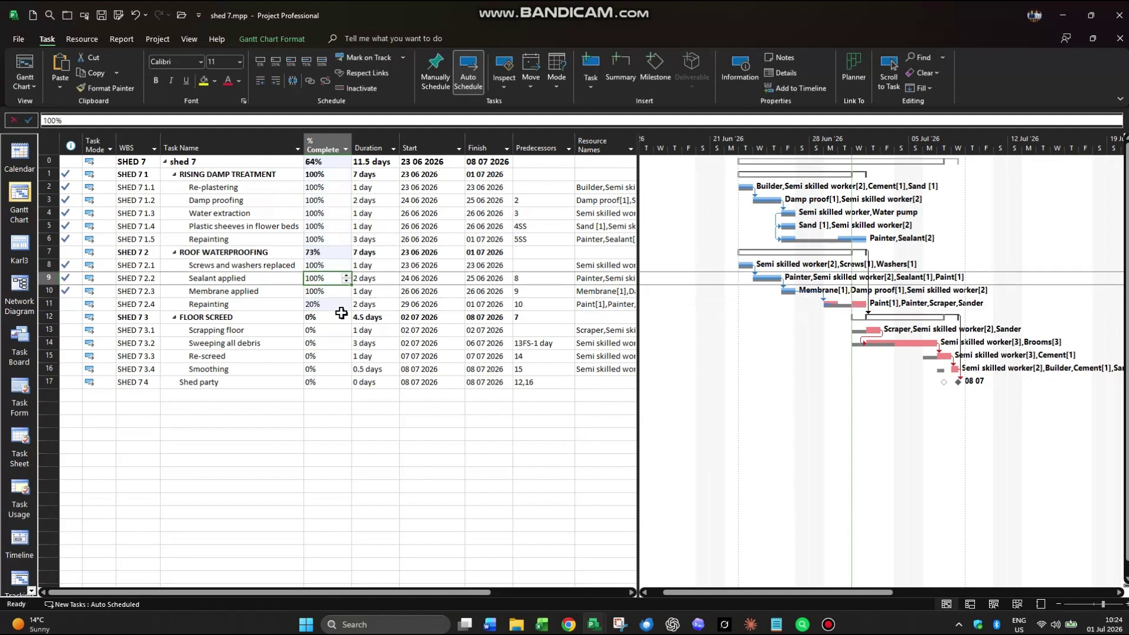
text(70)
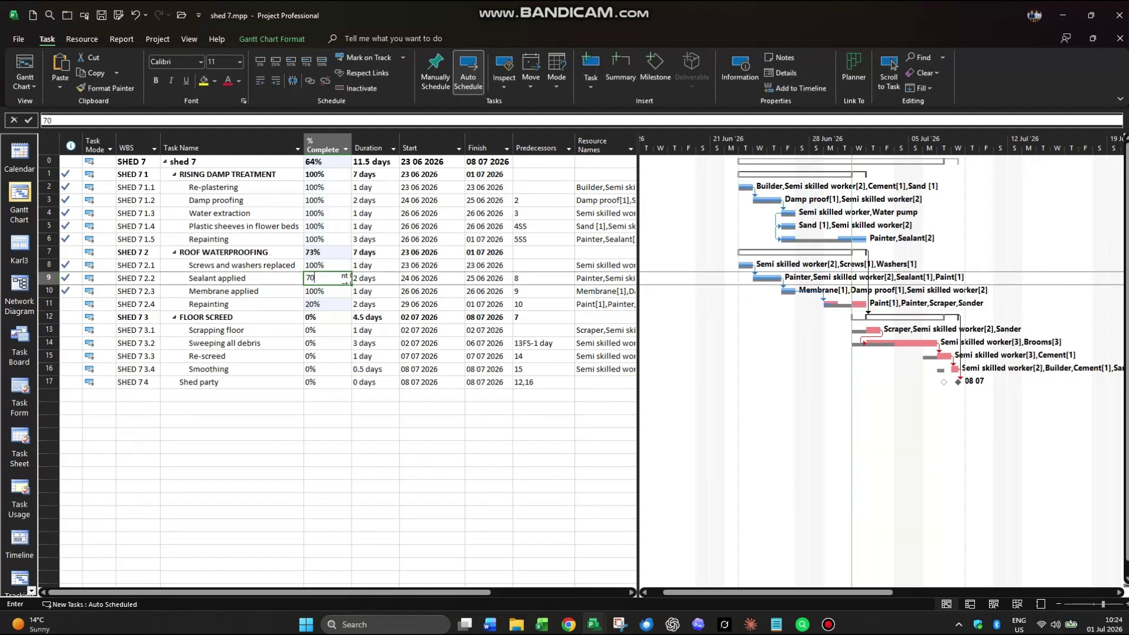
key(Return)
Step: Under Rising Damp Treatment, set the completion of Water extraction to 80% and of Damp proofing to 78%
key(Up)
key(Up)
key(Up)
key(Up)
key(Up)
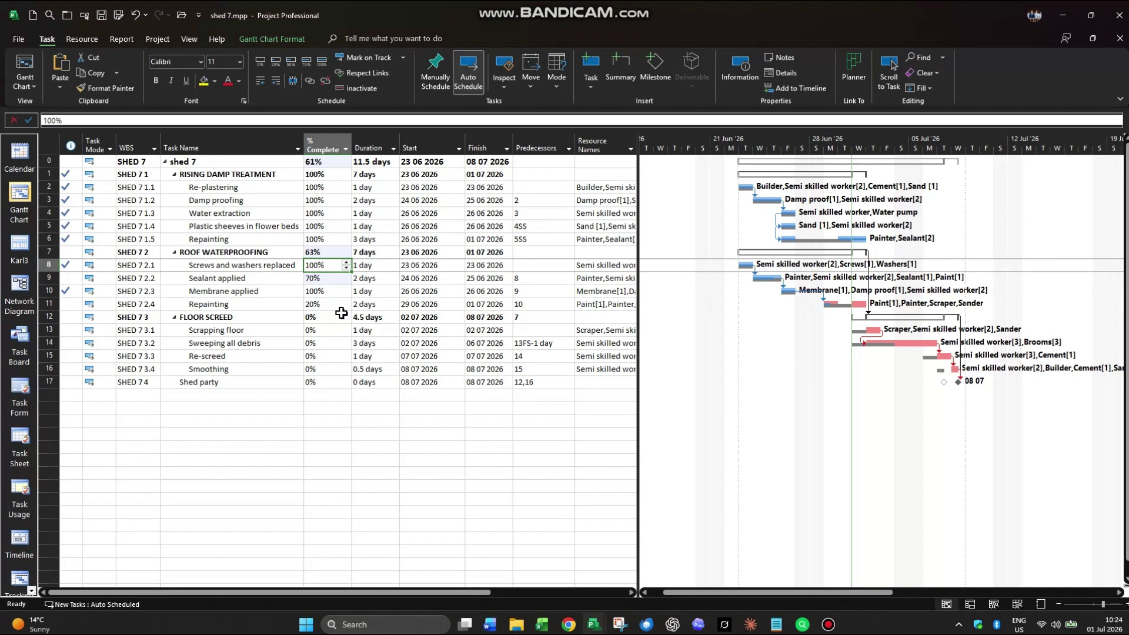
key(Up)
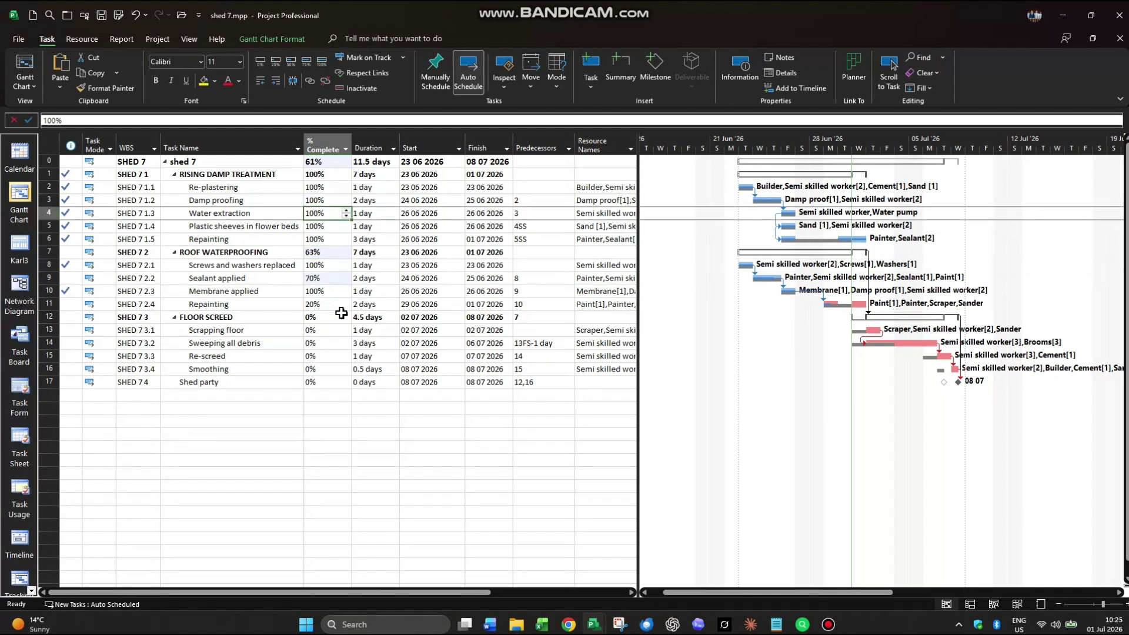
text(80)
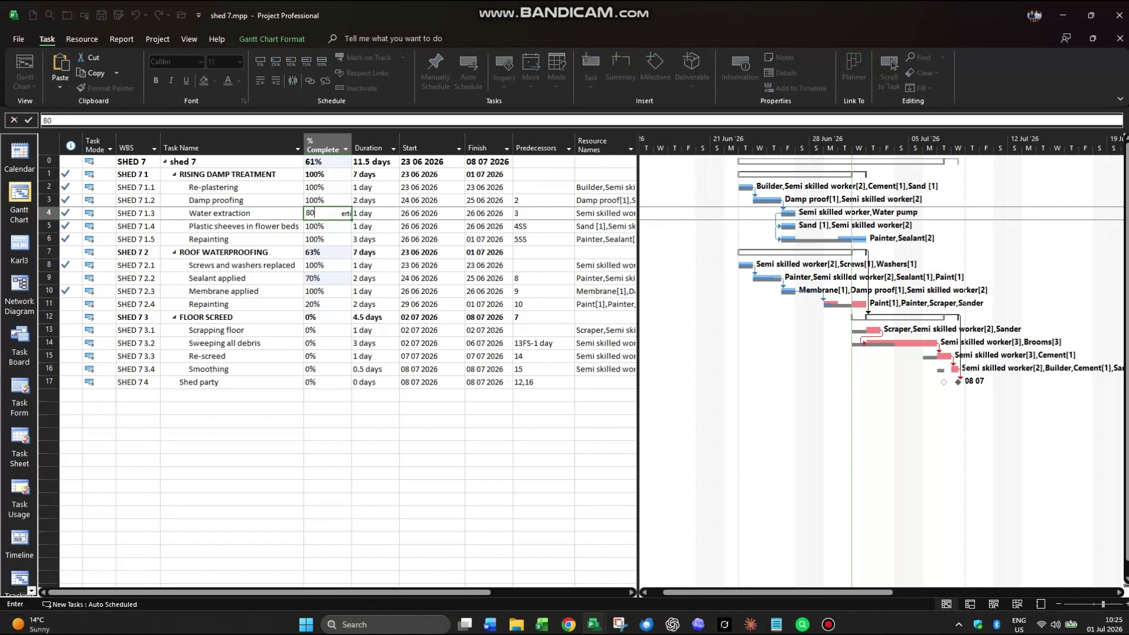
key(Up)
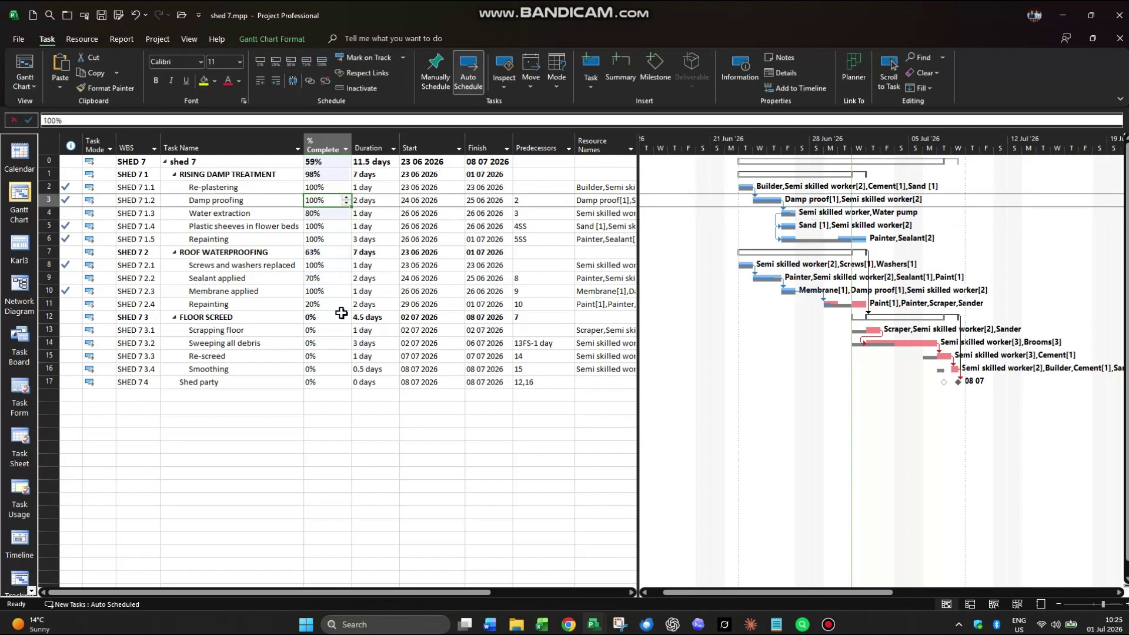
text(78)
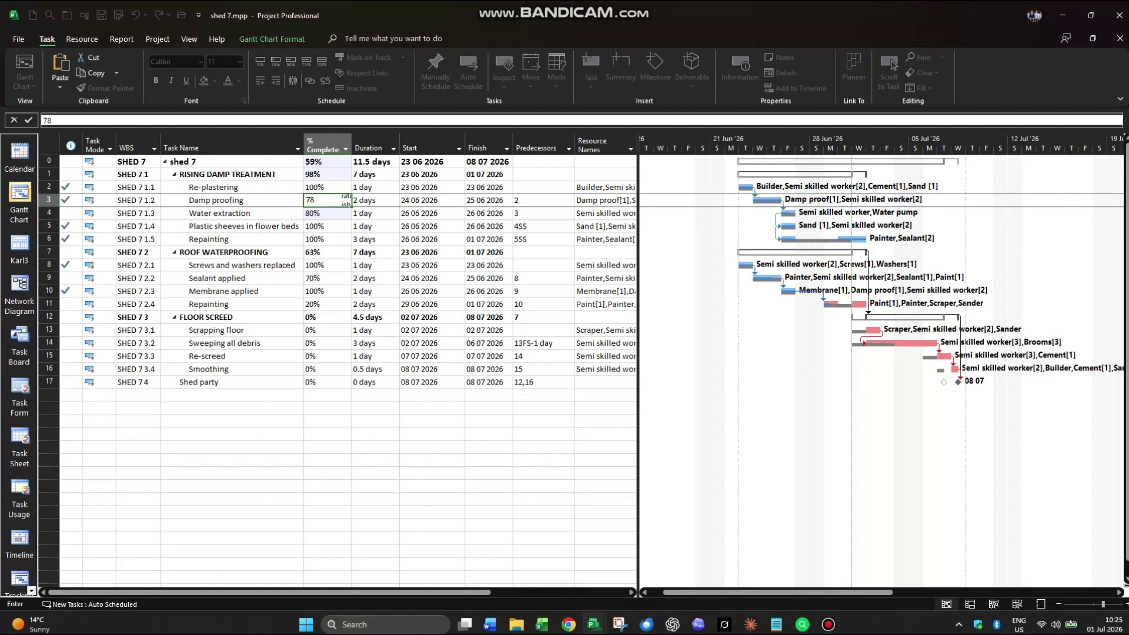
key(Return)
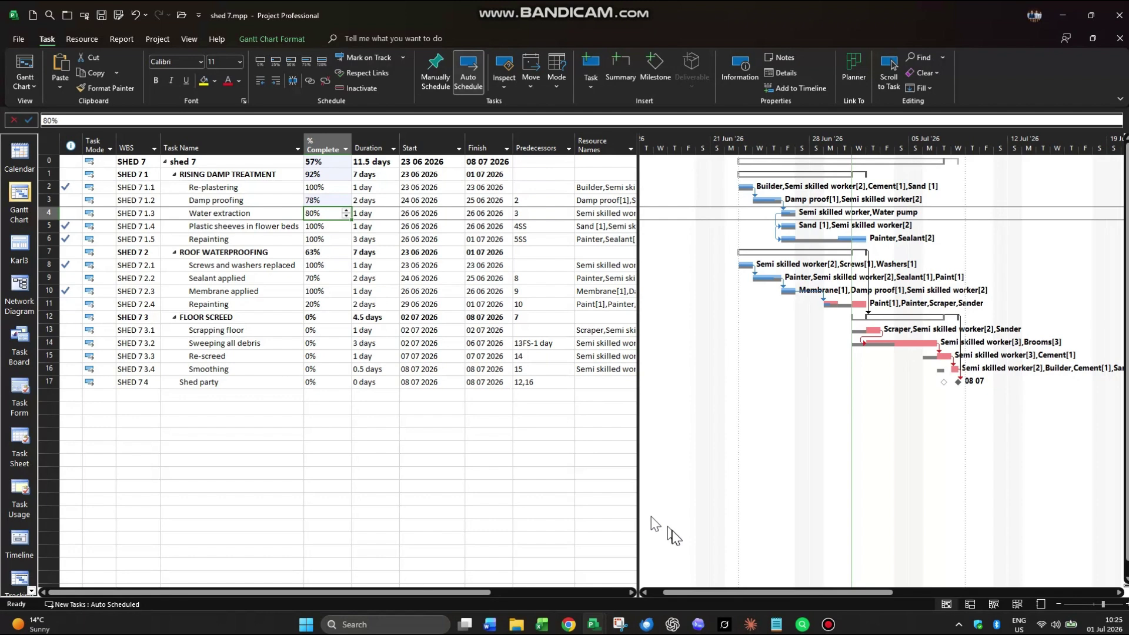
Step: Switch to Claude and examine the opening request of the cost variance reporting conversation up close
click(750, 624)
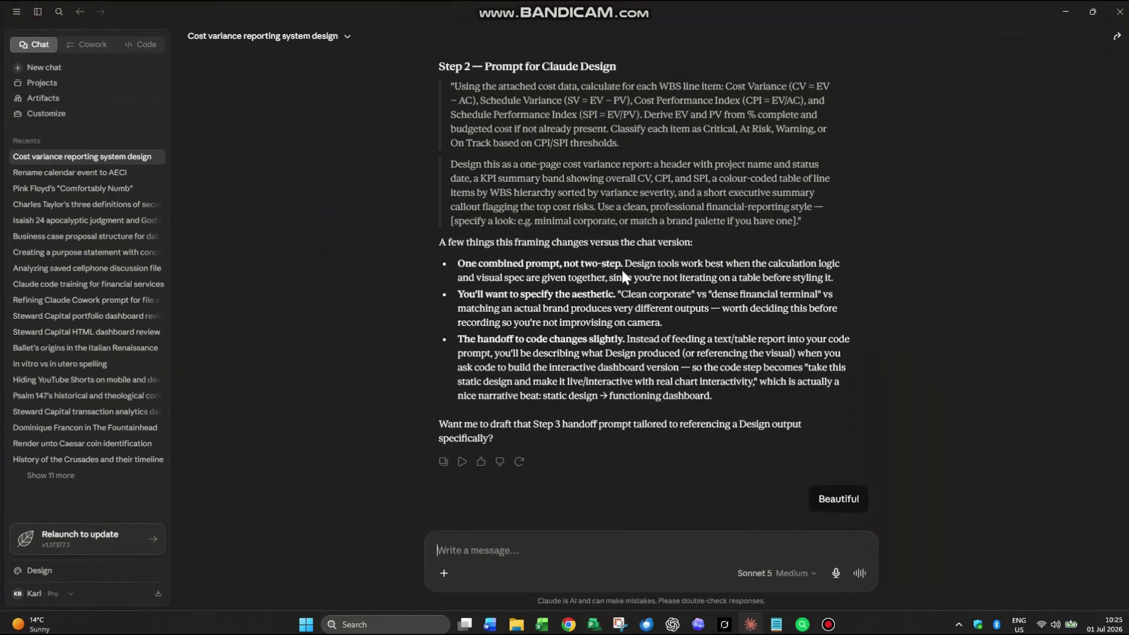
scroll(611, 241, up, 1)
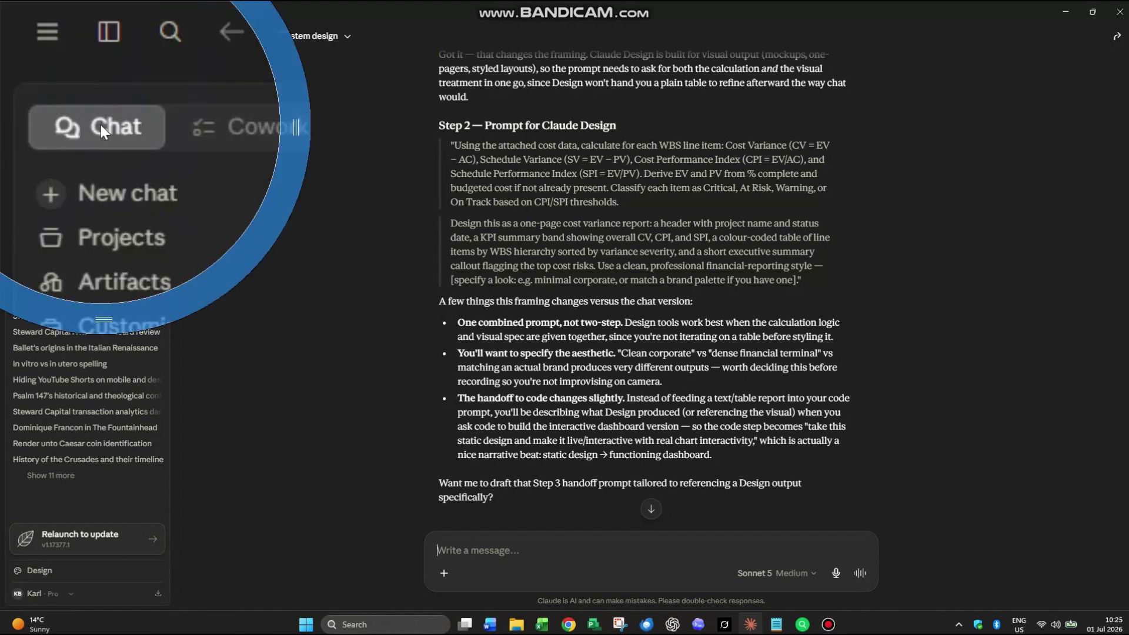
scroll(517, 152, up, 3)
scroll(622, 247, up, 4)
scroll(619, 250, up, 15)
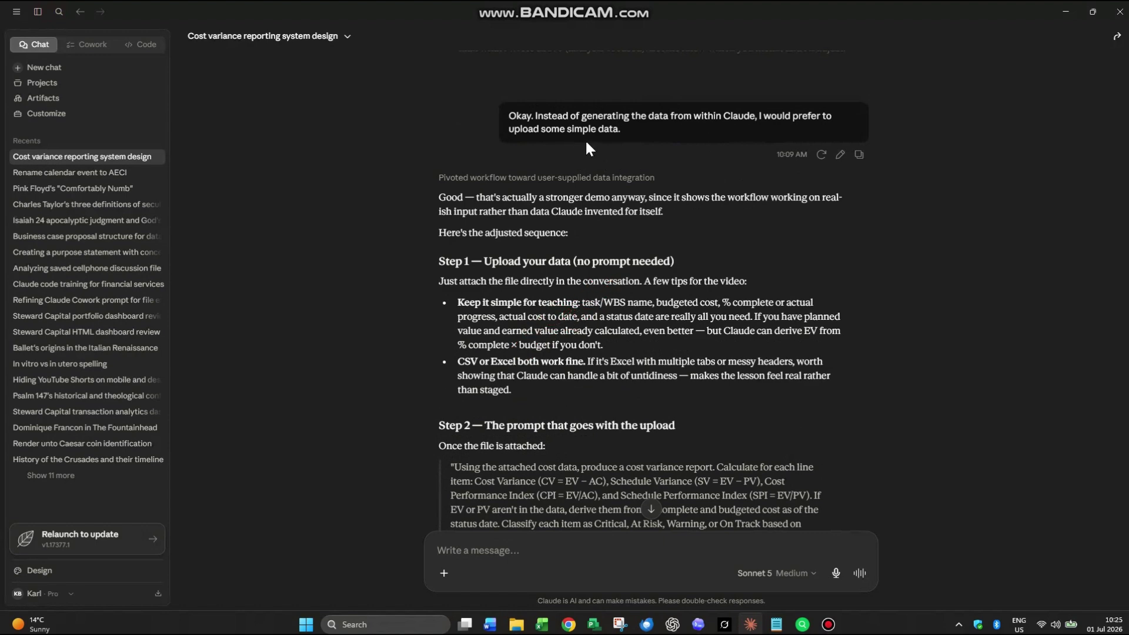
scroll(585, 141, up, 12)
scroll(586, 141, up, 3)
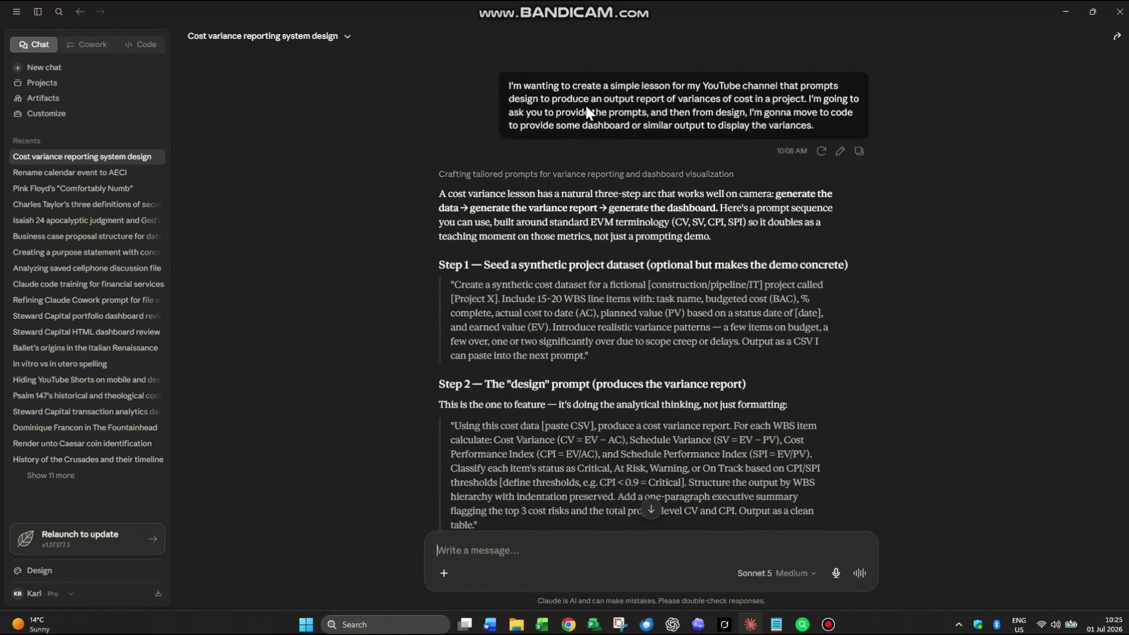
key(ctrl+alt+m)
click(531, 92)
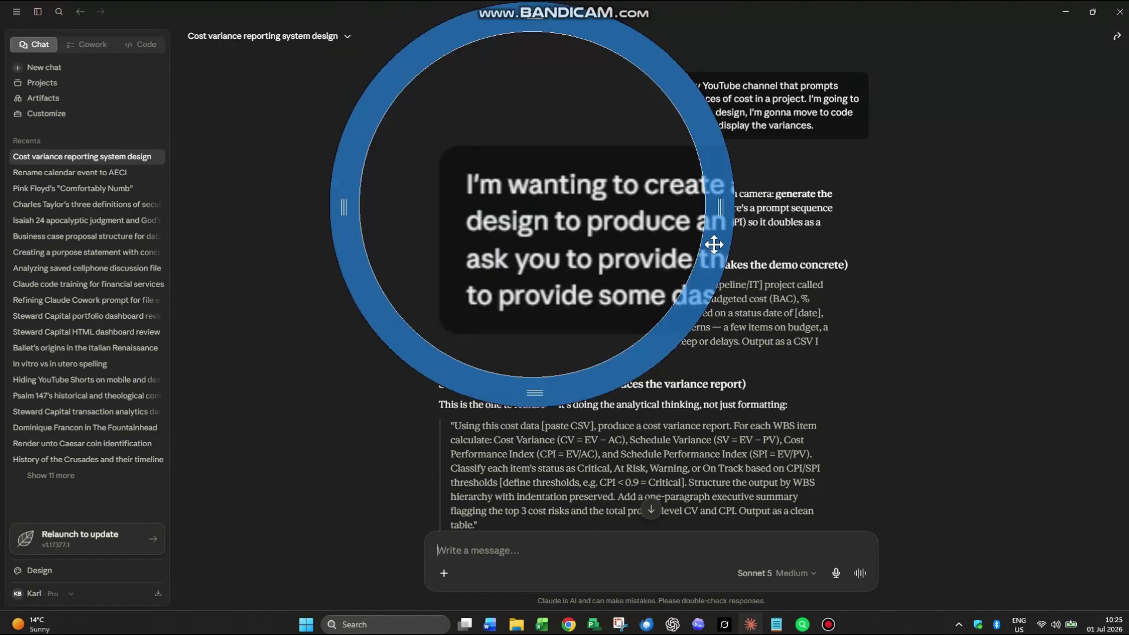
drag(718, 231, 951, 254)
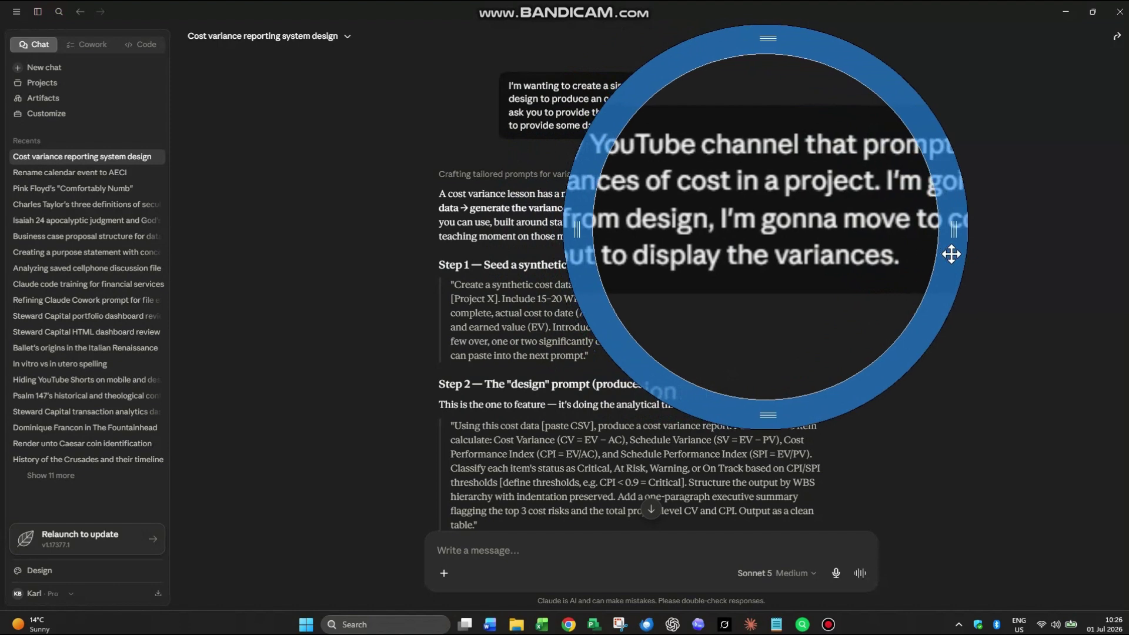
Step: Review the rest of the conversation and return to the Step 2 prompt for Claude Design
scroll(552, 457, down, 10)
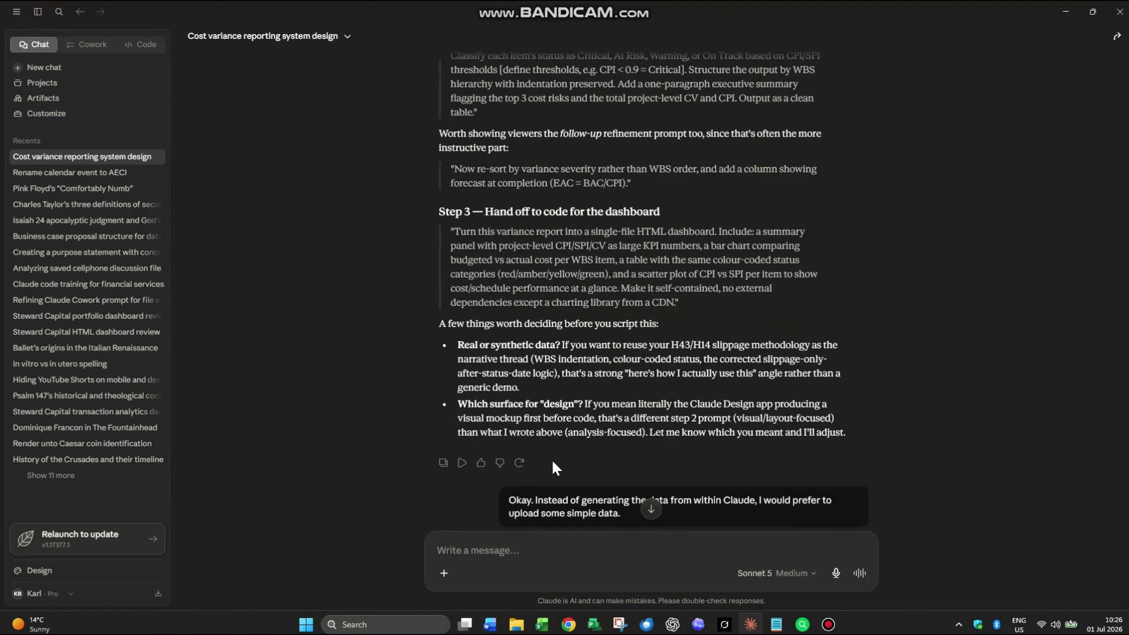
scroll(553, 460, down, 15)
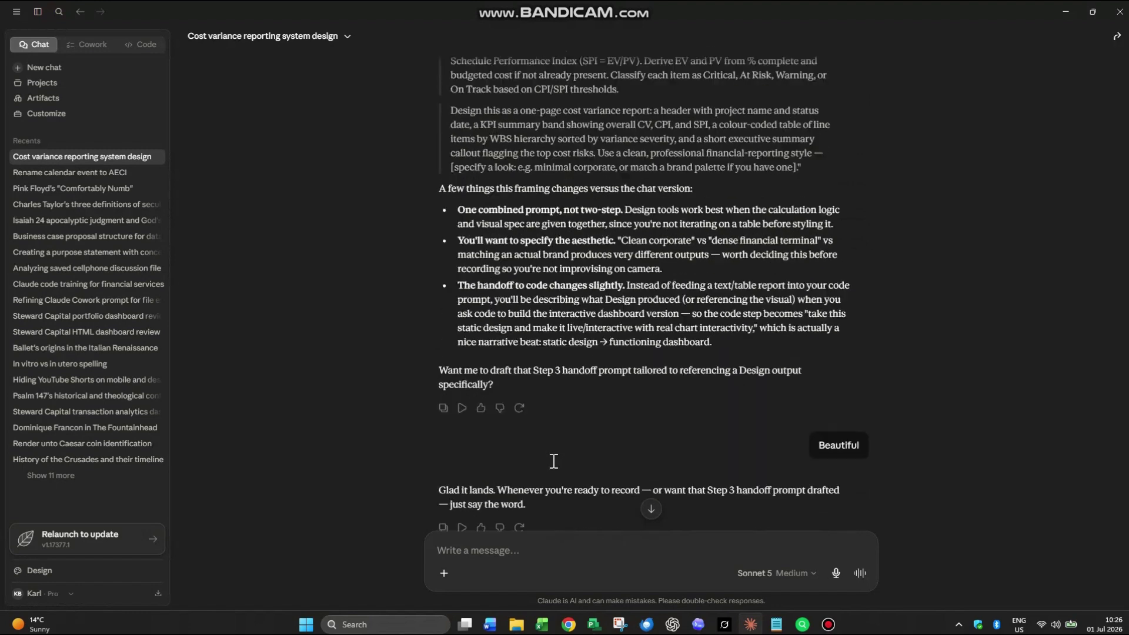
scroll(551, 458, up, 6)
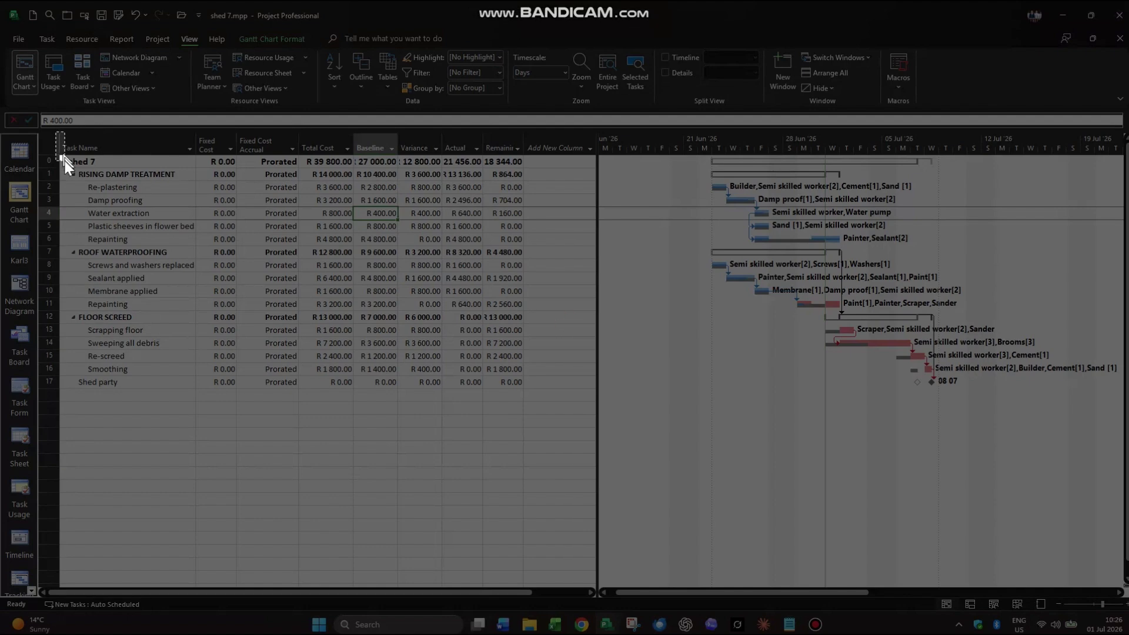
Step: Capture the cost table and send it to Claude, asking "Are these the only fields you (or design, your colleague) will use or do I need to load more"
drag(57, 133, 521, 200)
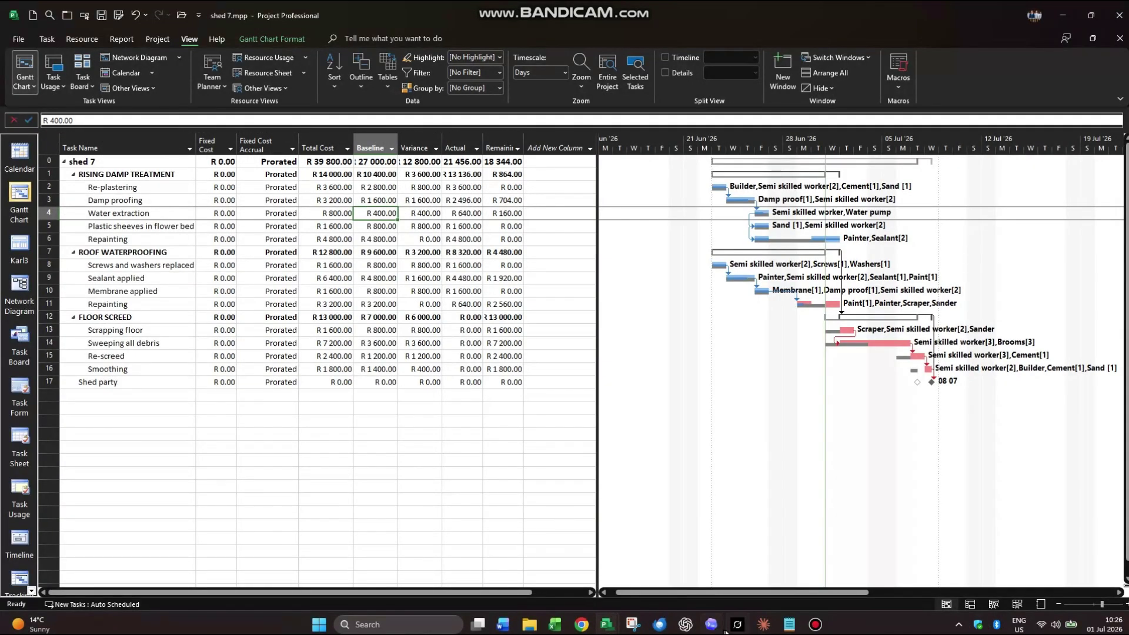
click(759, 625)
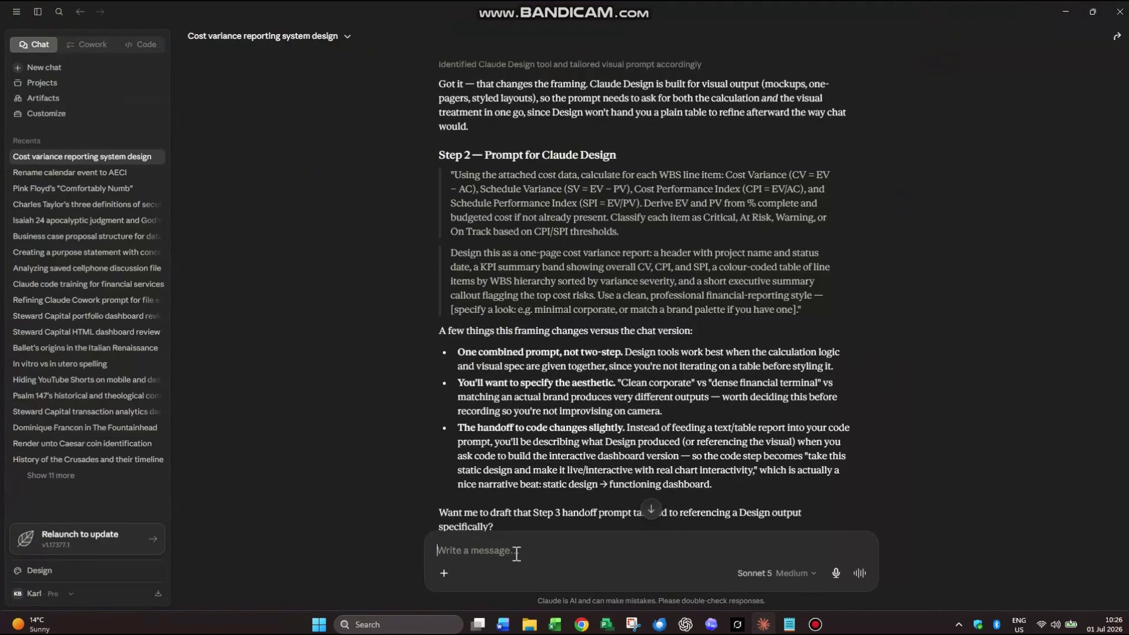
text(Thanks)
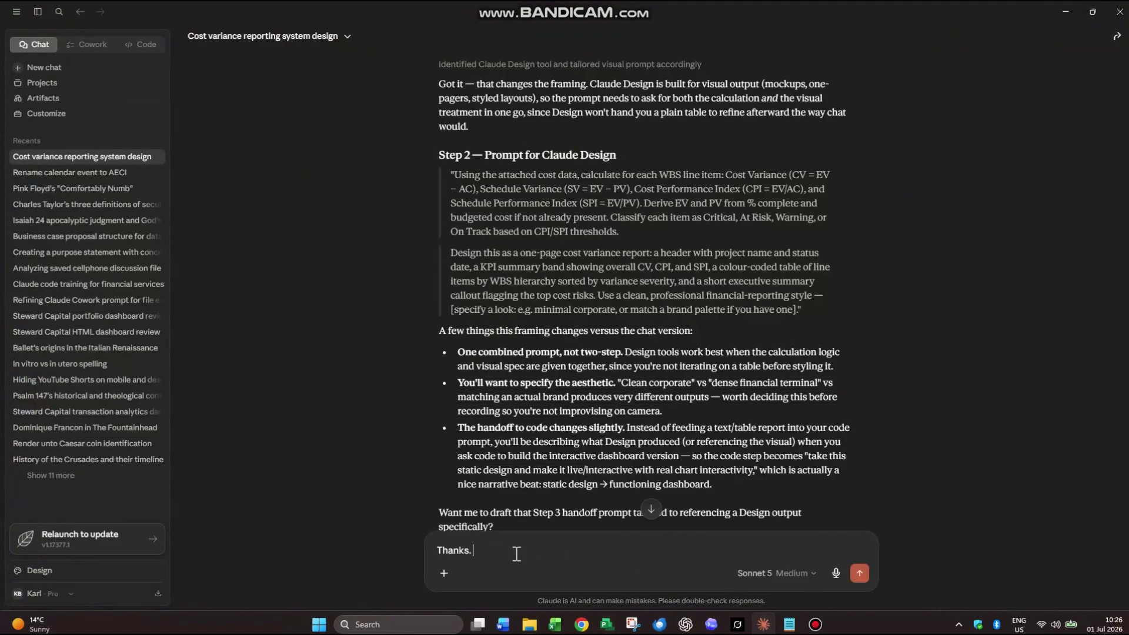
text(. Are these the only fields you)
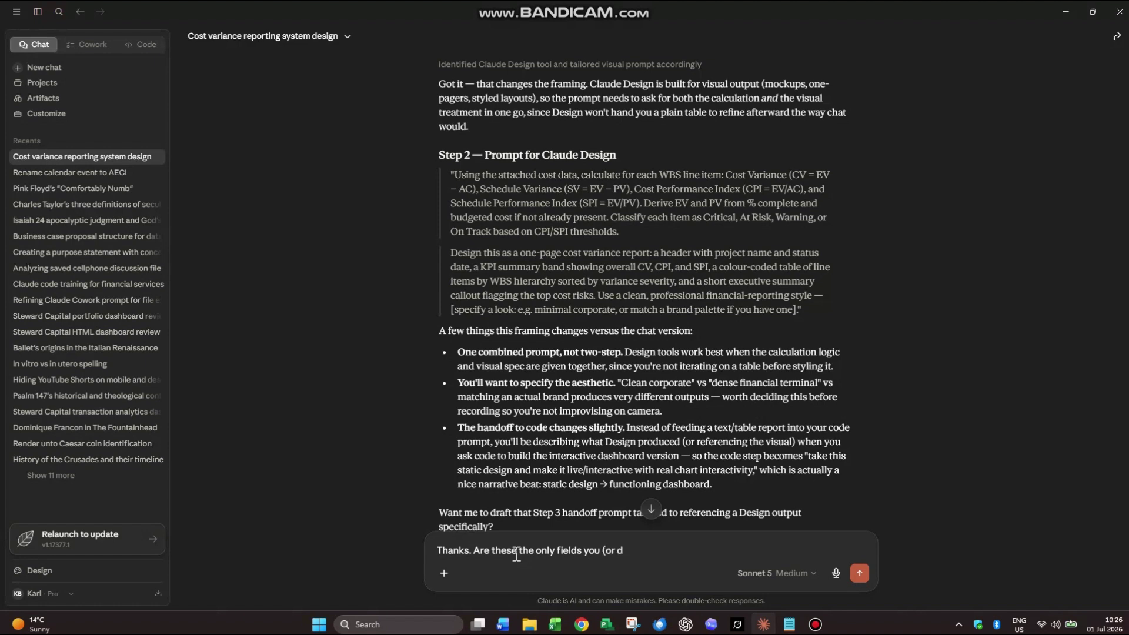
text((or design, your colleague) will use)
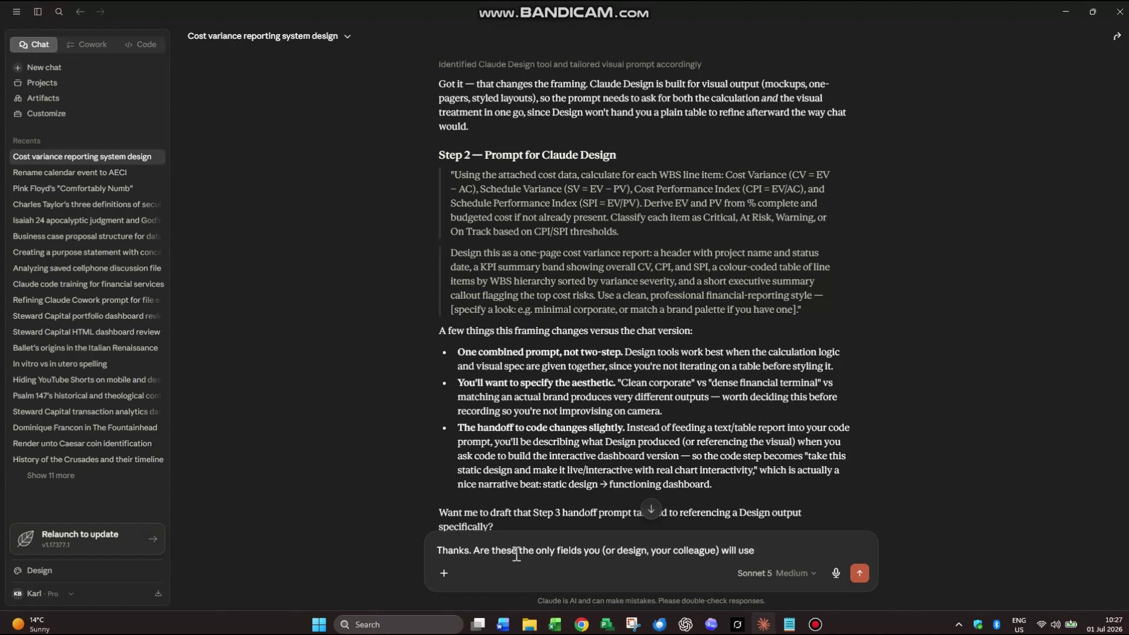
text( or do I need to load more)
key(ctrl+v)
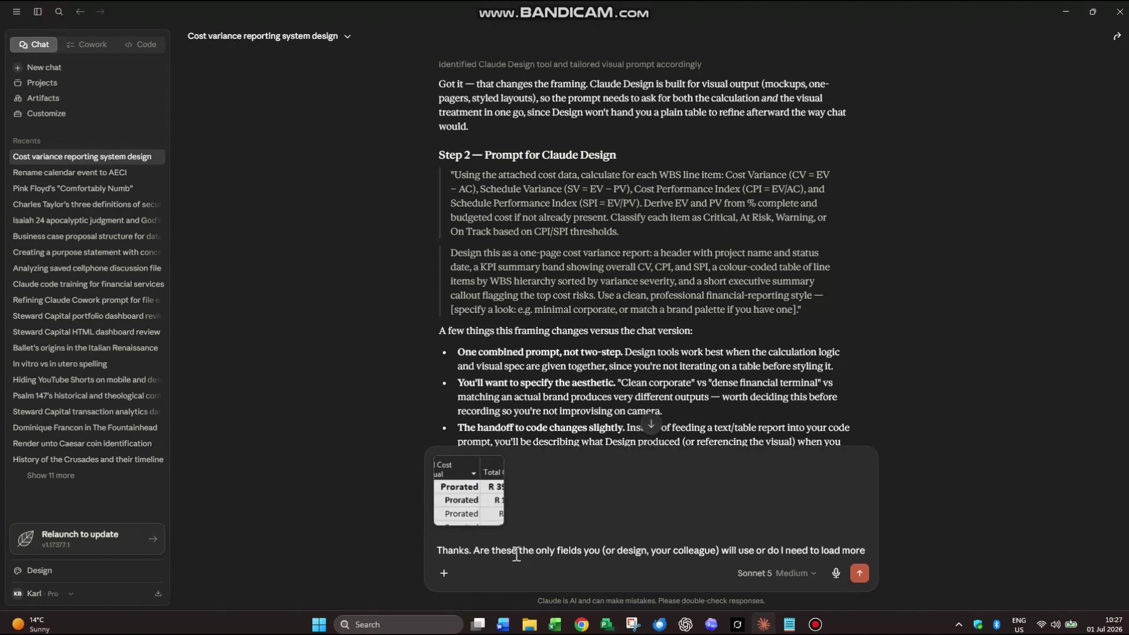
click(859, 572)
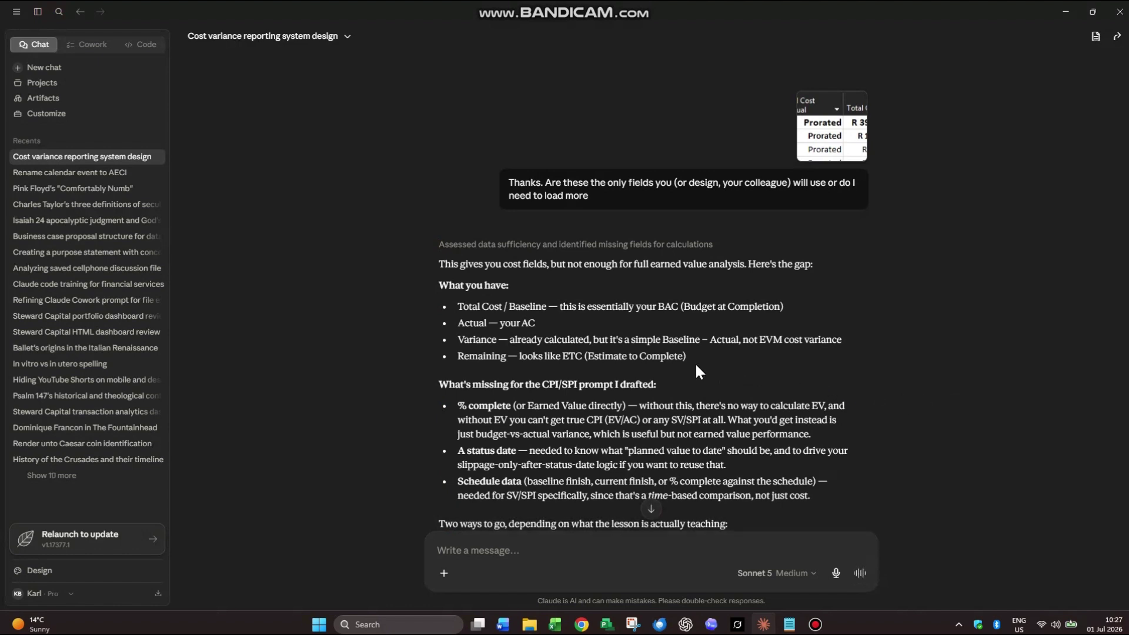
Step: Read Claude's reply about the fields required for earned value analysis and switch back to the shed 7 plan in Project
scroll(695, 362, down, 1)
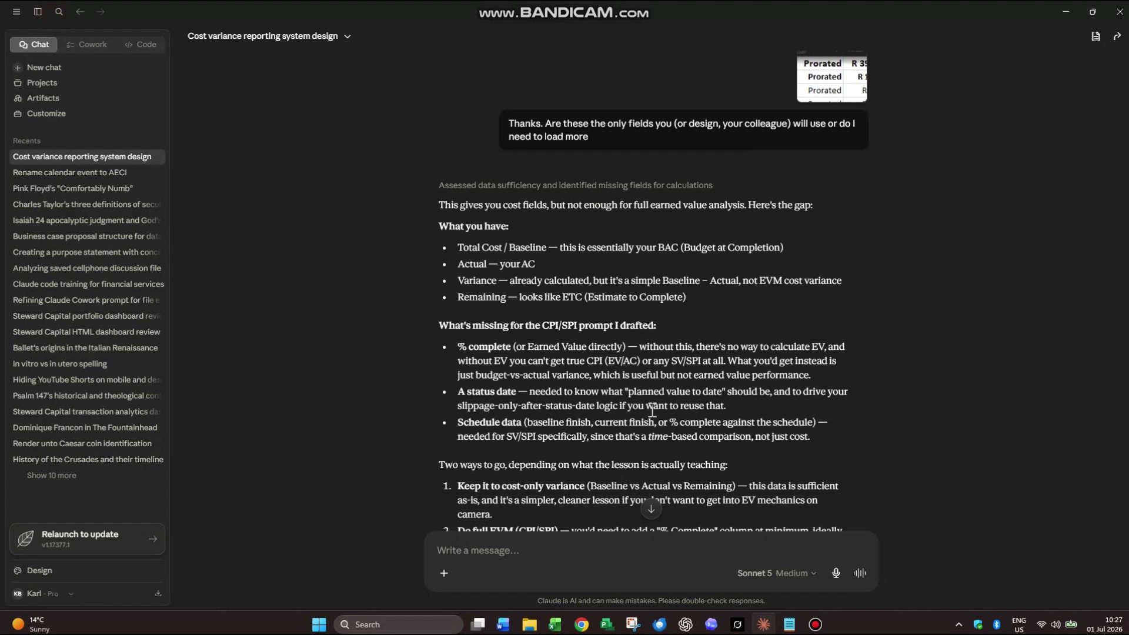
scroll(652, 410, down, 1)
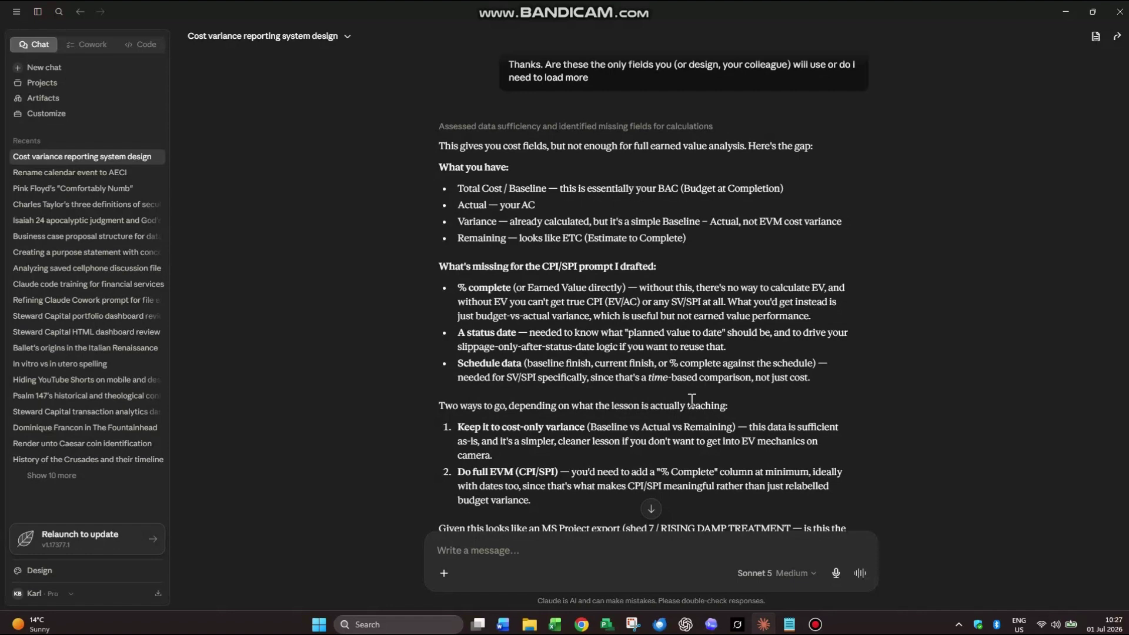
scroll(691, 400, down, 2)
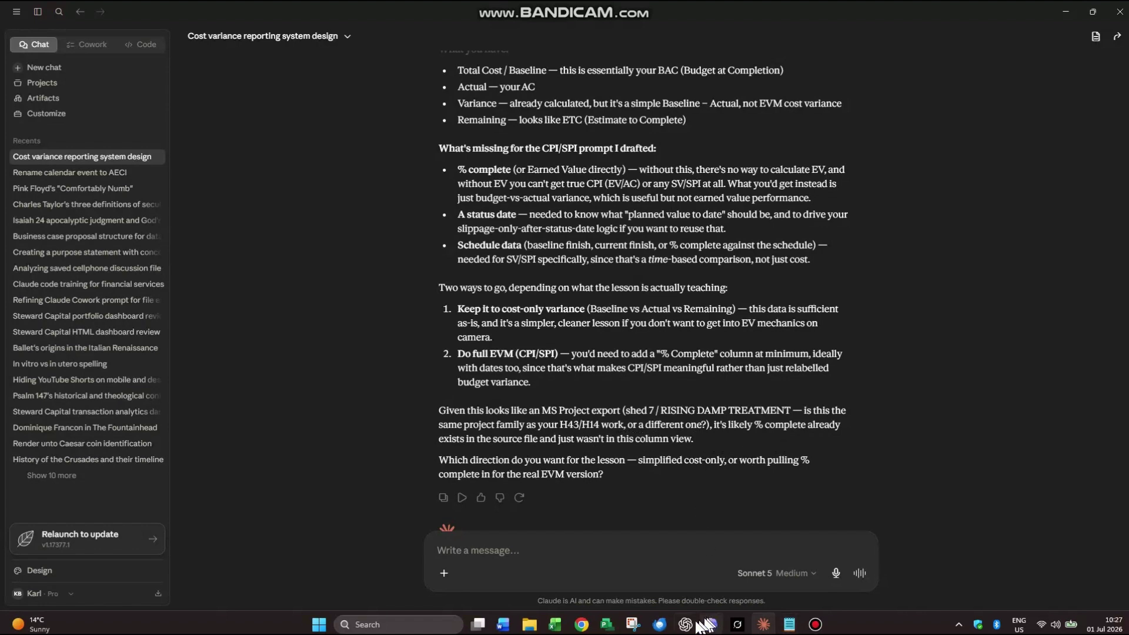
mouse_move(607, 624)
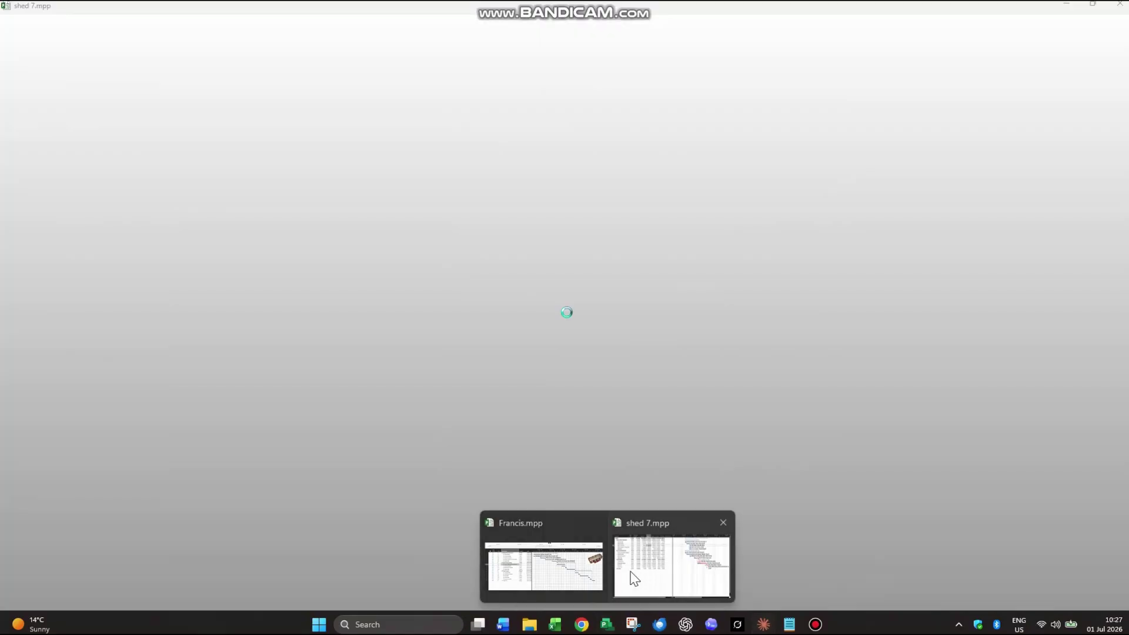
click(634, 579)
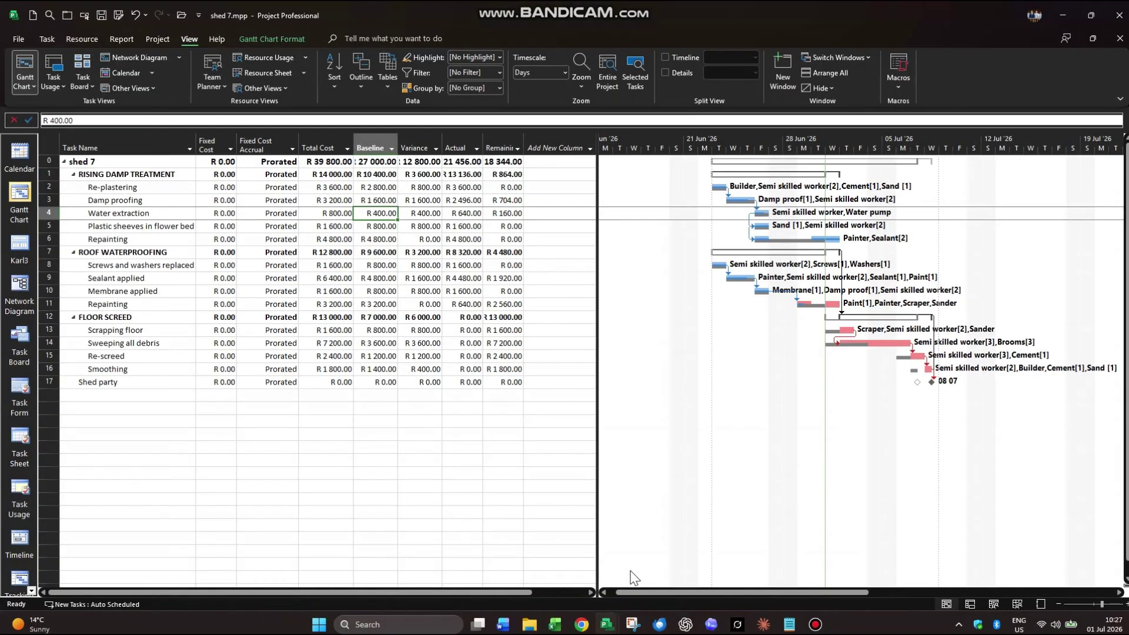
Step: Display the current progress line on the Gantt chart at the current date
right_click(734, 341)
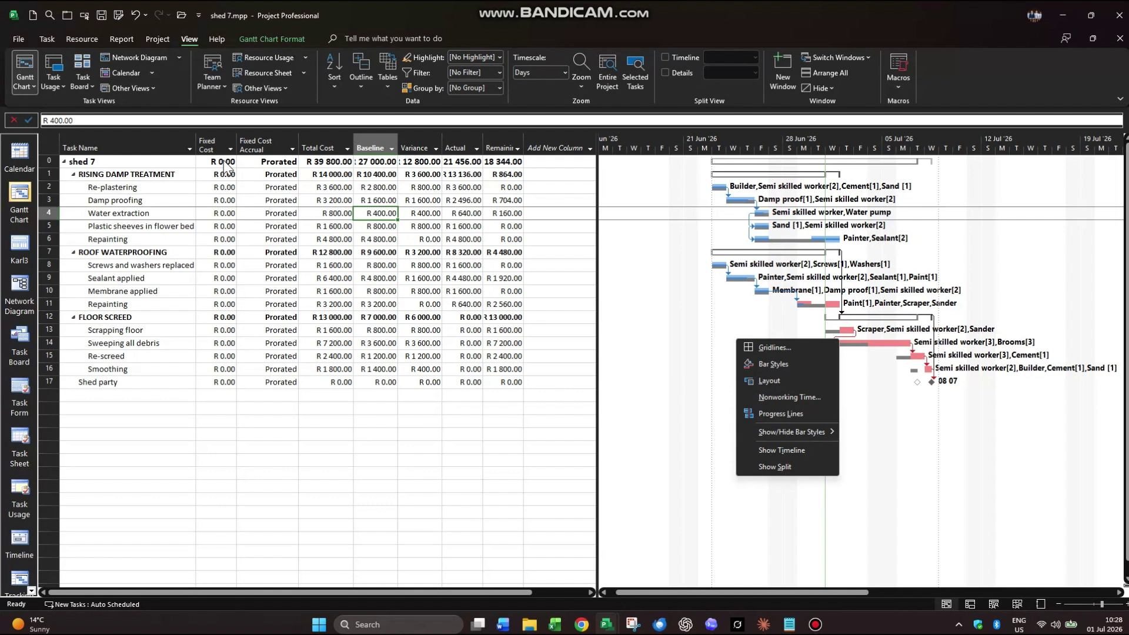
click(791, 414)
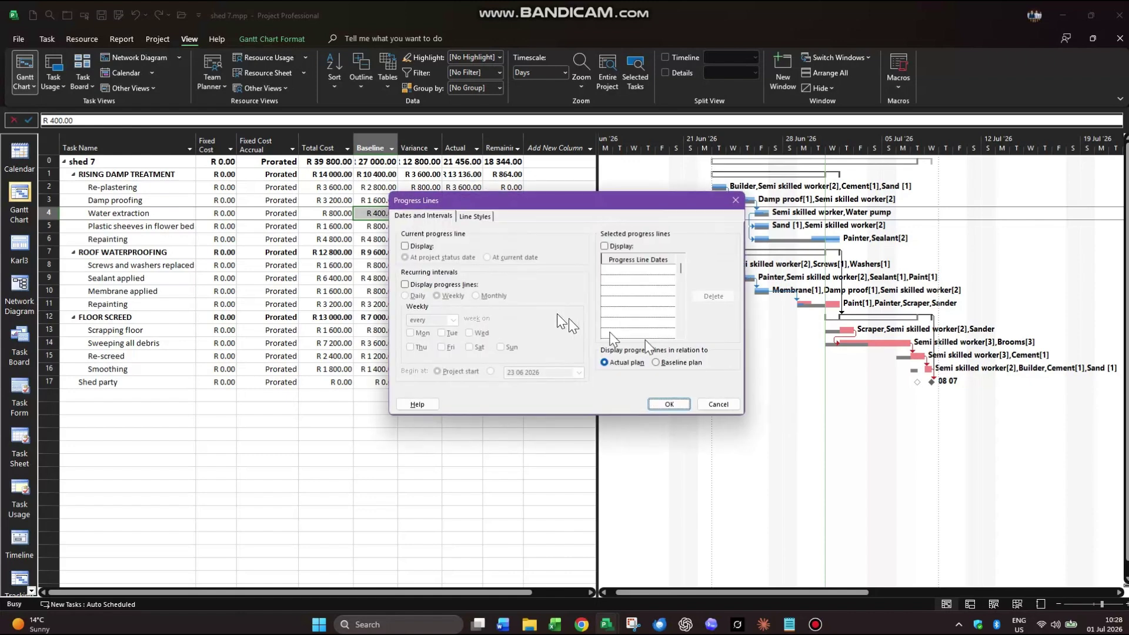
click(404, 246)
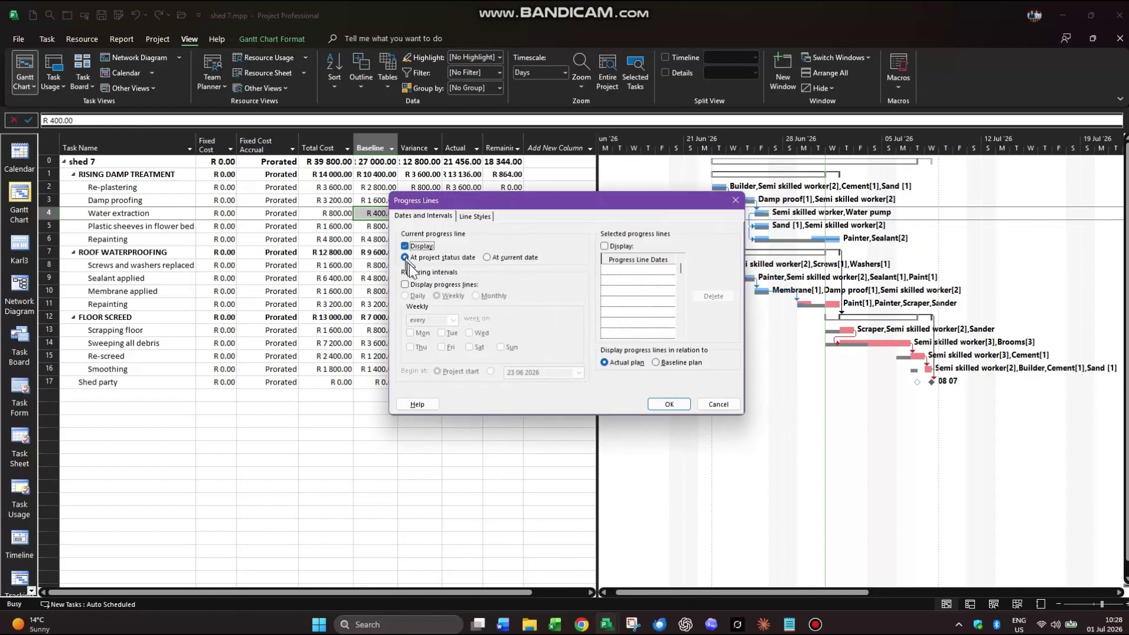
click(494, 257)
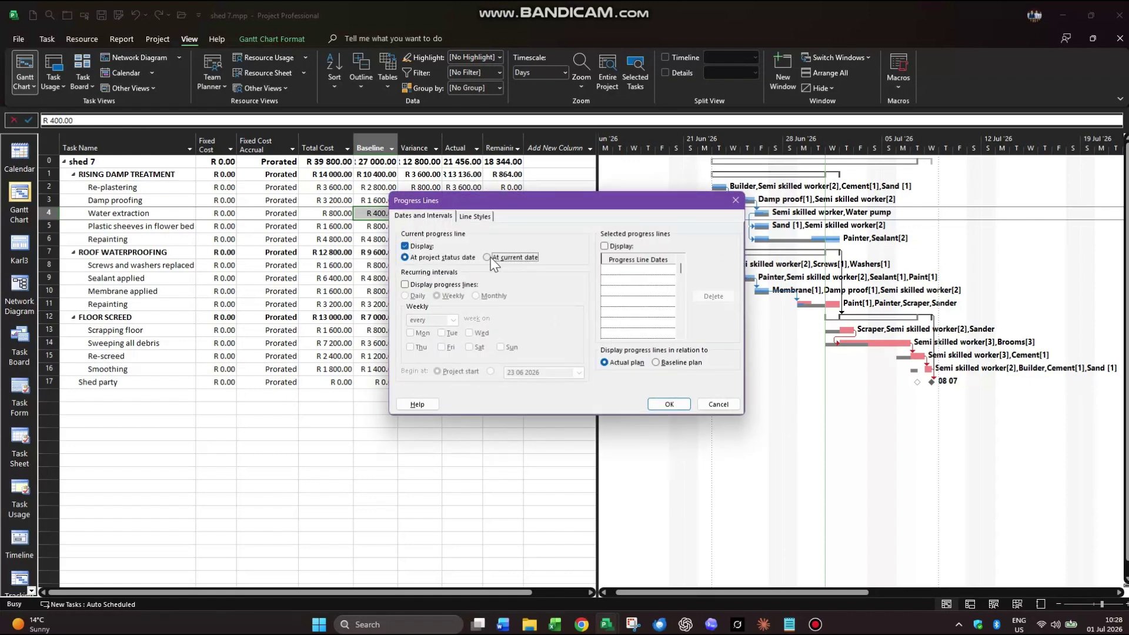
click(665, 406)
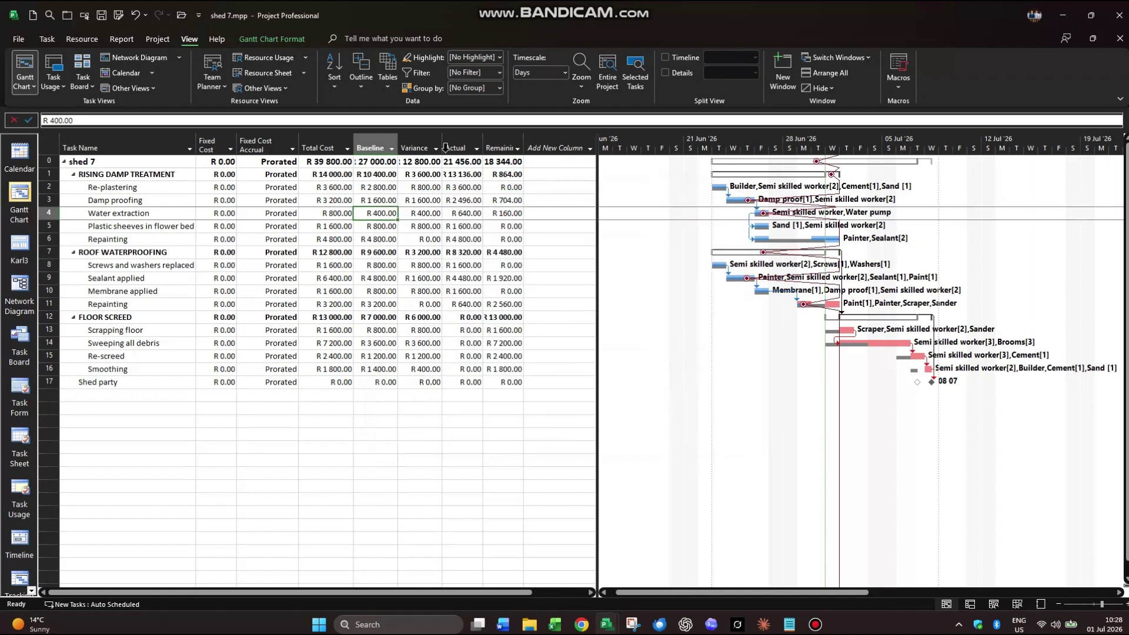
Step: Set the project's status date to today, 01 07 2026, in the project information
click(157, 39)
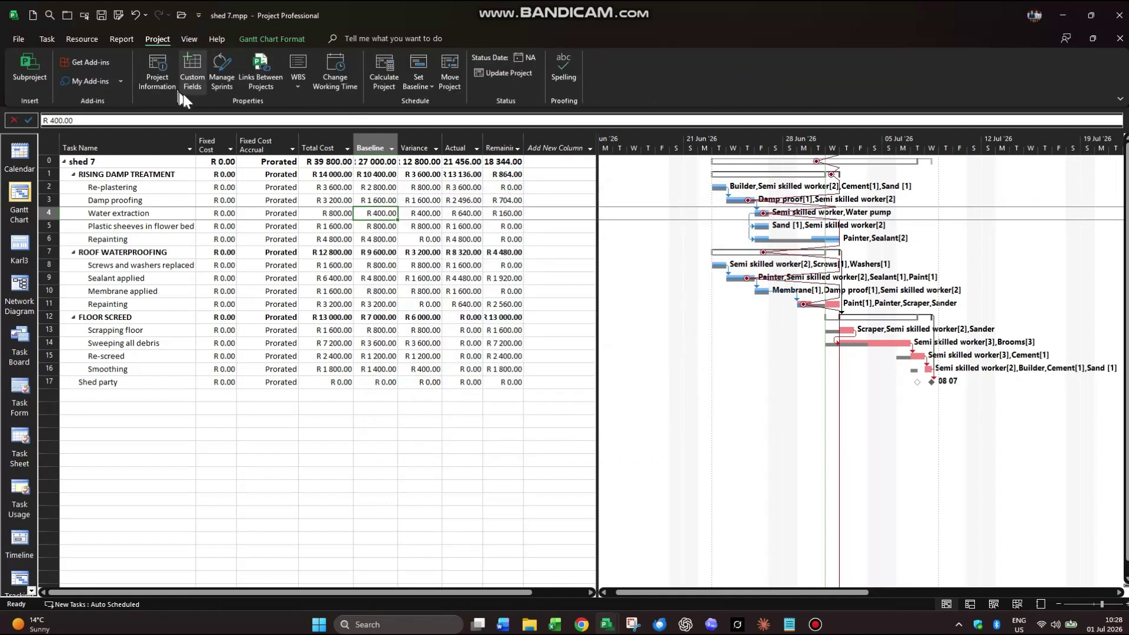
click(165, 77)
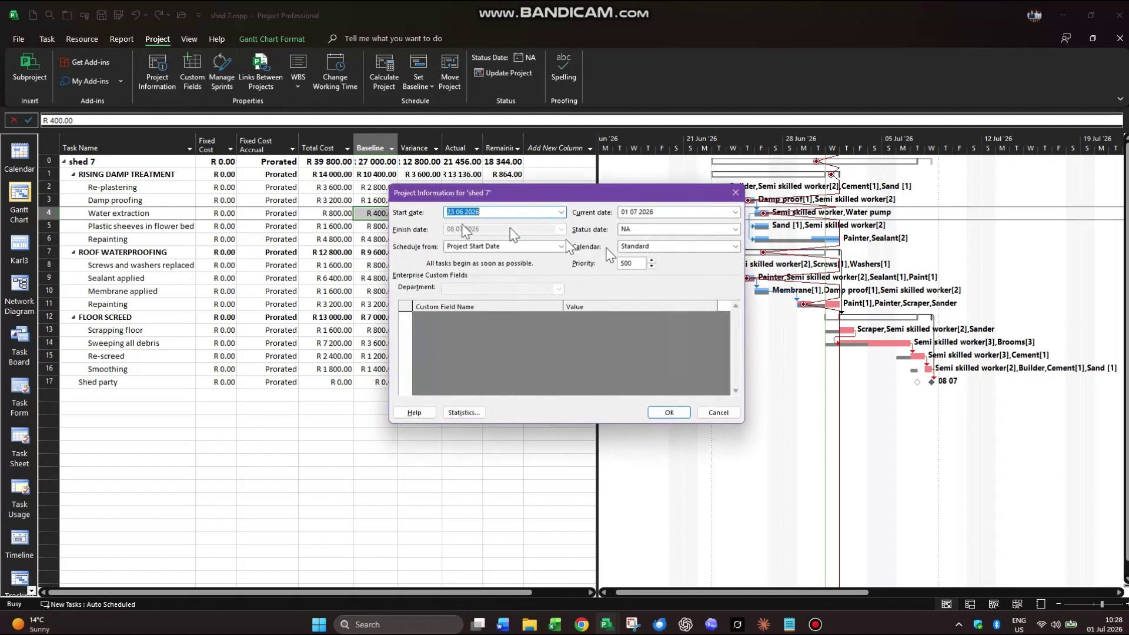
click(735, 229)
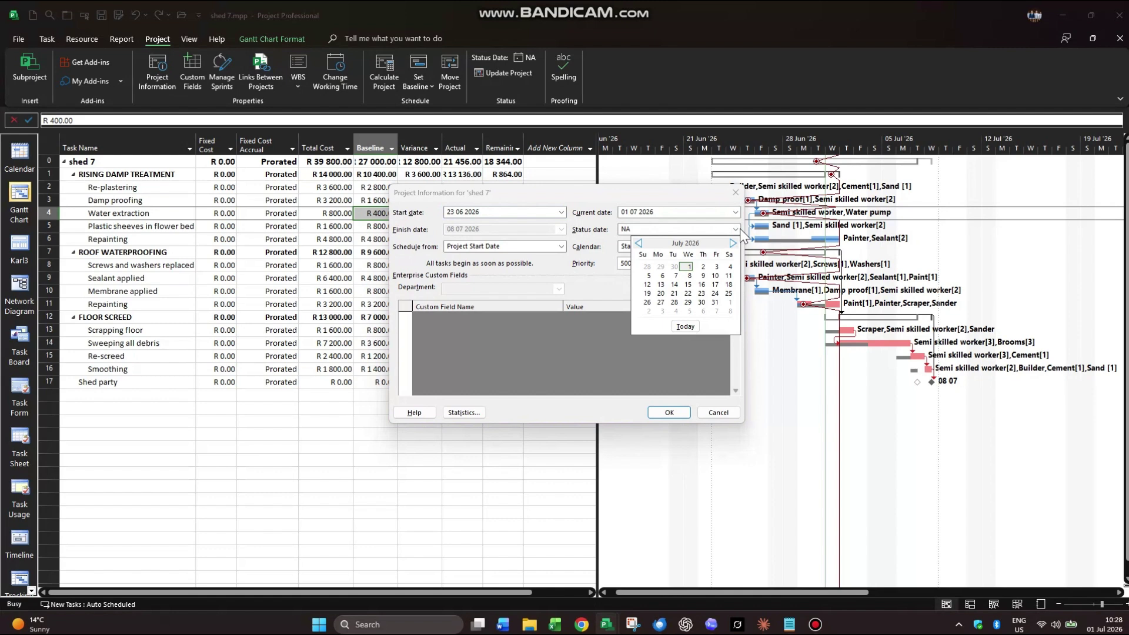
click(681, 325)
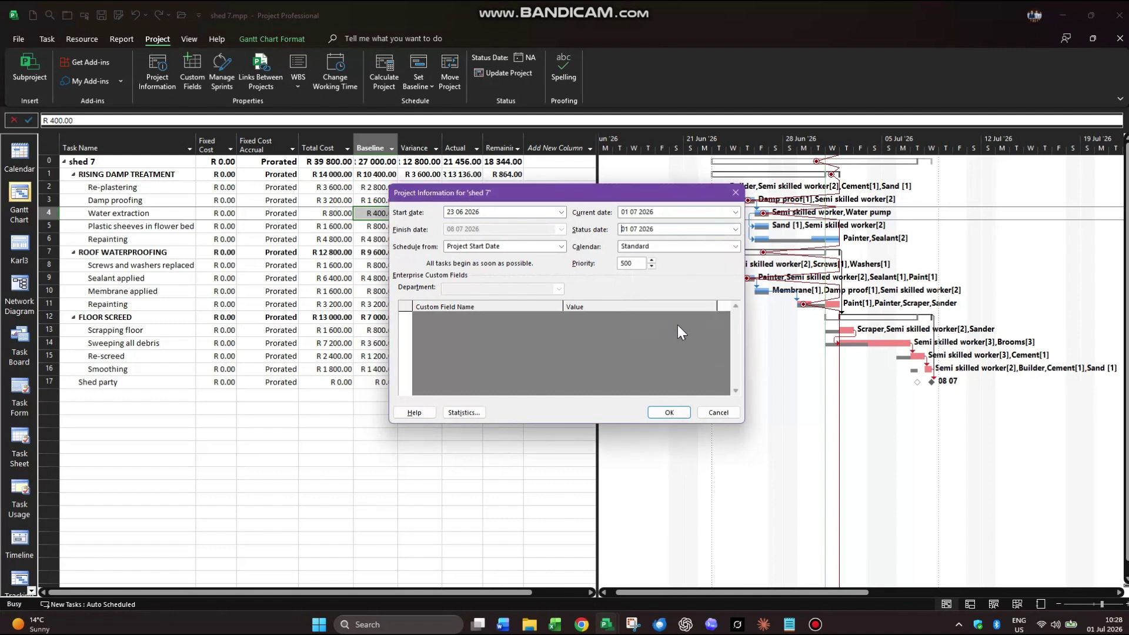
click(664, 412)
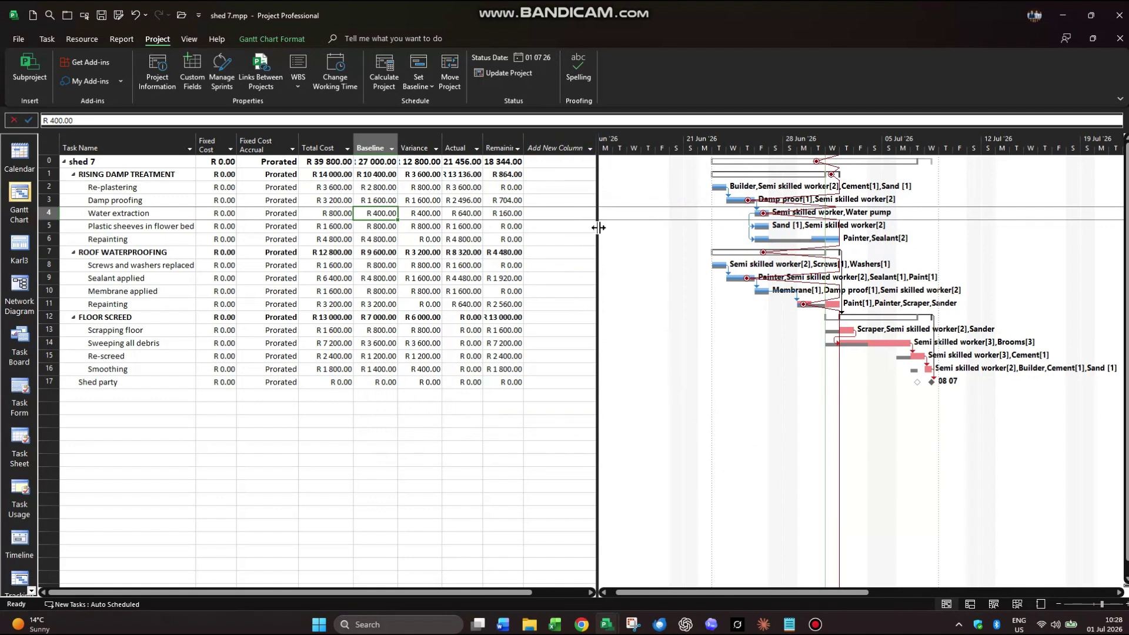
Step: Widen the table area beside the Gantt chart and add a Status column after Remaining in the Cost table
drag(598, 227, 679, 230)
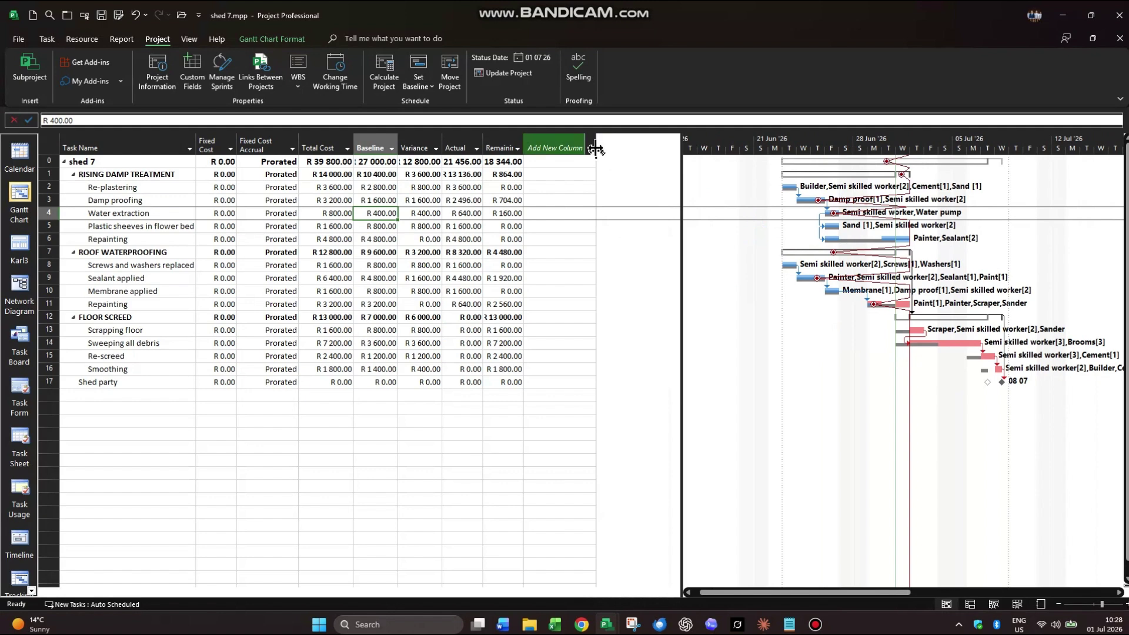
click(588, 146)
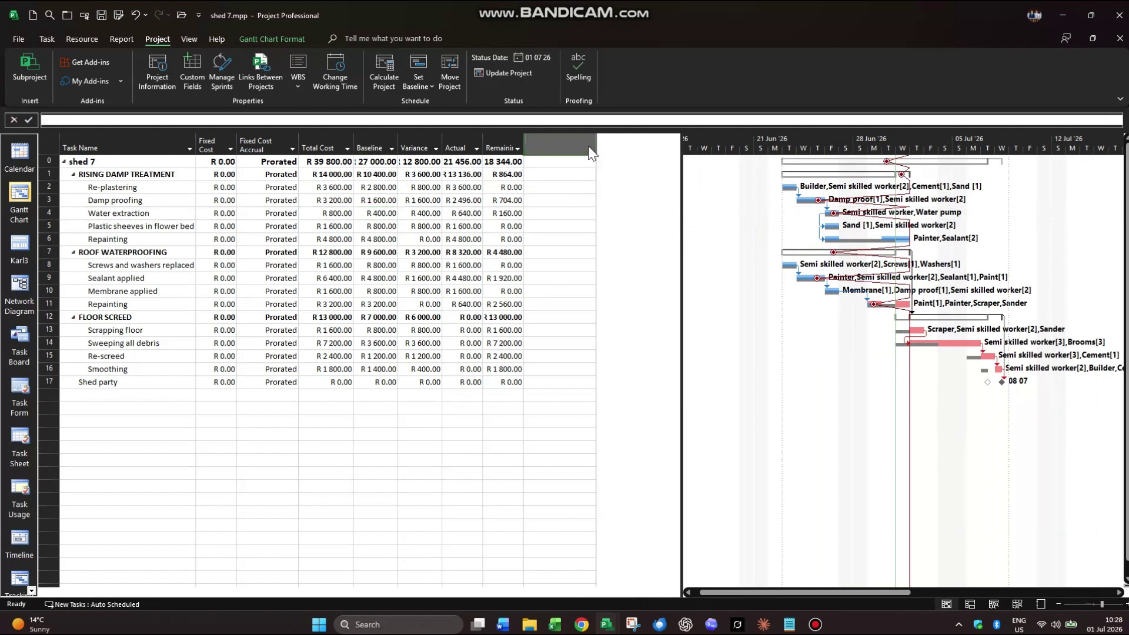
text(start)
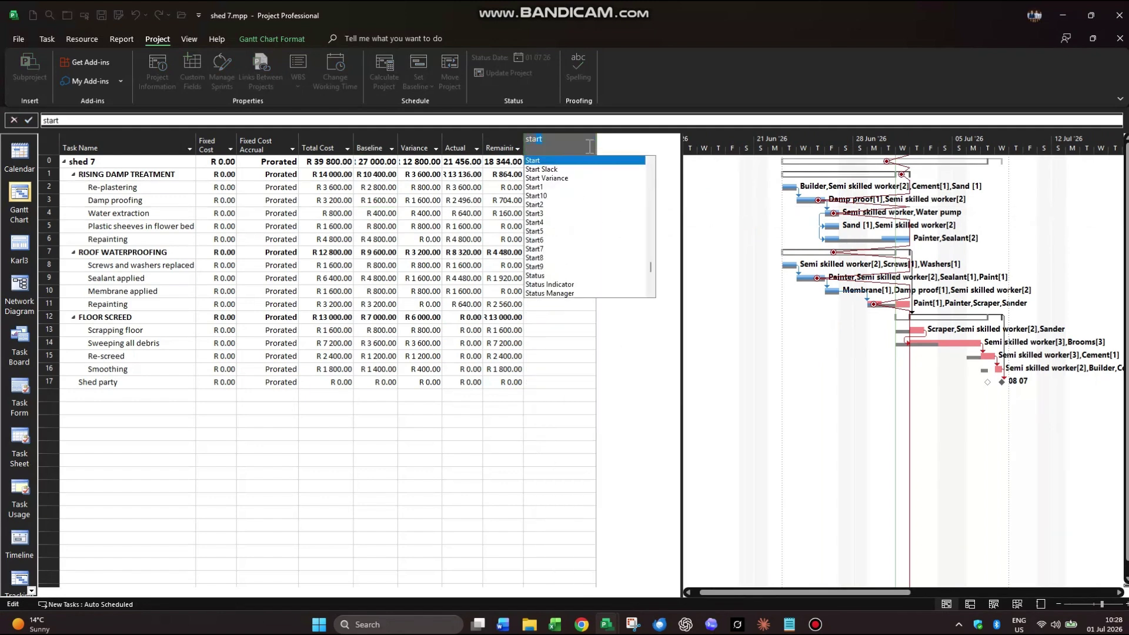
text(t)
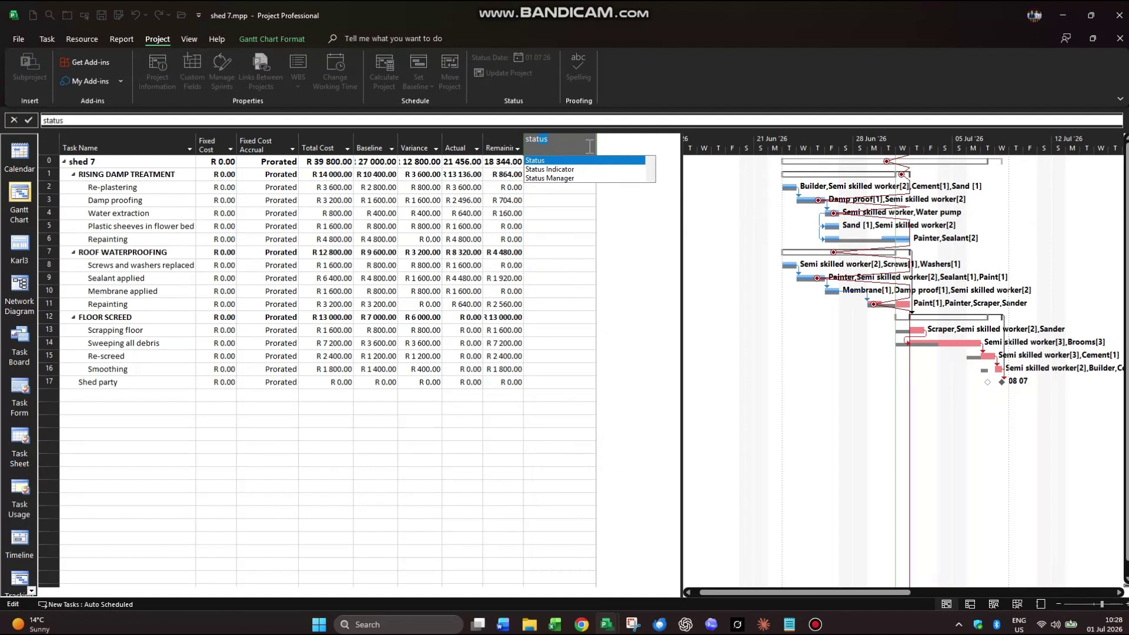
key(Return)
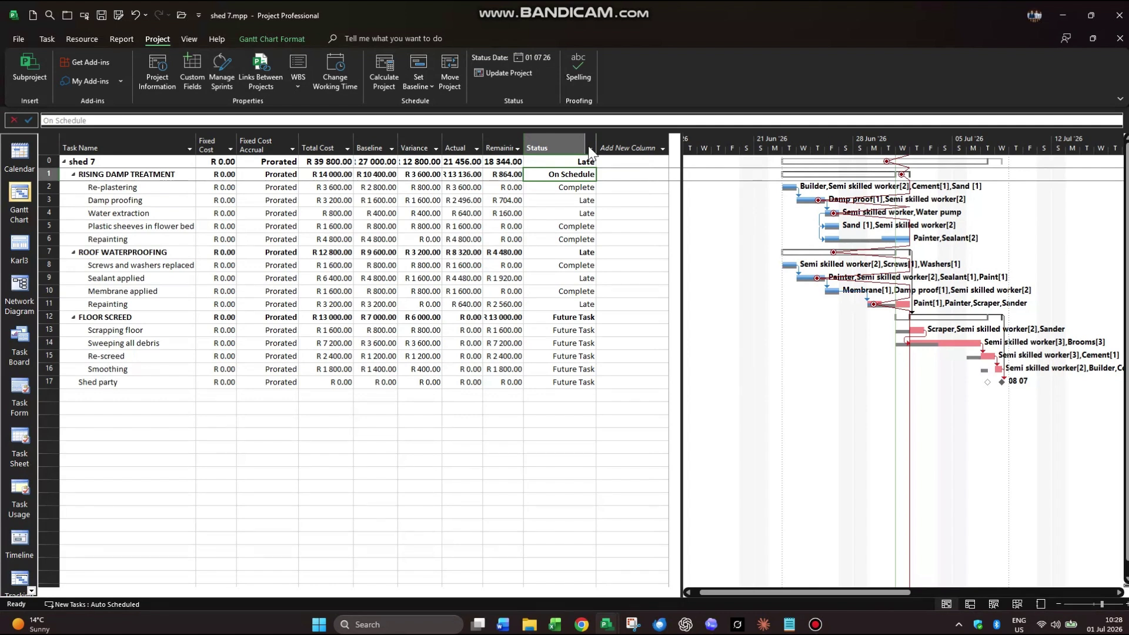
click(438, 268)
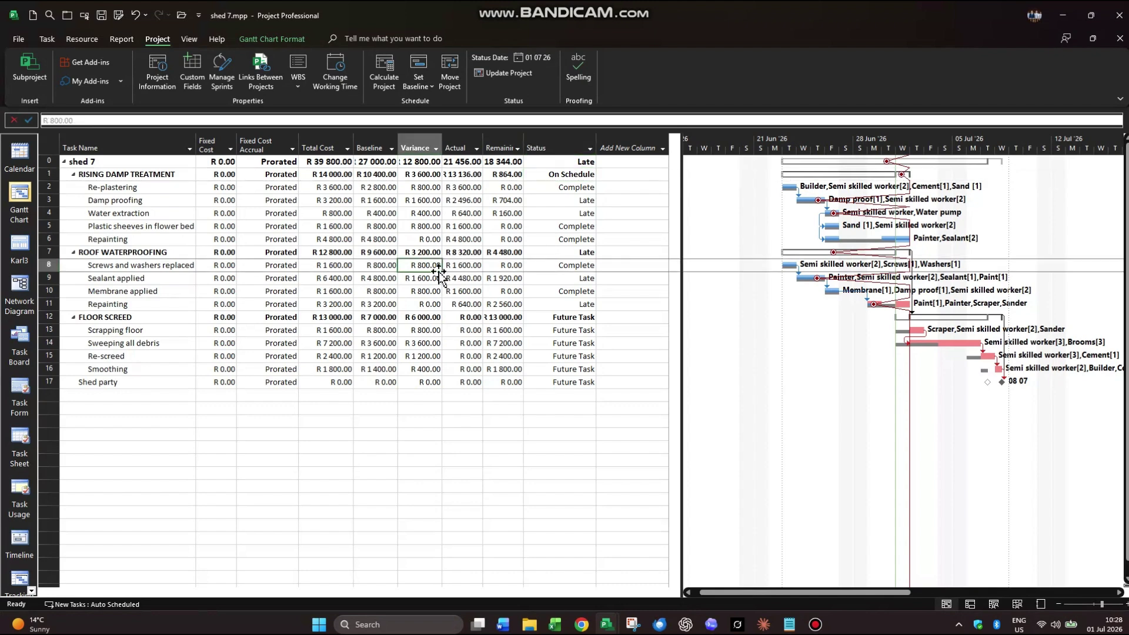
Step: Replace the Cost table with the Earned Value task table
click(188, 39)
click(386, 85)
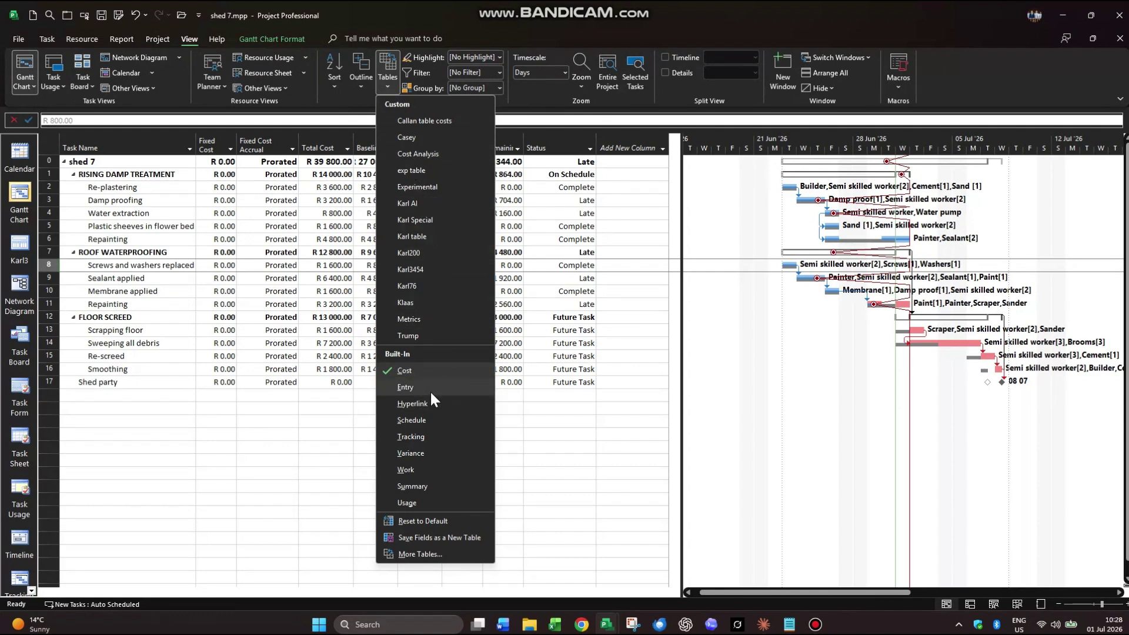
click(422, 553)
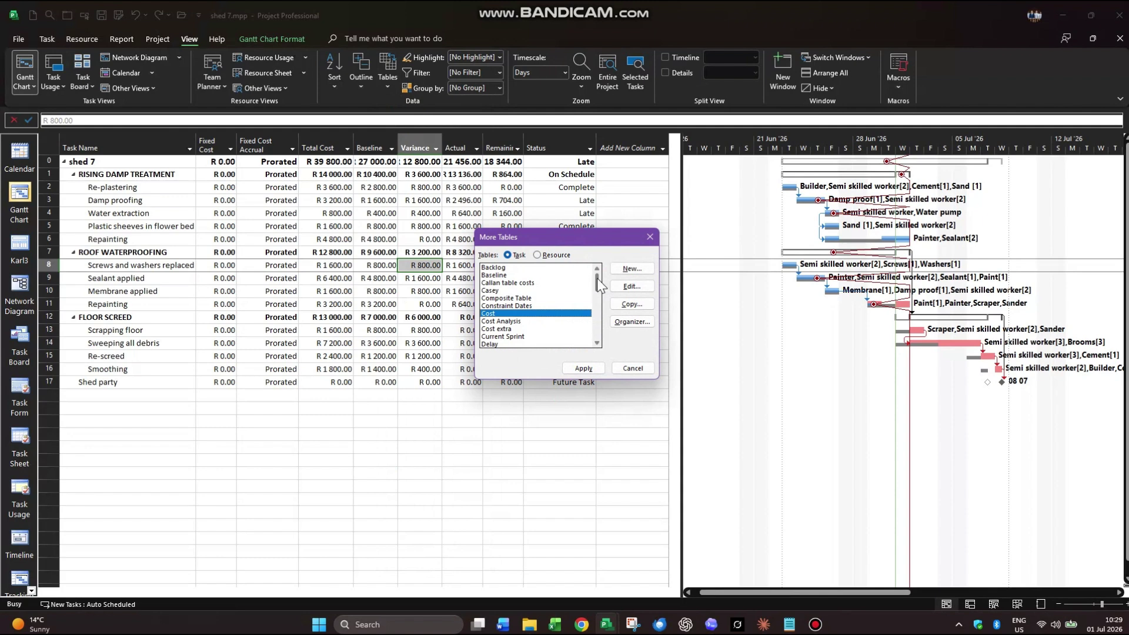
drag(597, 278, 596, 291)
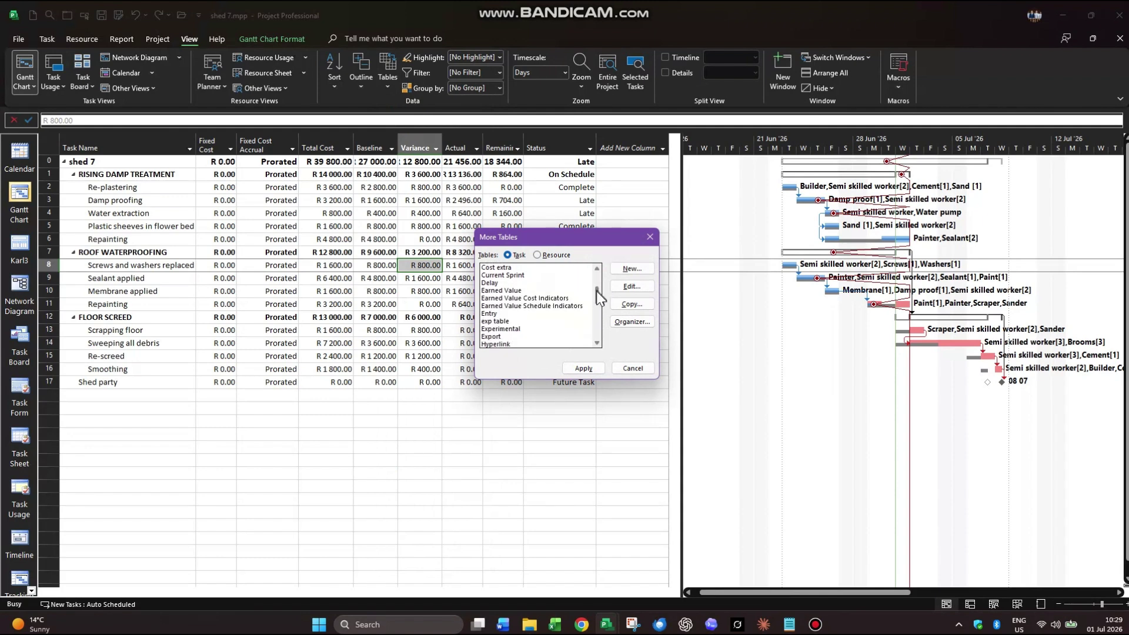
click(511, 290)
click(582, 368)
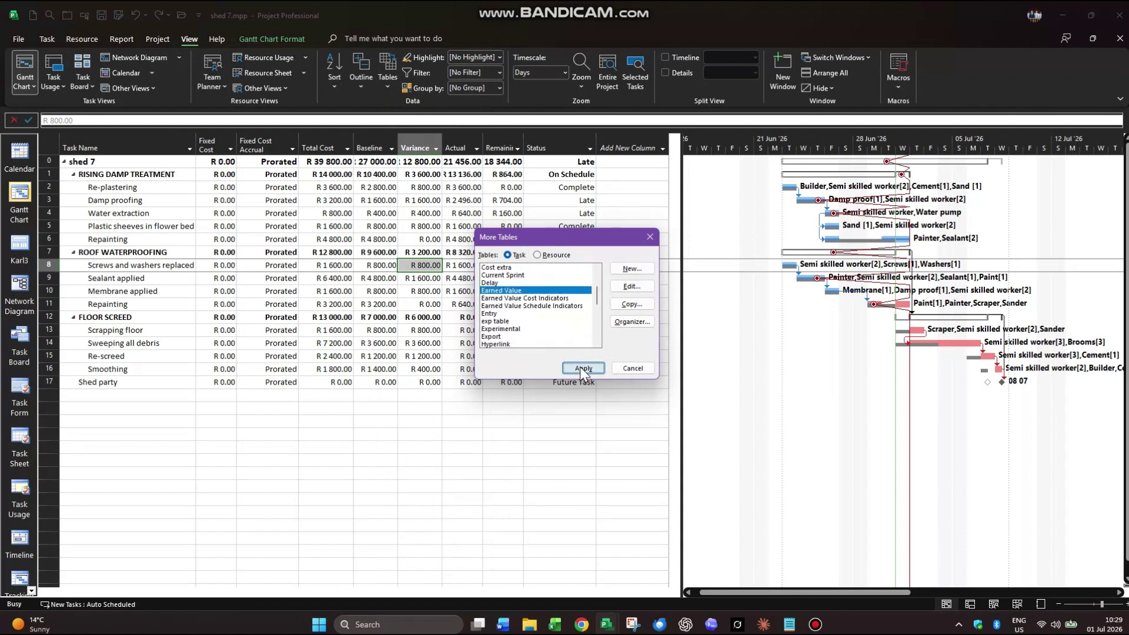
Step: Widen the table area and fit all Earned Value columns, from Task Name to VAC, to their contents
drag(619, 228, 700, 217)
drag(109, 139, 520, 141)
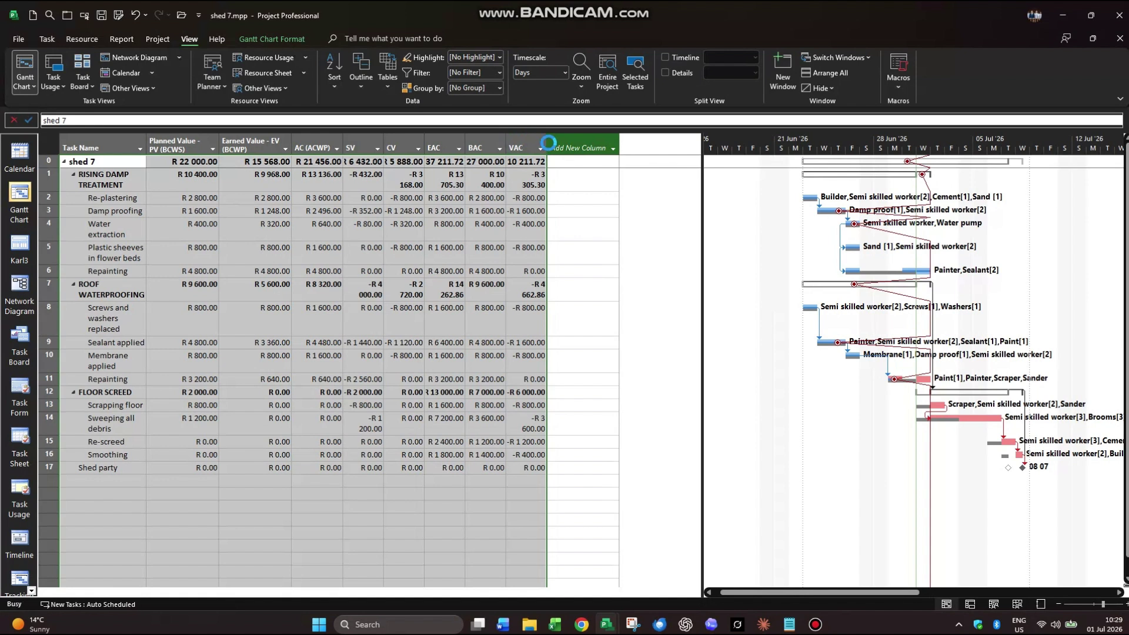
drag(548, 143, 565, 144)
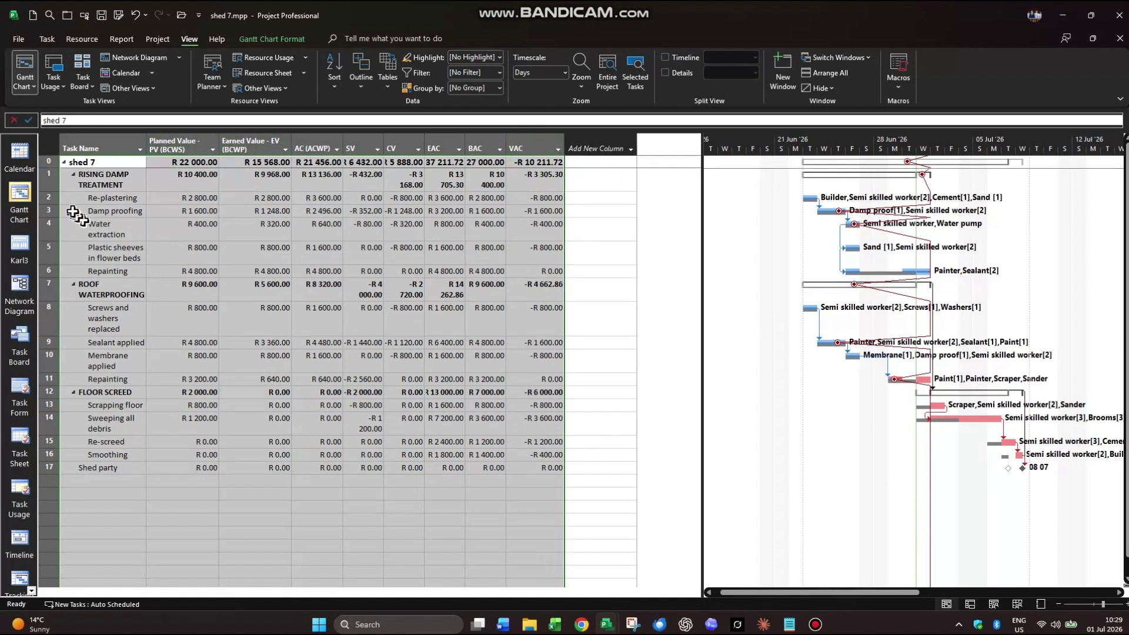
drag(148, 143, 148, 143)
double_click(148, 143)
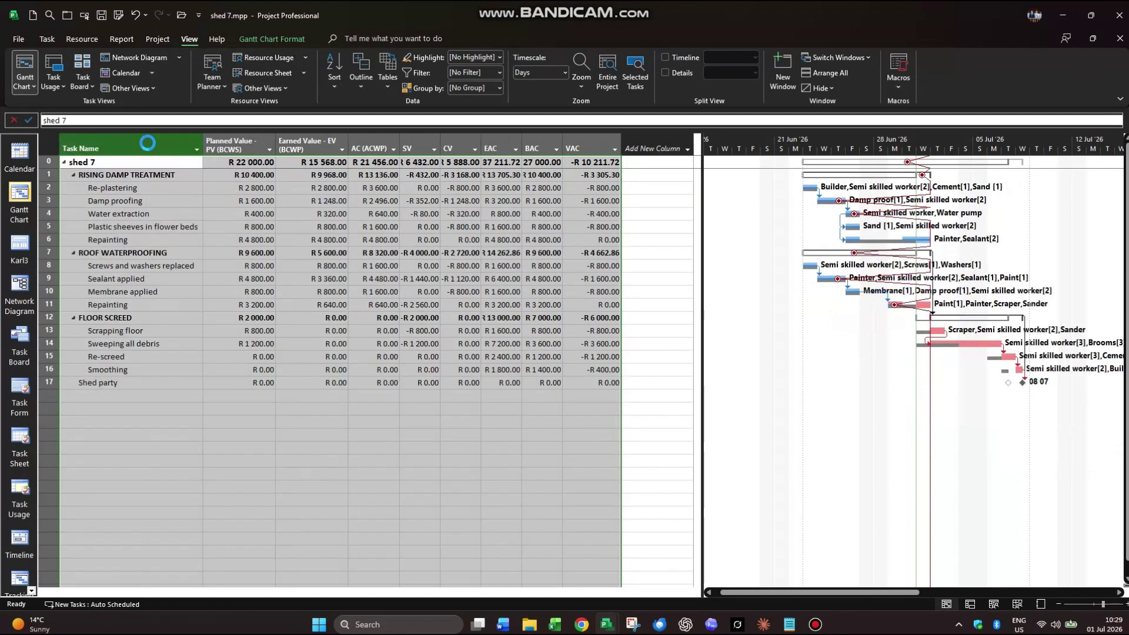
Step: Deselect the Earned Value columns and capture a screenshot of the table from Task Name to VAC
click(460, 214)
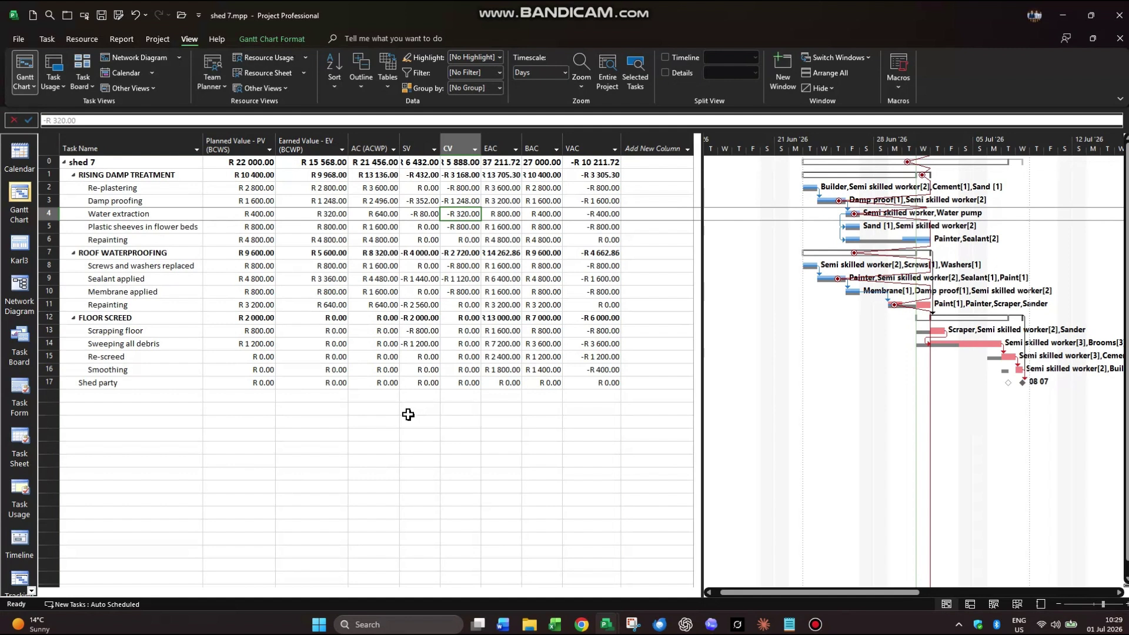
click(381, 455)
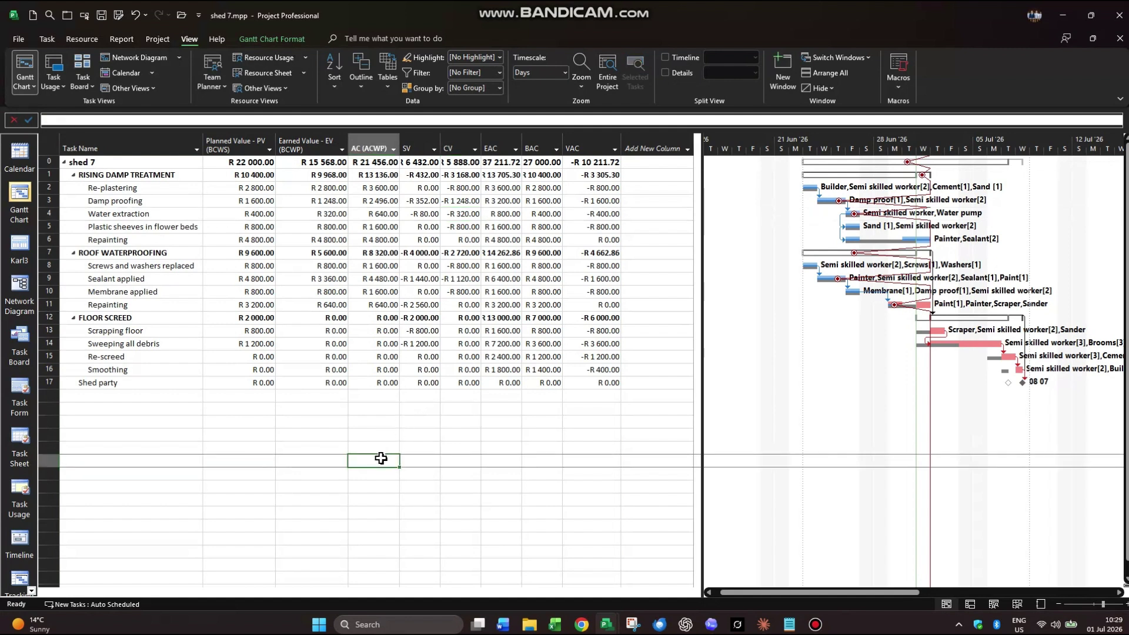
key(super+shift+s)
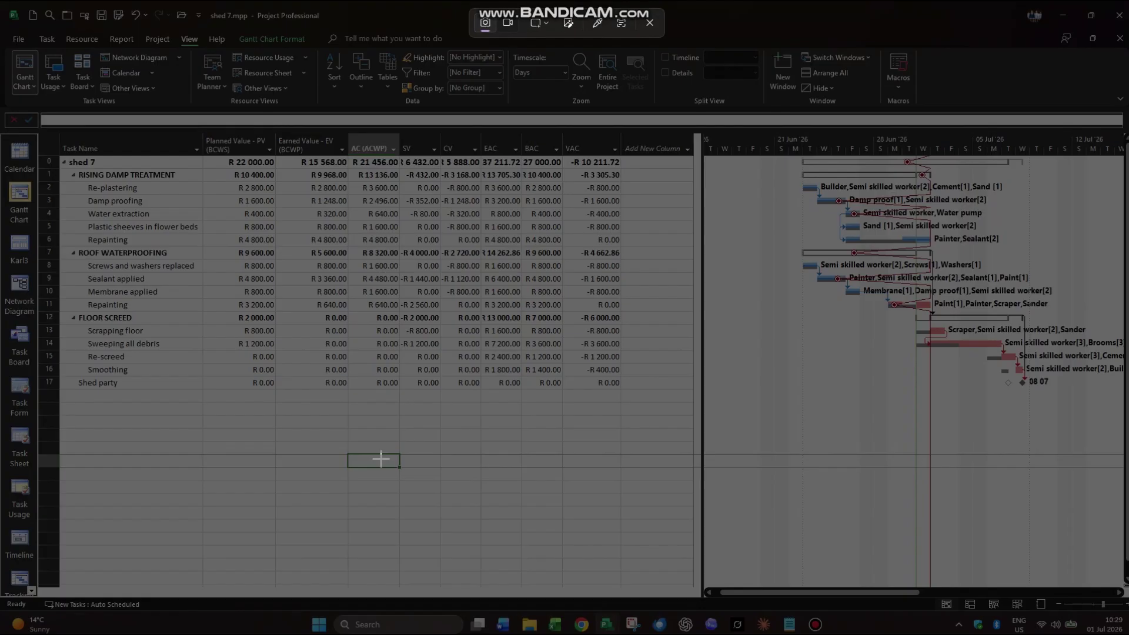
drag(57, 125, 655, 280)
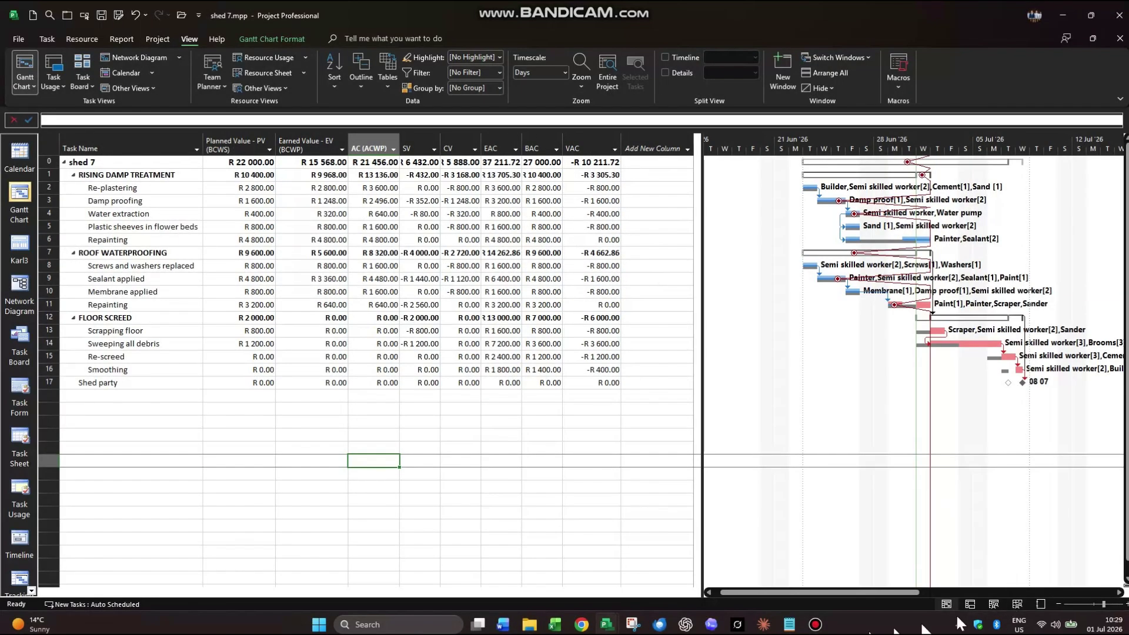
Step: Switch to Claude, send the table screenshot with the question "This good enough?" and read the reply through the updated Step 2 prompt
click(763, 624)
text(This g)
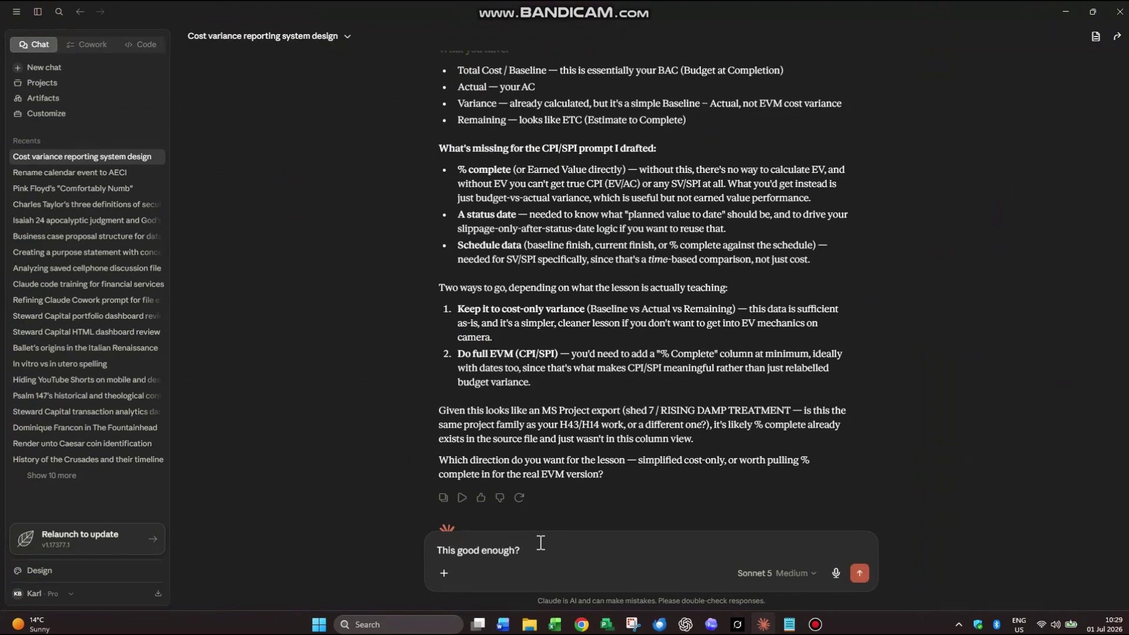
text(ood enough?)
key(ctrl+v)
click(859, 573)
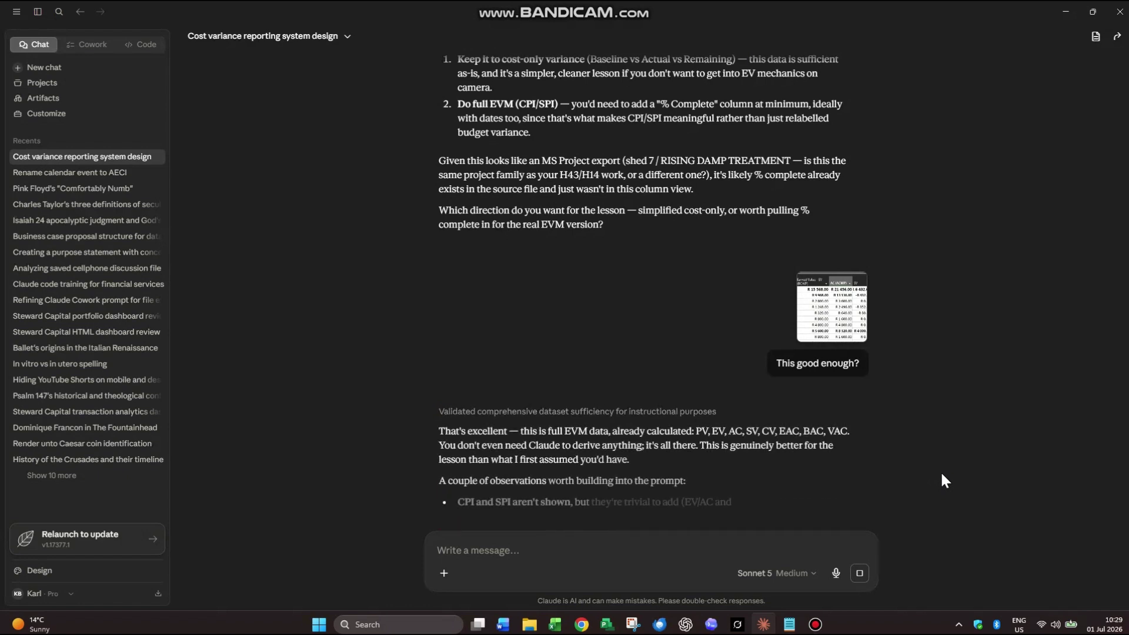
scroll(922, 454, down, 1)
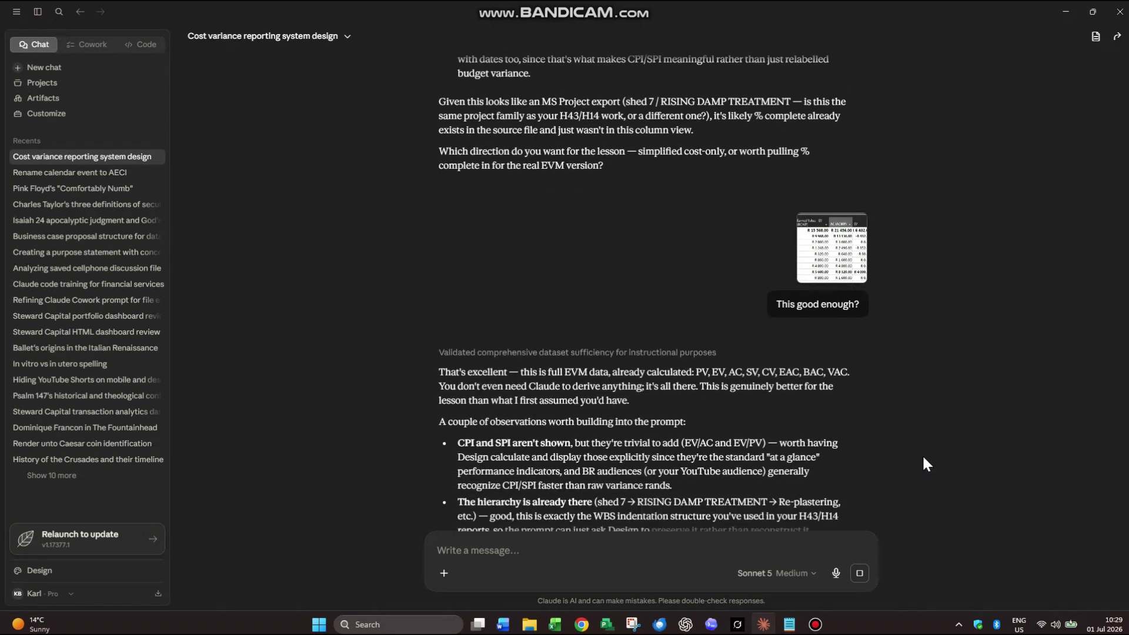
scroll(923, 459, down, 2)
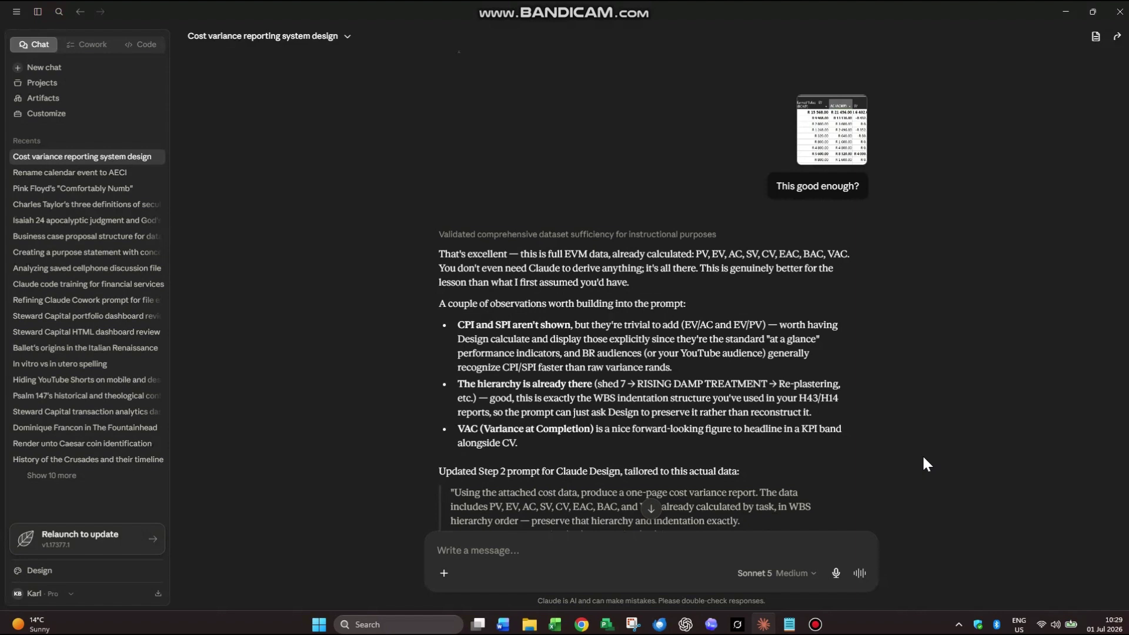
scroll(923, 462, down, 3)
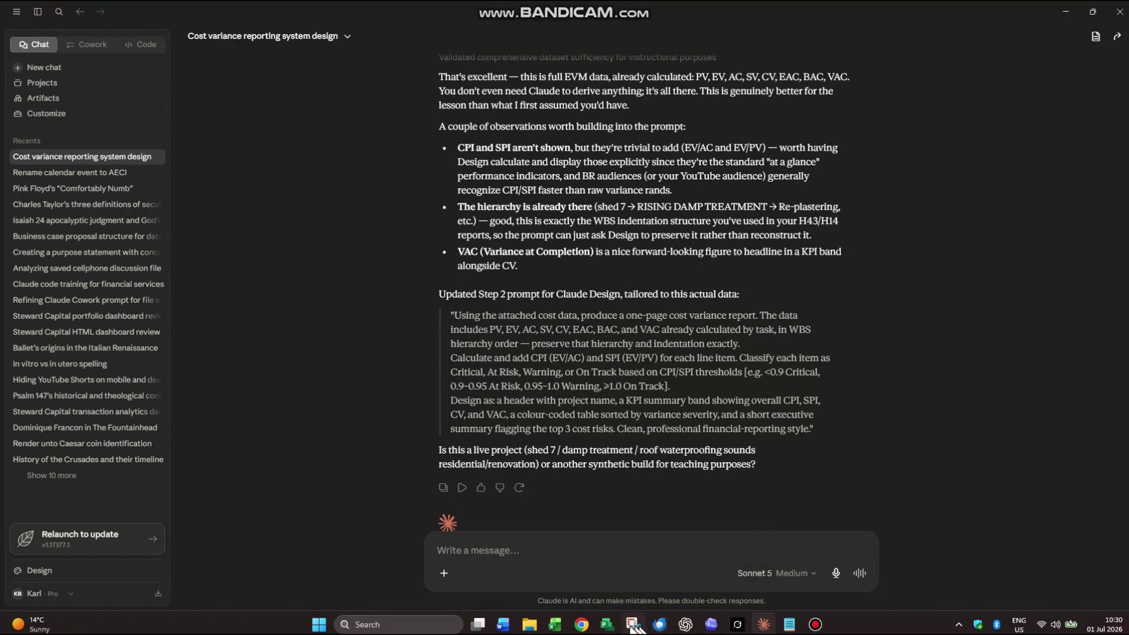
Step: Switch to shed 7.mpp, copy all task rows 0 to 17 of the Earned Value table, and bring them into a blank Excel workbook
mouse_move(601, 629)
mouse_move(637, 573)
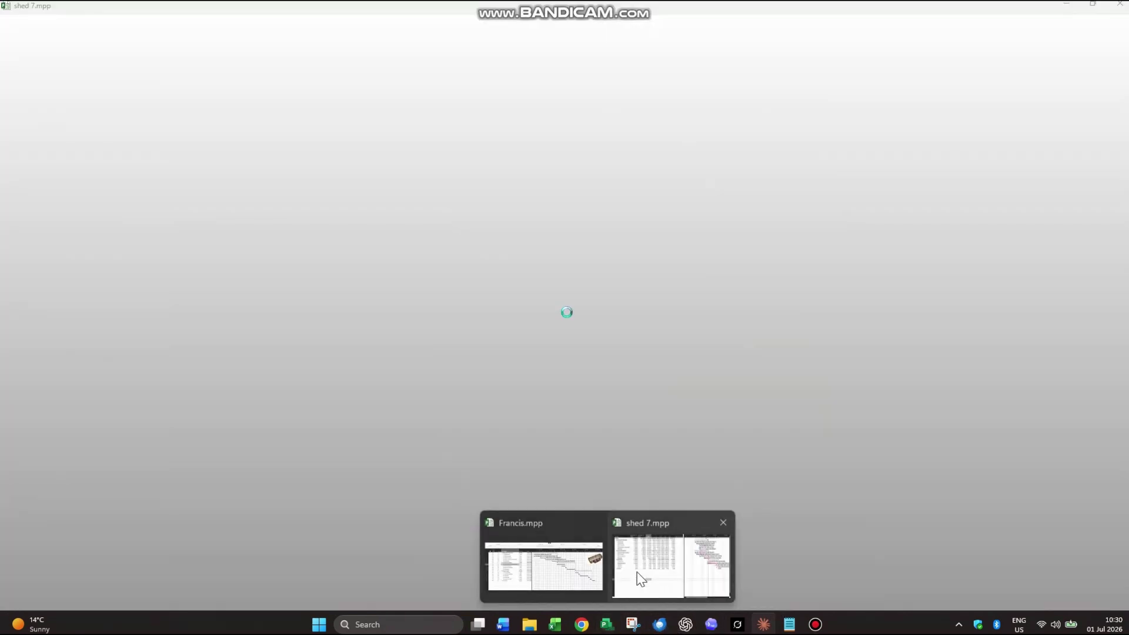
click(637, 579)
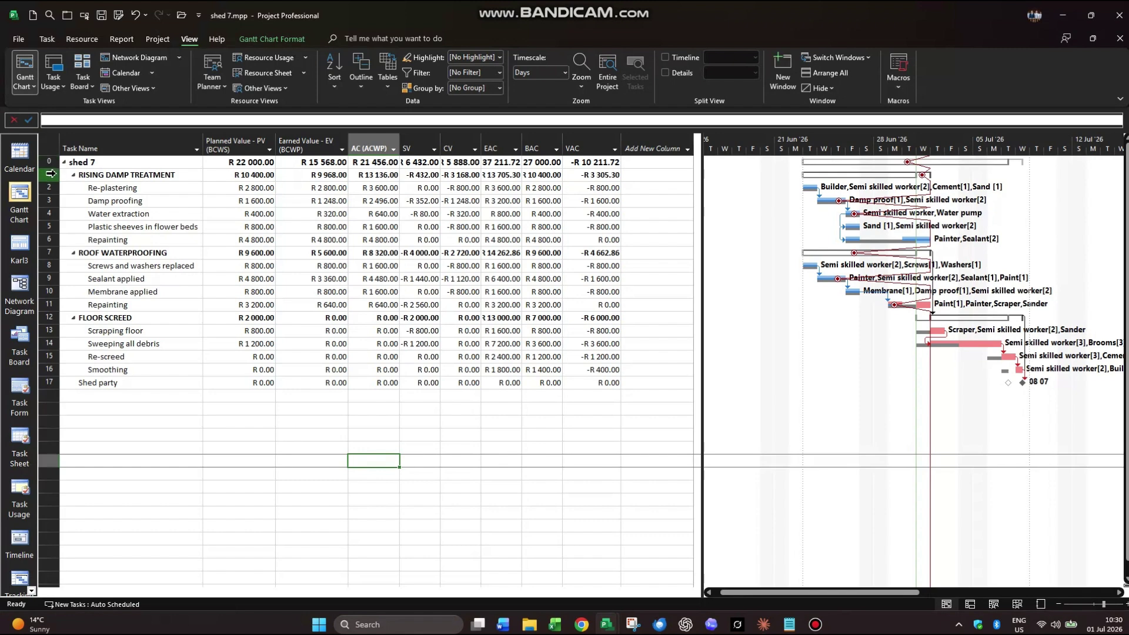
drag(38, 160, 49, 382)
right_click(177, 317)
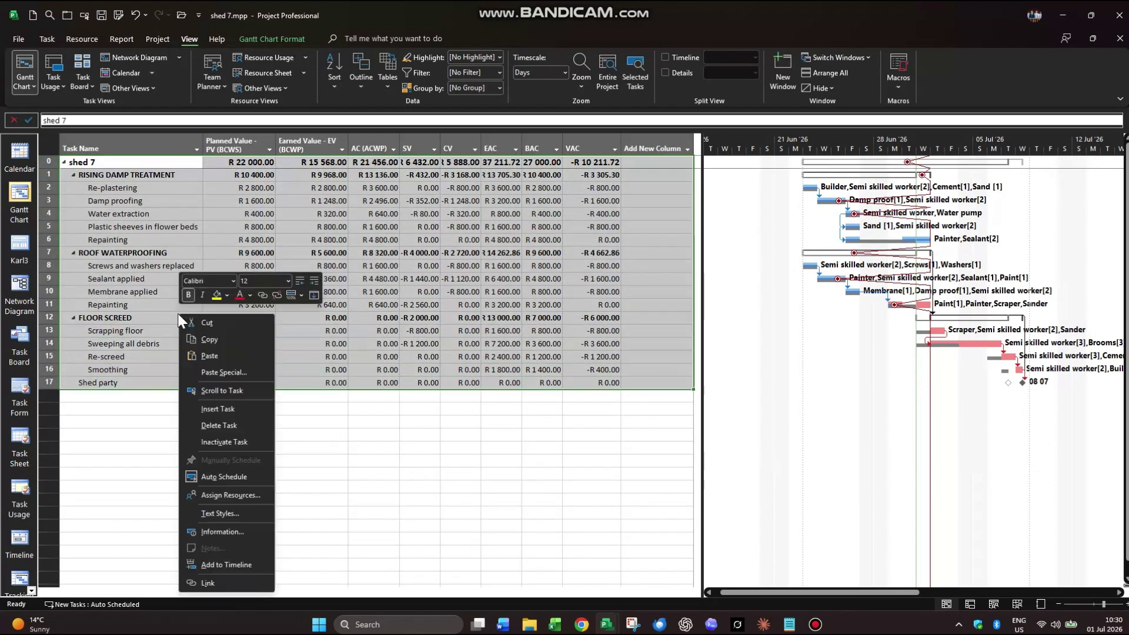
click(227, 344)
click(553, 623)
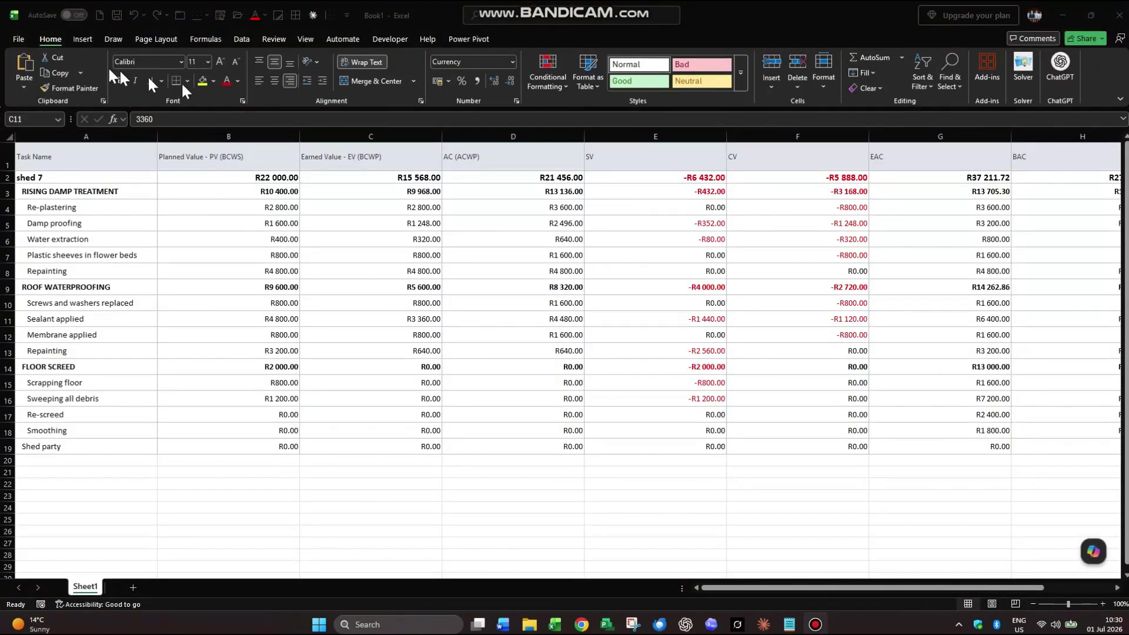
Step: Save the workbook as "Shed 7 data" in the AI YouTube creations folder of My Drive on Google Drive (G:)
click(14, 38)
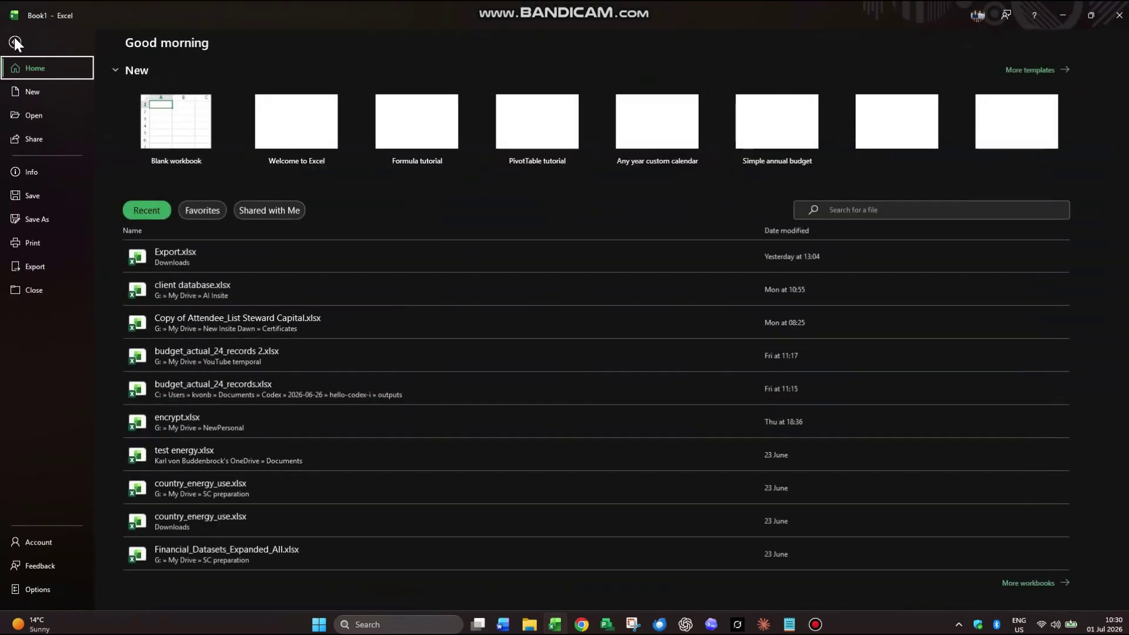
click(38, 217)
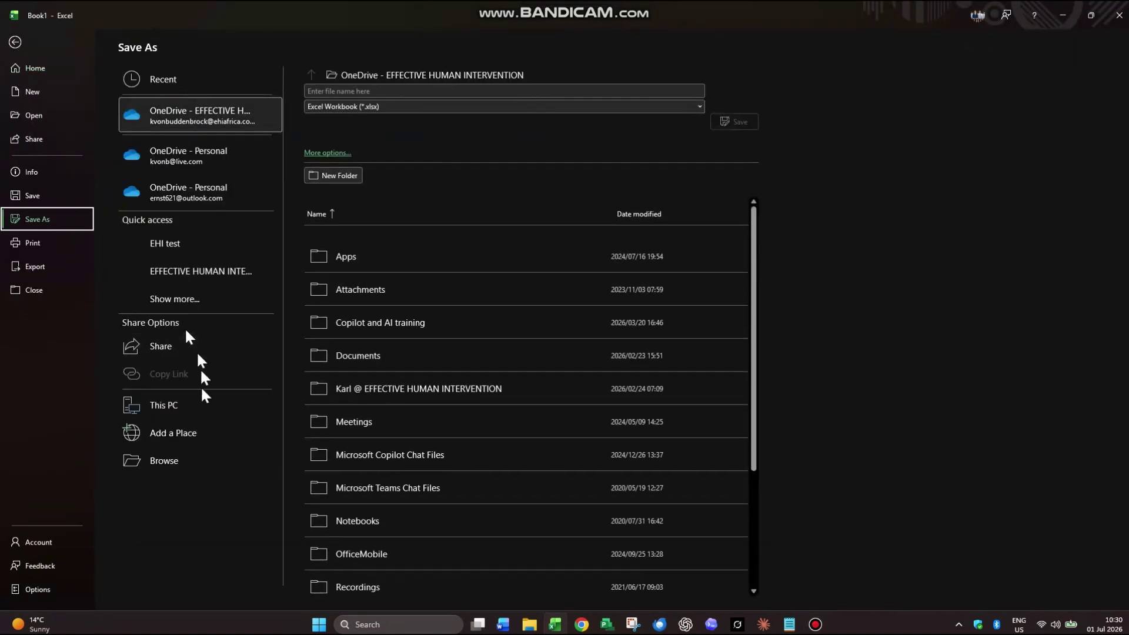
click(181, 463)
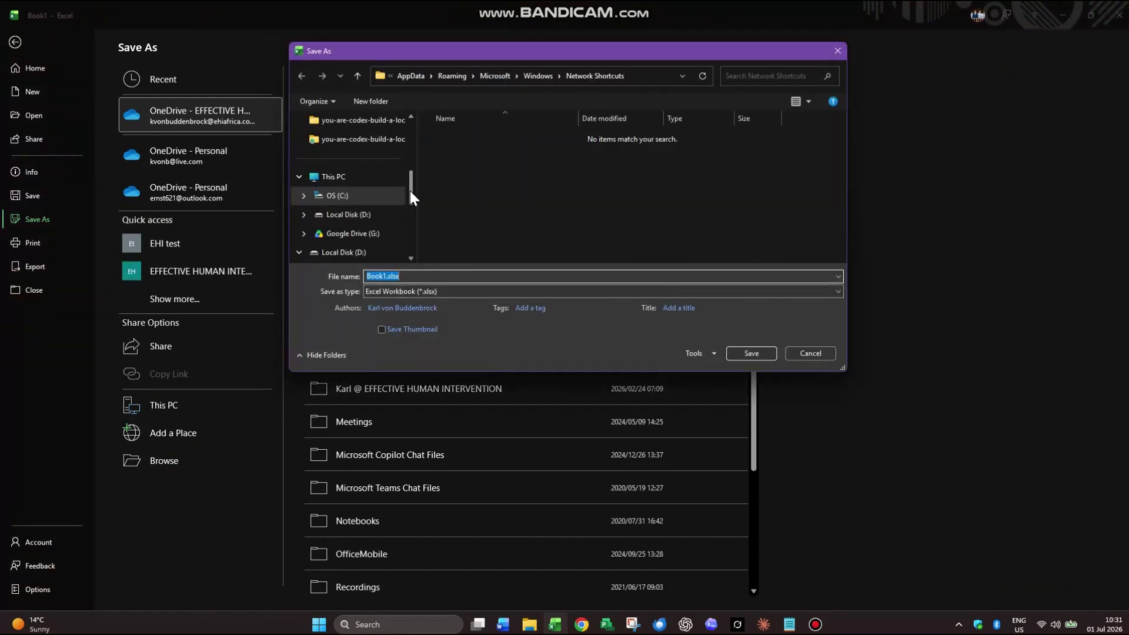
drag(410, 192, 412, 164)
click(348, 177)
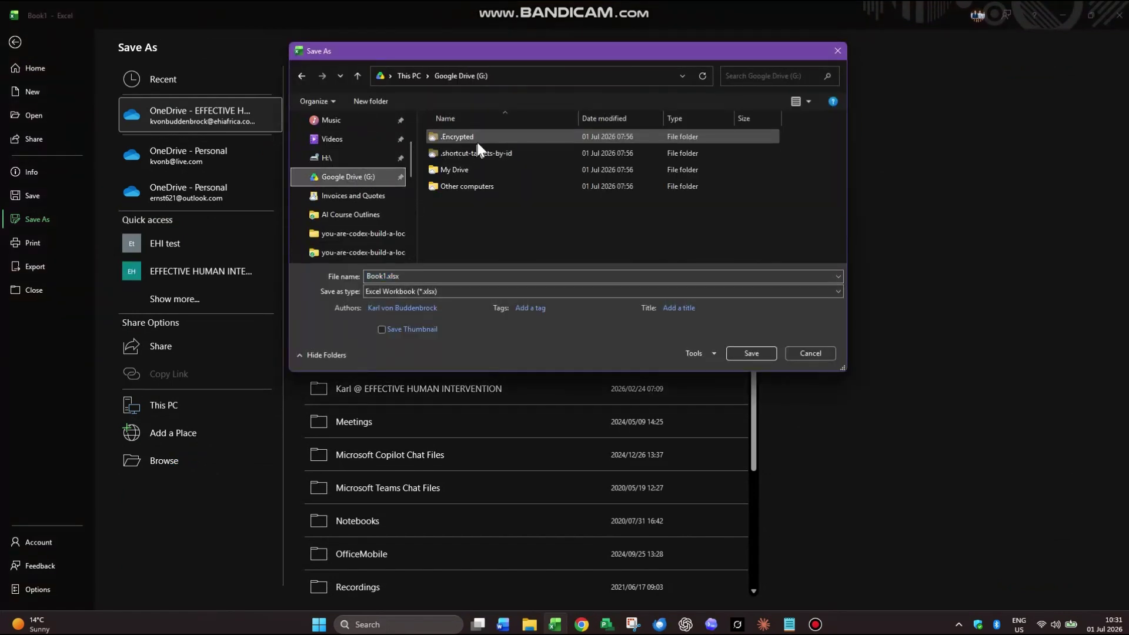
double_click(458, 170)
scroll(478, 168, down, 5)
double_click(472, 206)
click(414, 276)
text(Shed 7 d)
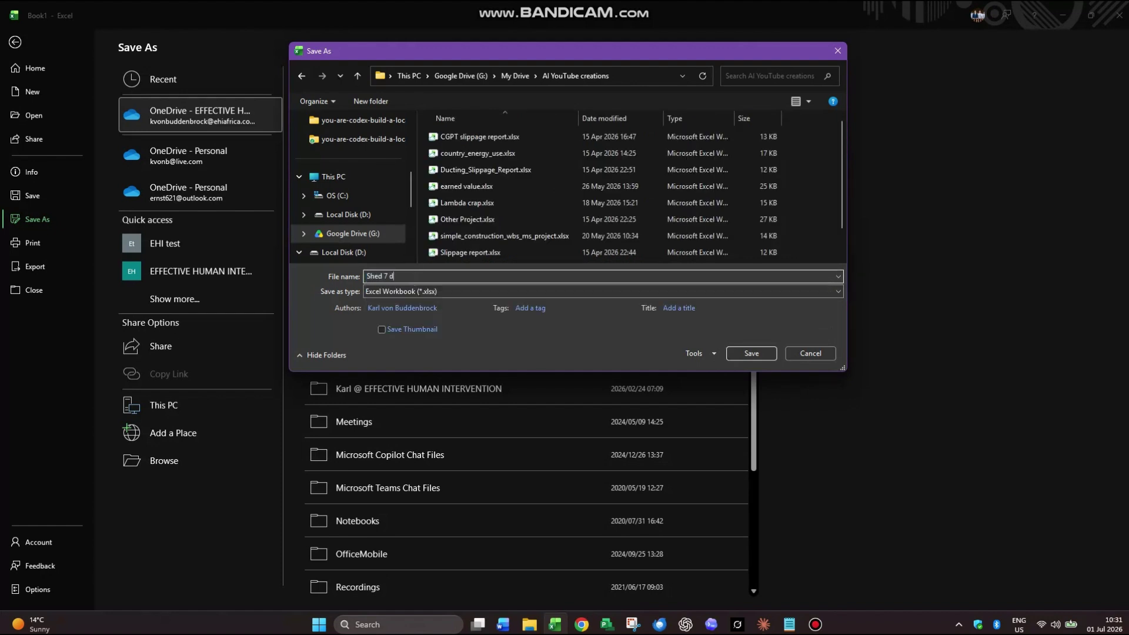
text(ata)
key(Return)
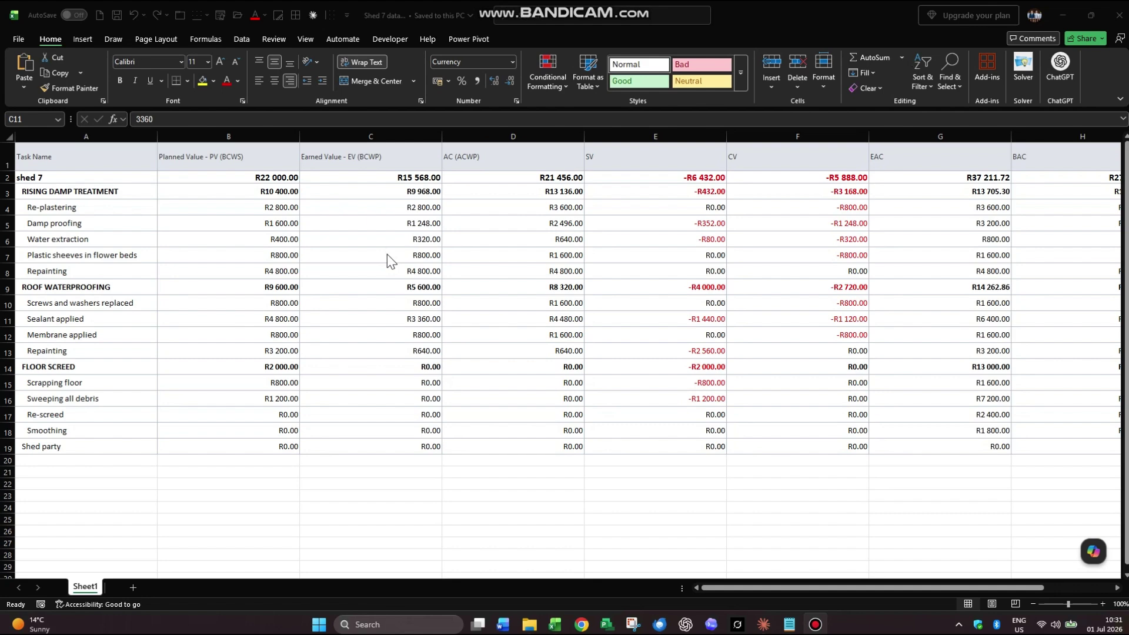
Step: Review the task hierarchy and the earned value columns through VAC, and close the Shed 7 data workbook and Excel
click(52, 188)
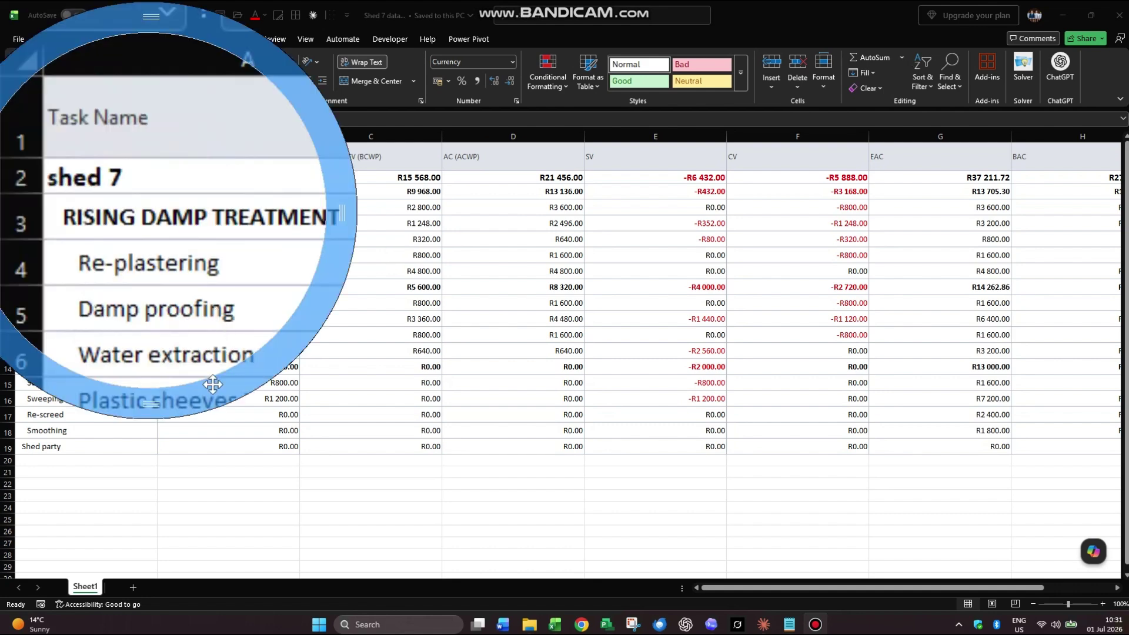
drag(188, 408, 185, 613)
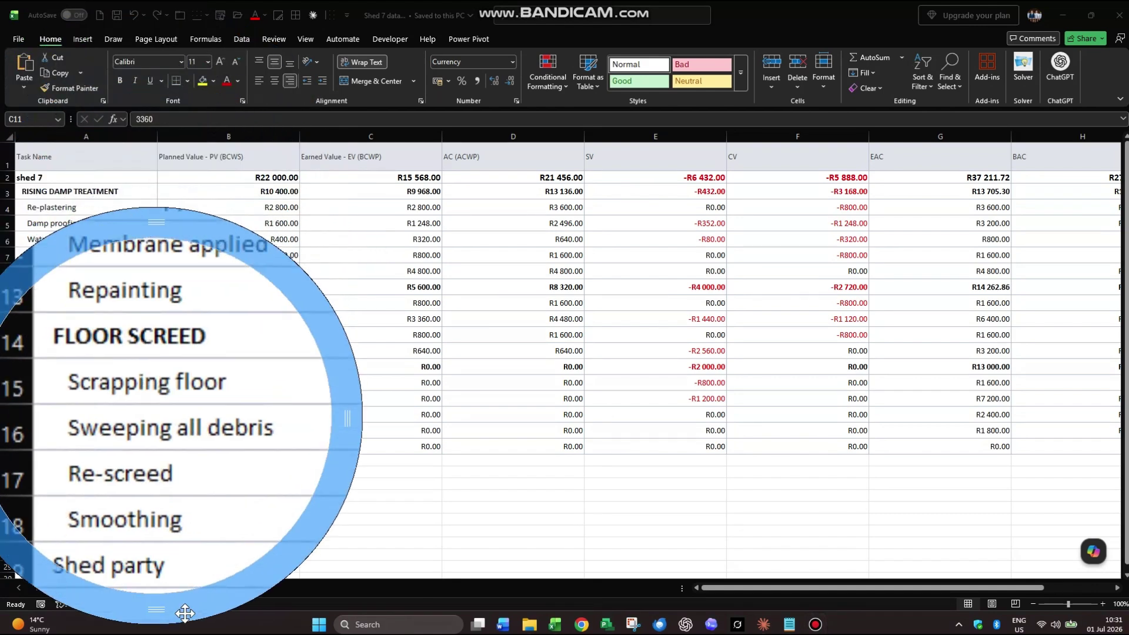
drag(747, 136, 684, 208)
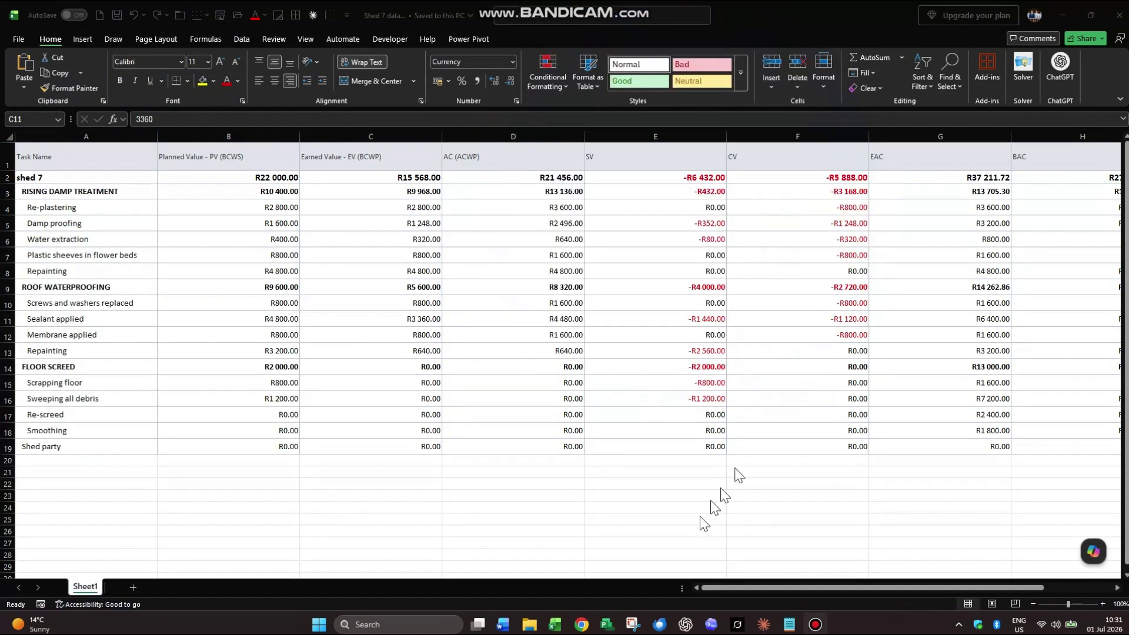
drag(722, 588, 1000, 593)
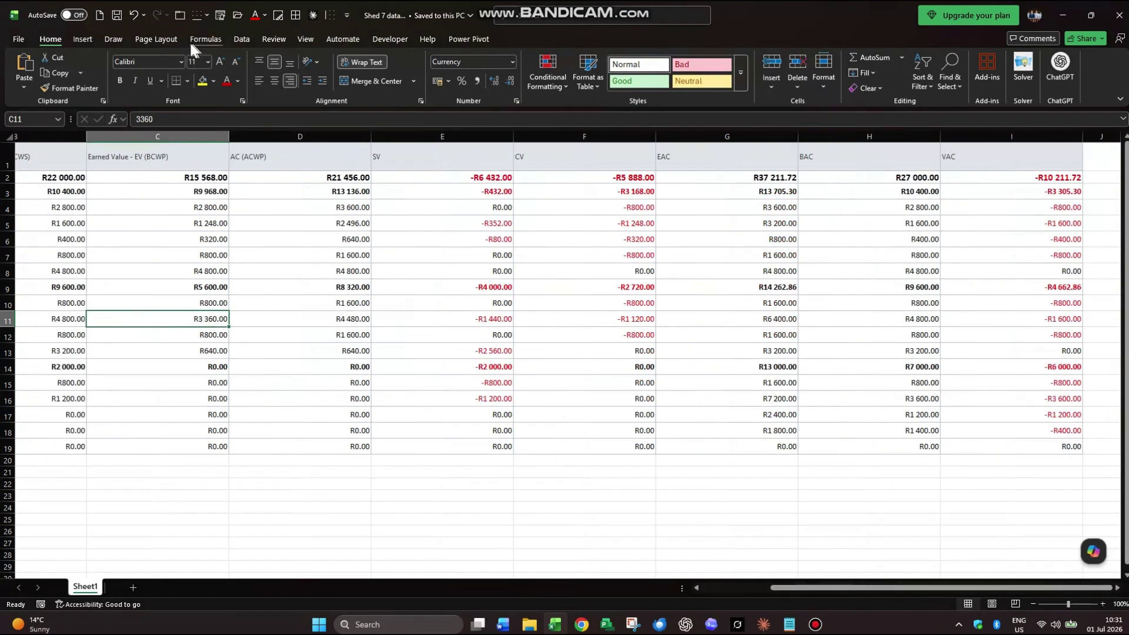
click(181, 17)
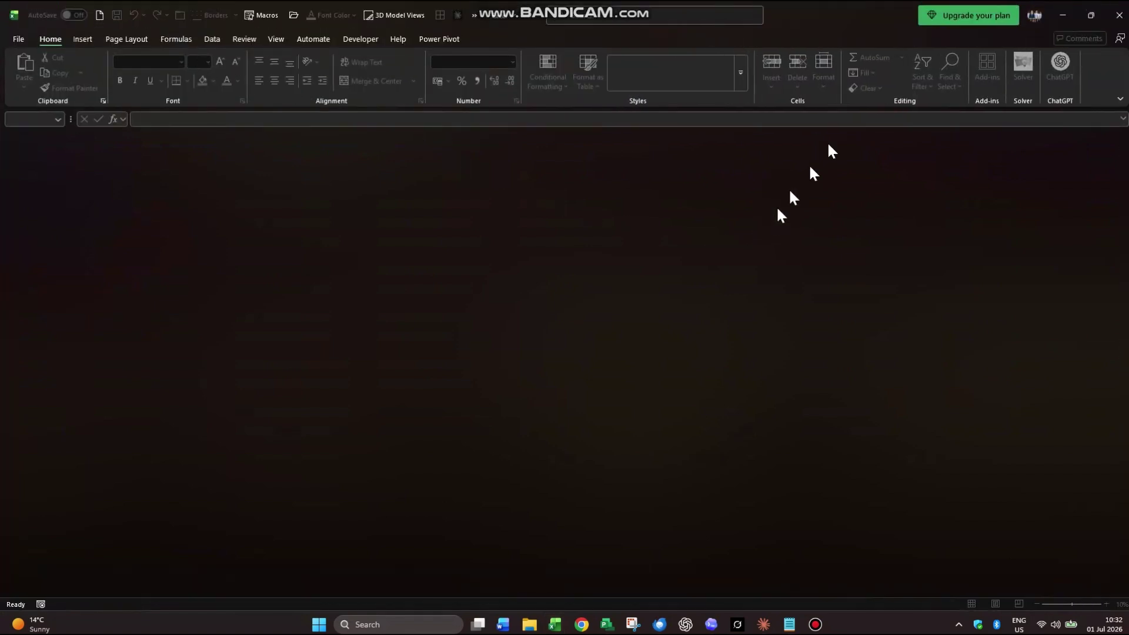
click(1114, 24)
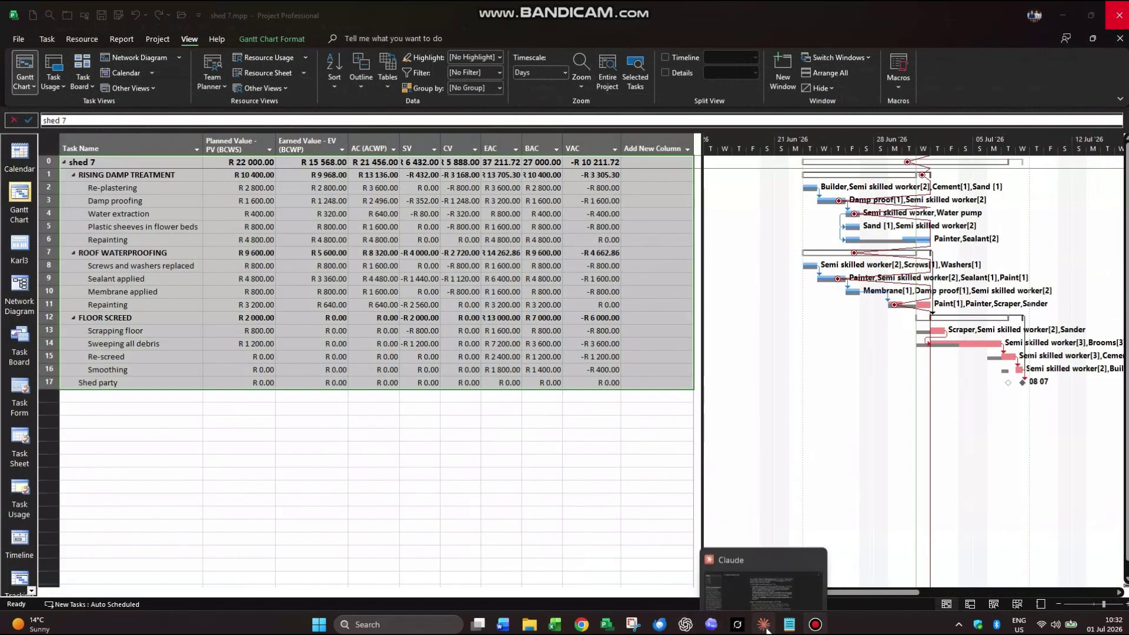
Step: Switch to Claude and copy the full text of the updated Step 2 prompt for Claude Design
click(763, 625)
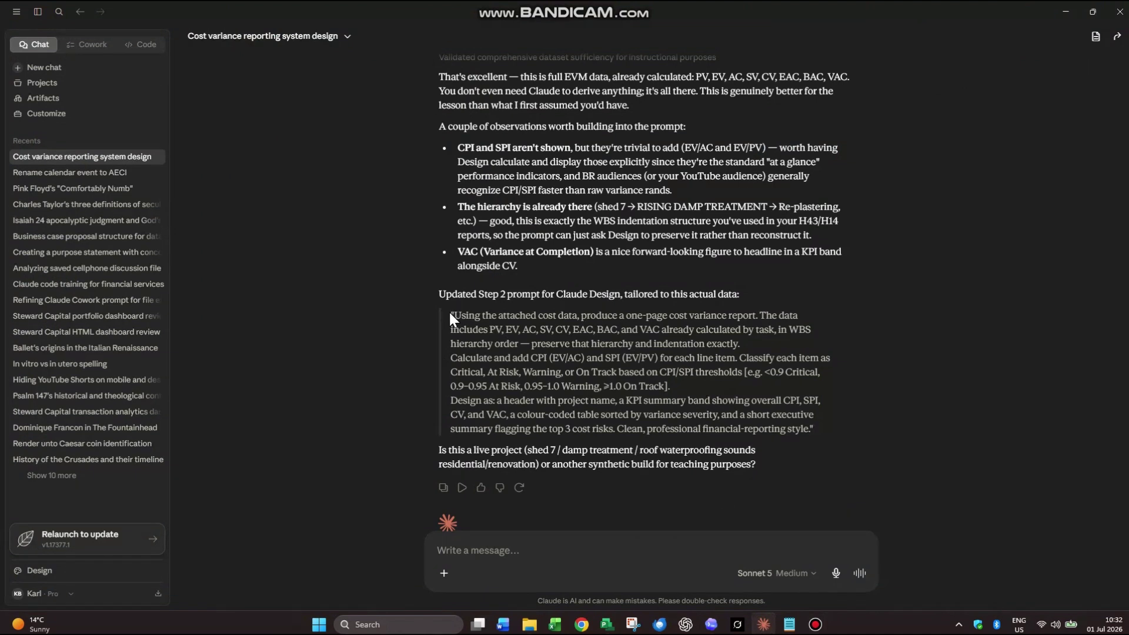
drag(448, 310, 823, 427)
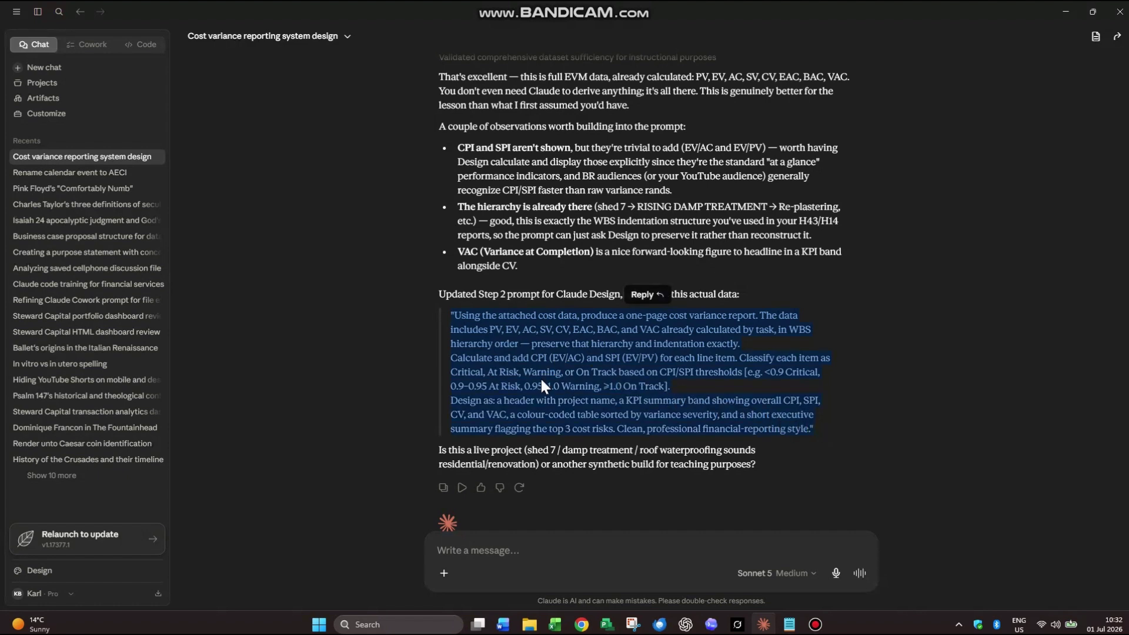
right_click(505, 375)
click(525, 389)
Step: Open Claude Design, choose the Document template, and paste the copied cost variance report prompt without its opening quotation mark
click(52, 570)
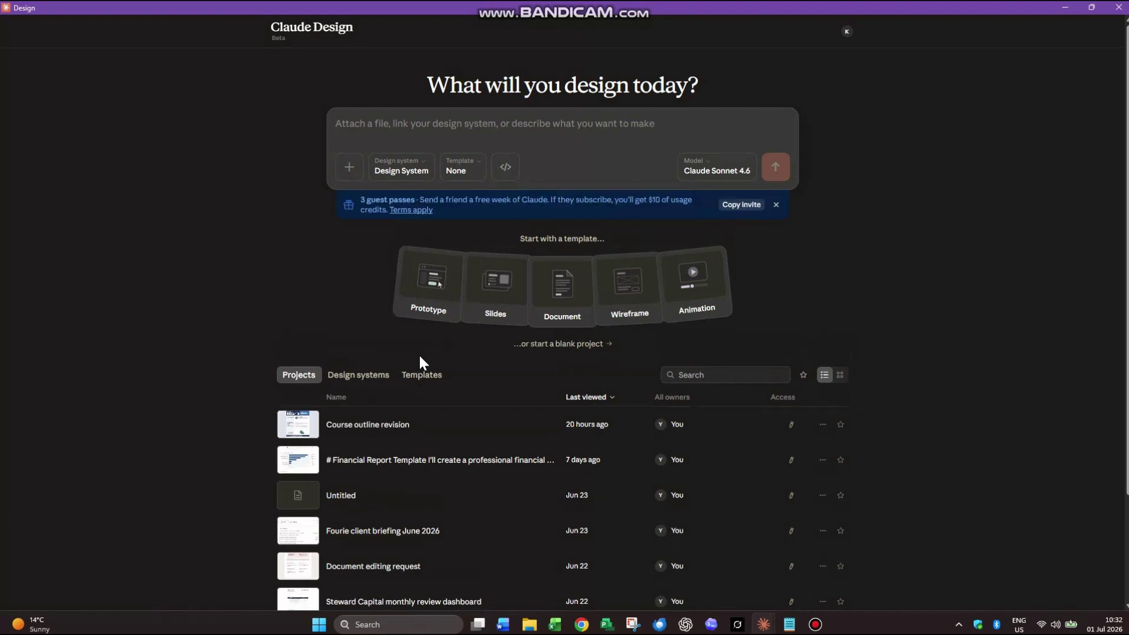
click(574, 292)
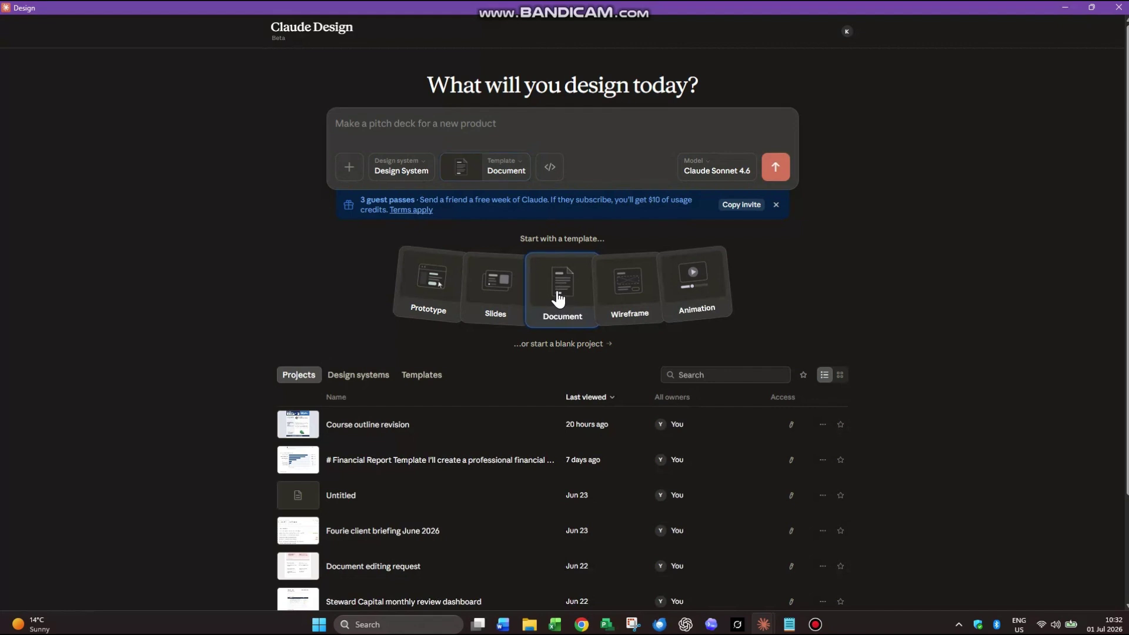
click(401, 126)
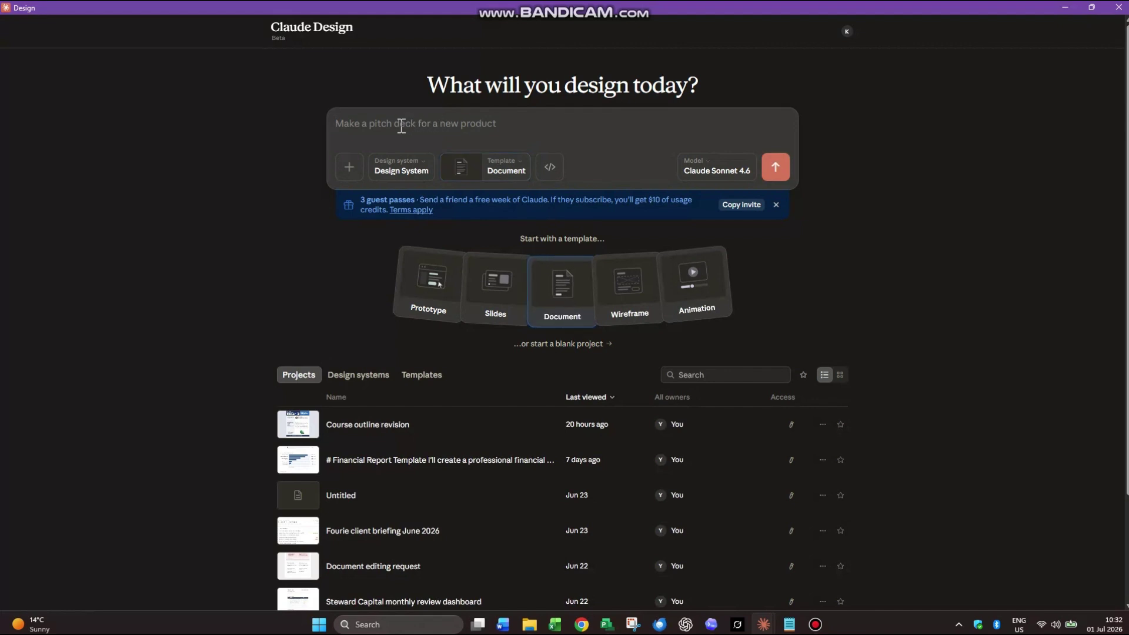
key(ctrl+v)
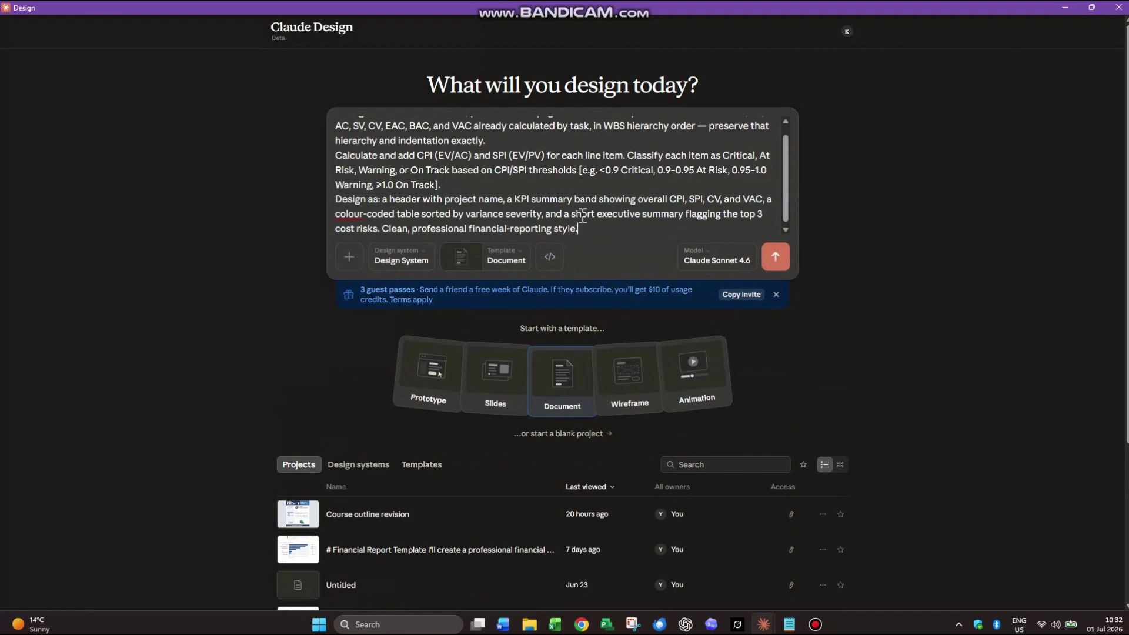
scroll(582, 216, up, 1)
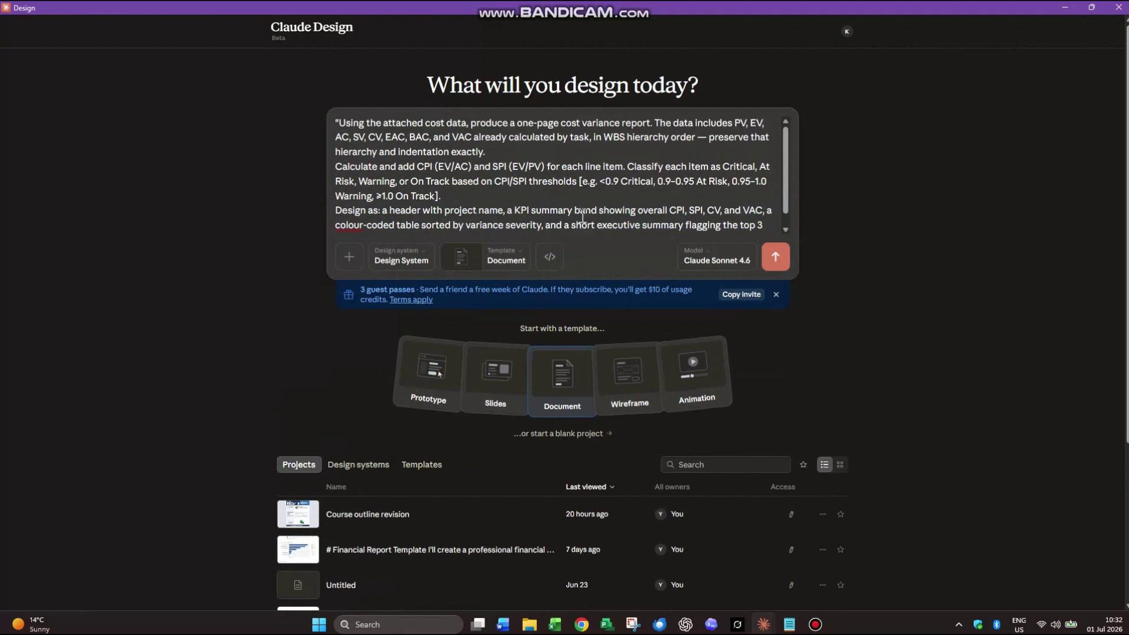
key(BackSpace)
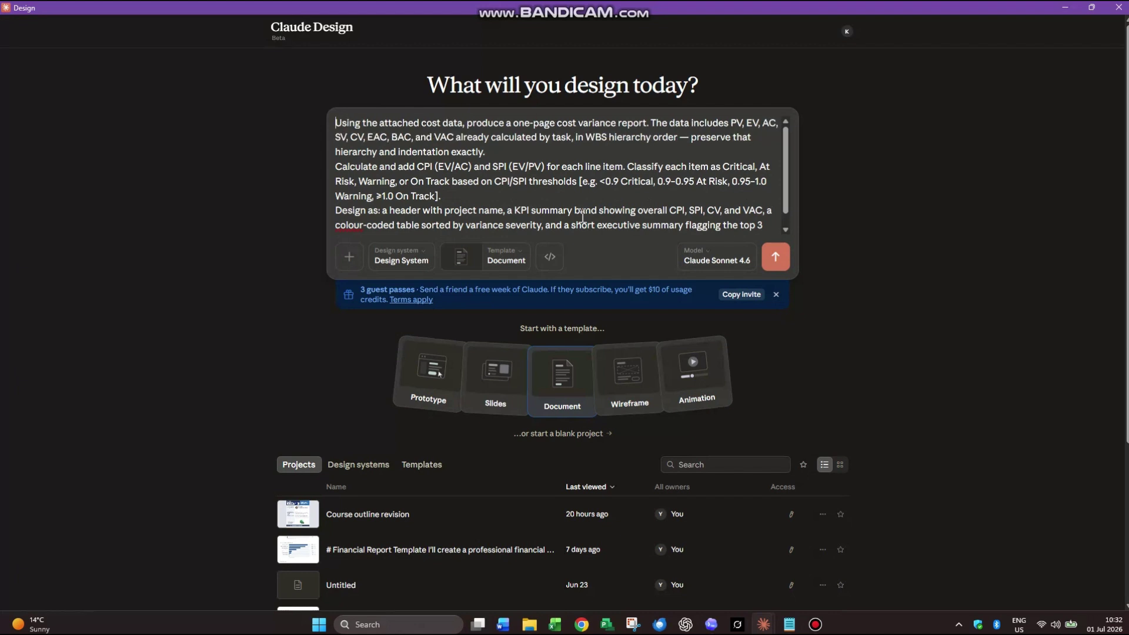
Step: Attach Shed 7 data.xlsx from the AI YouTube creations folder, check the end of the prompt, and submit the cost variance report request
click(342, 253)
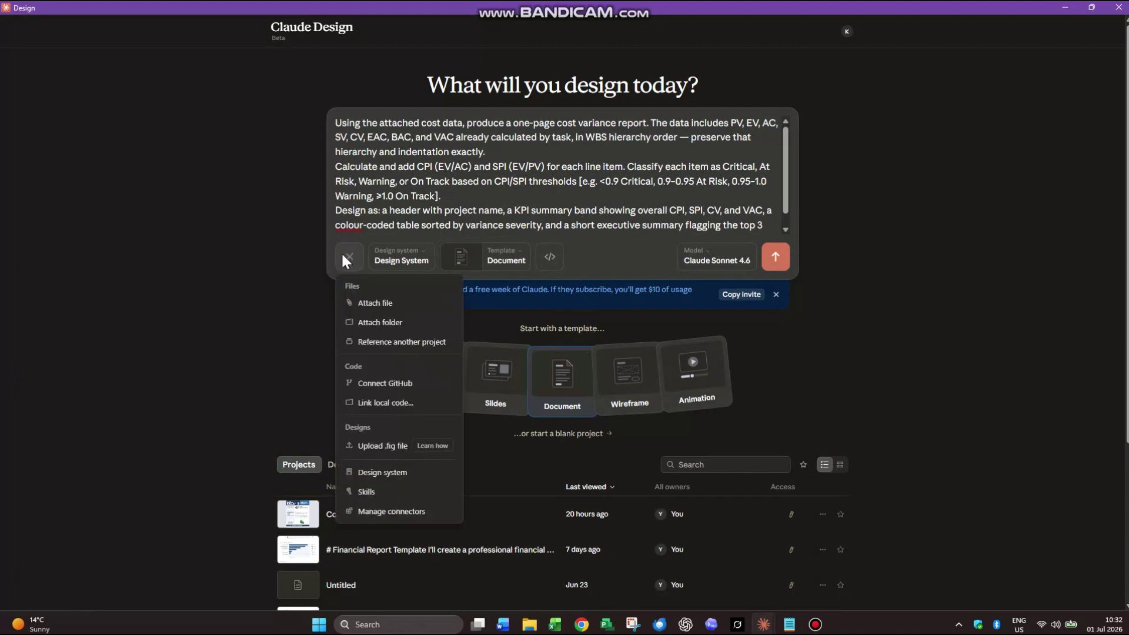
click(361, 301)
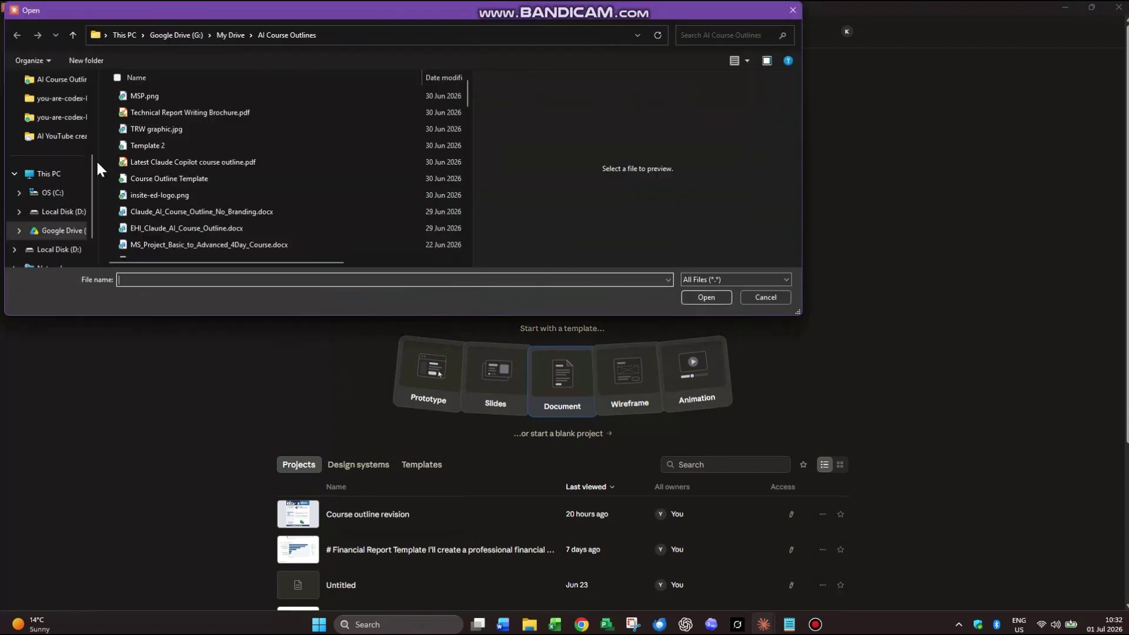
click(56, 140)
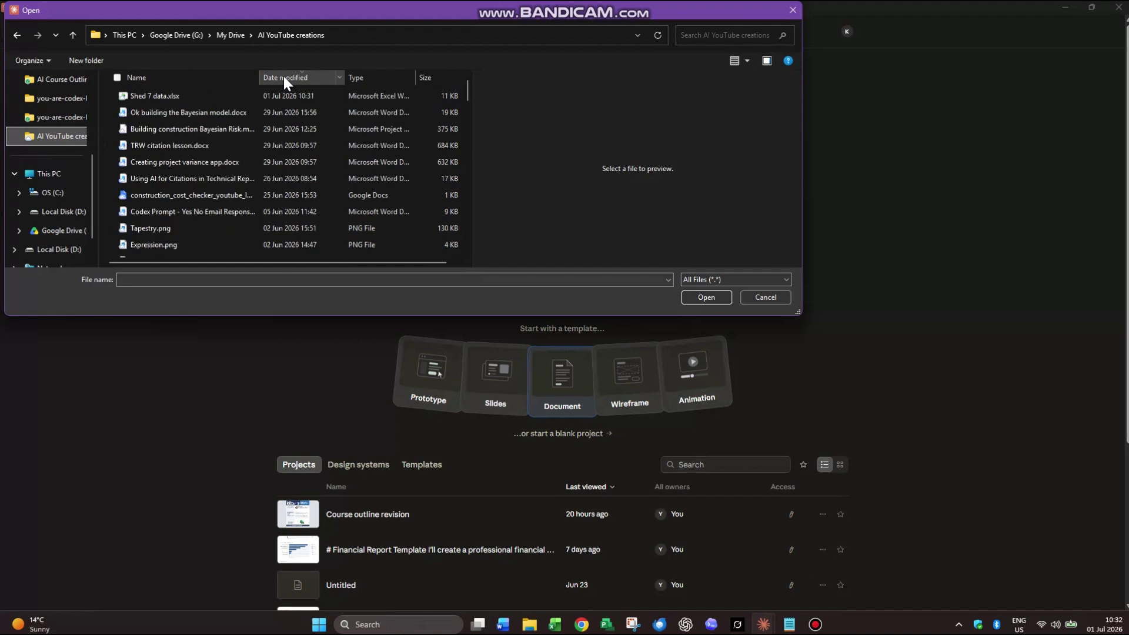
double_click(161, 95)
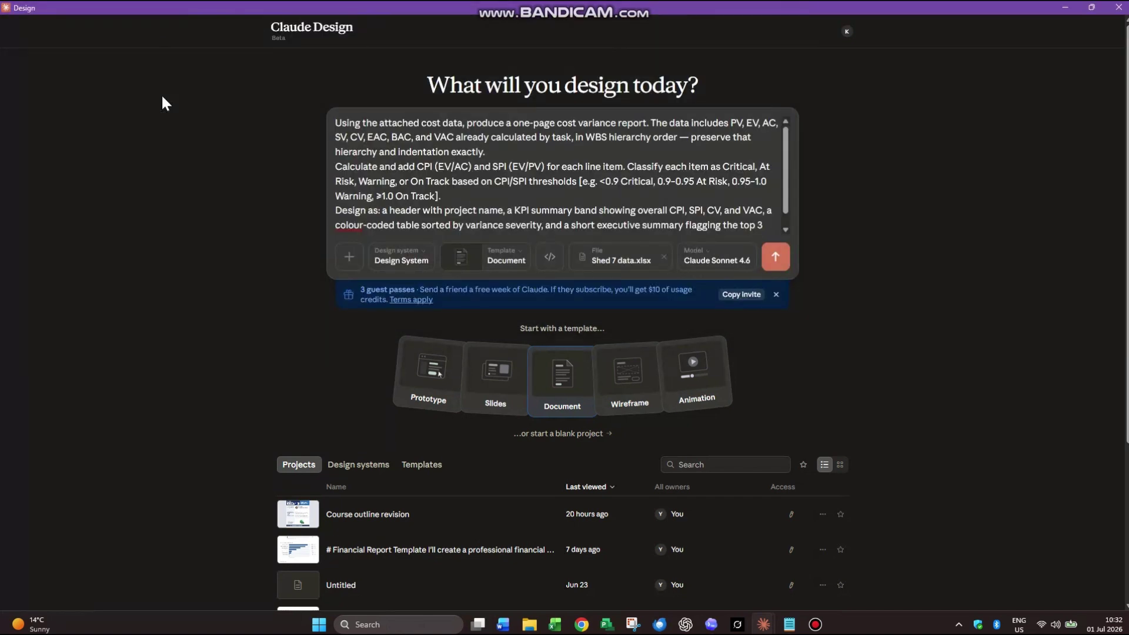
click(623, 256)
drag(785, 156, 786, 181)
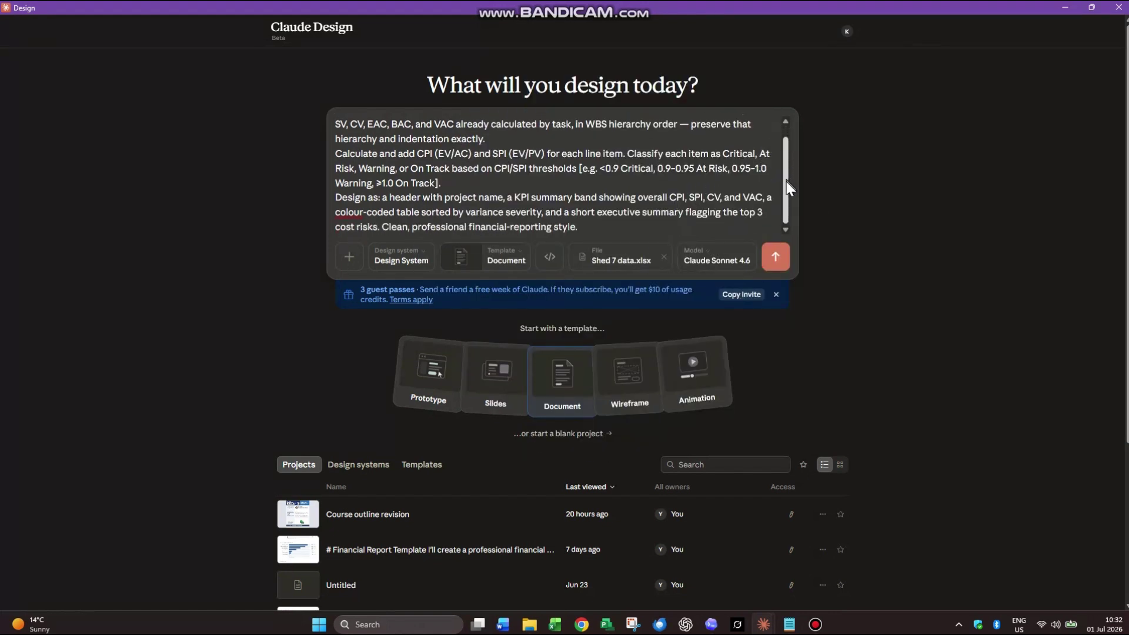
click(774, 262)
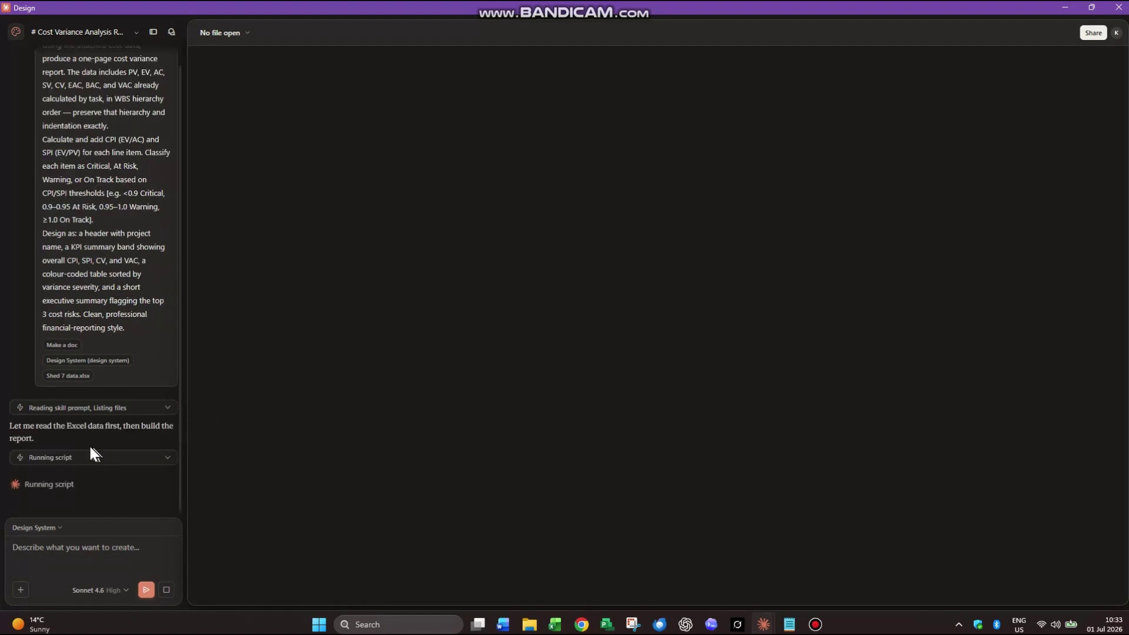
click(105, 438)
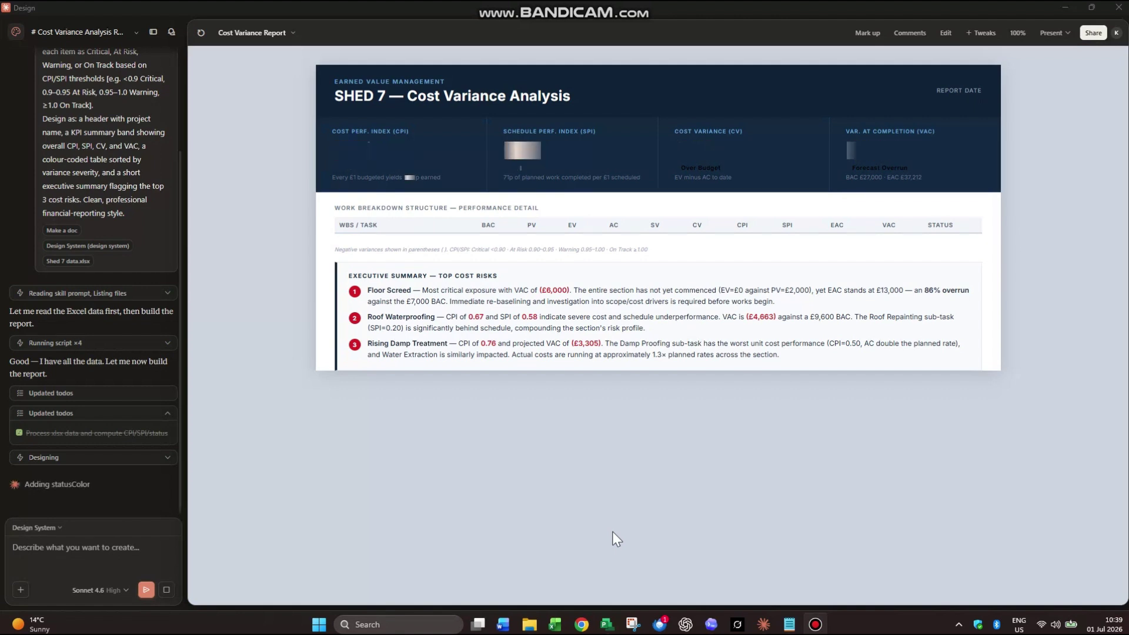
Step: Magnify the generation progress and review the cost variance report from the KPI band through the task table to the executive summary
key(super+plus)
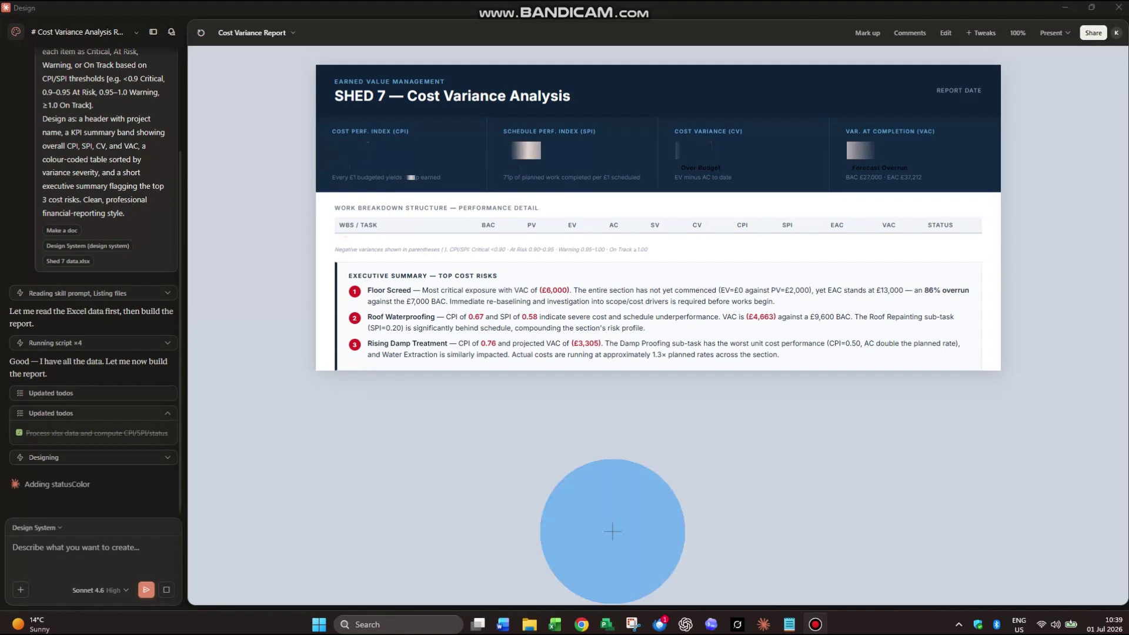
click(64, 412)
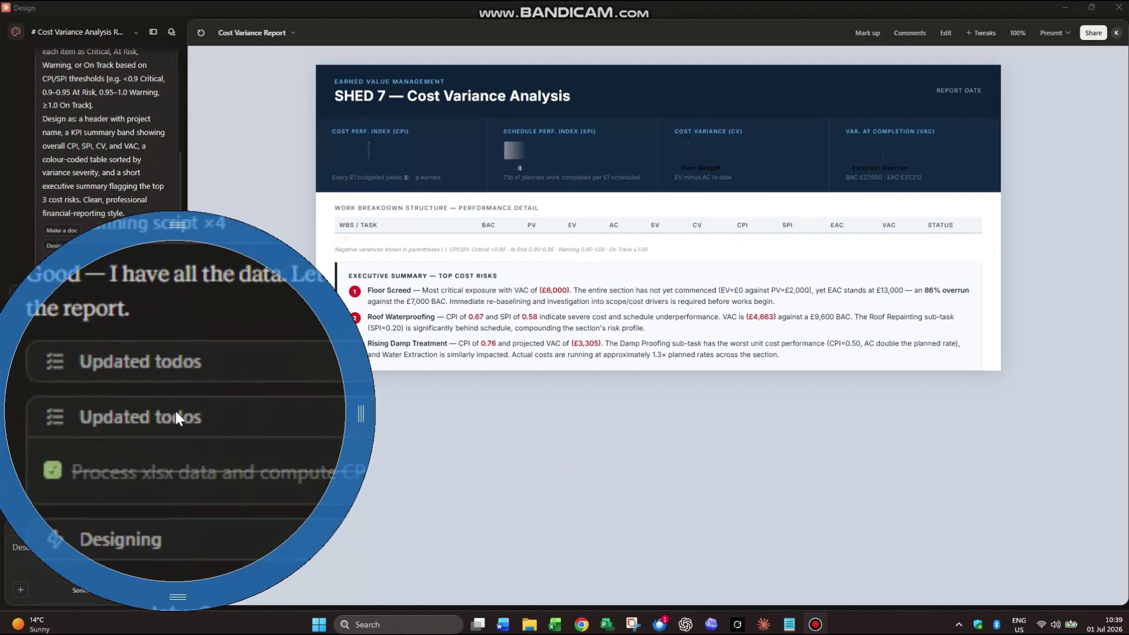
key(super+Escape)
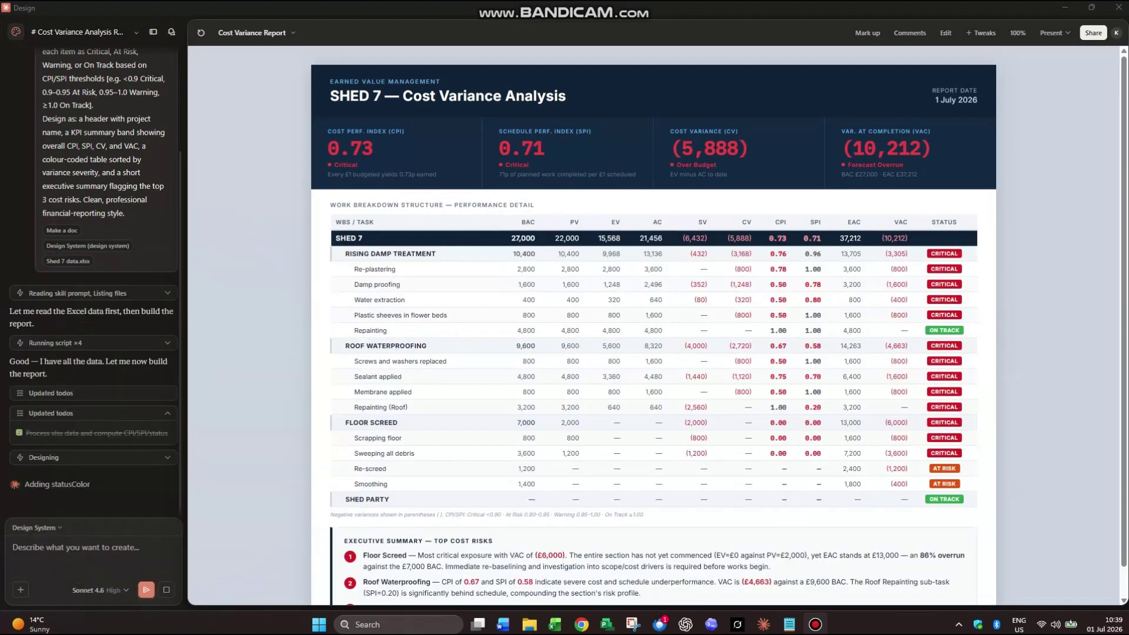
scroll(564, 432, down, 1)
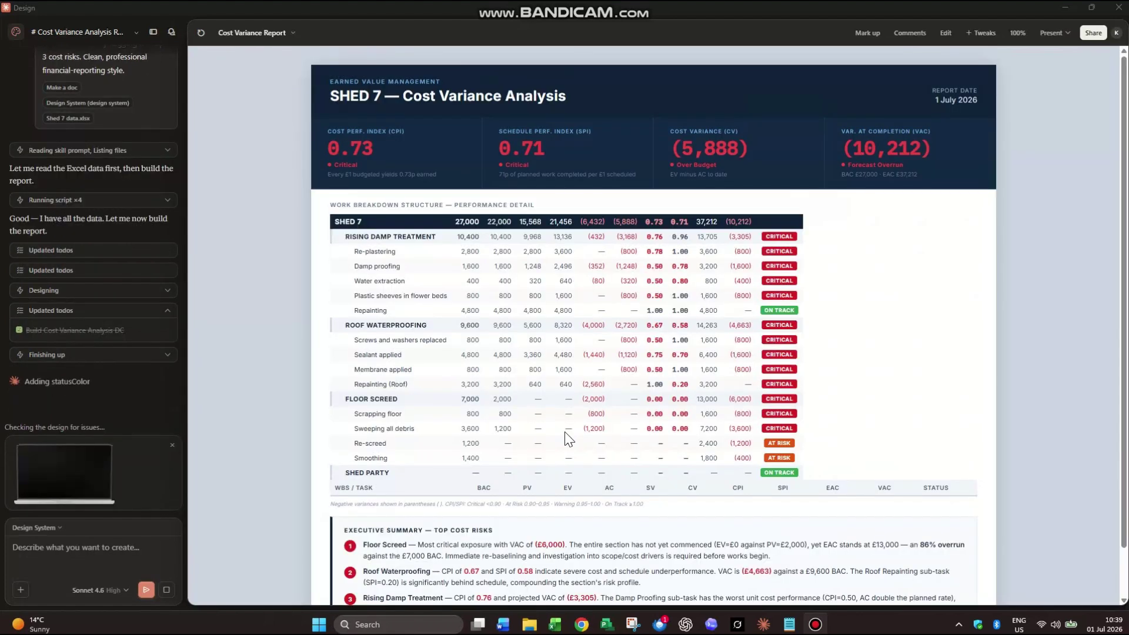
scroll(655, 397, down, 2)
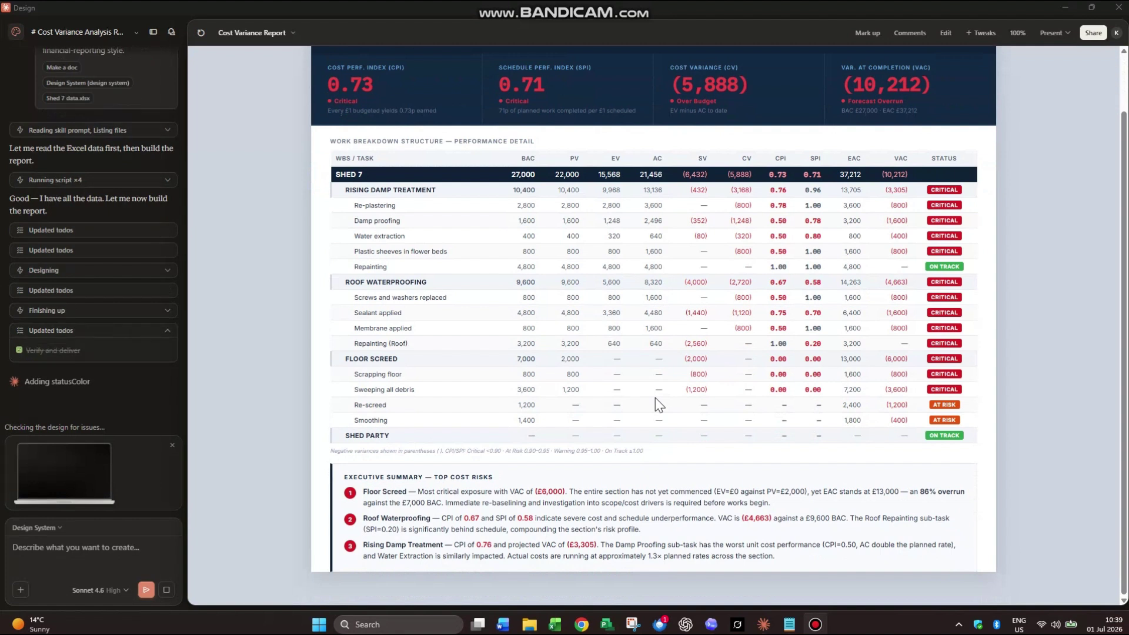
scroll(655, 397, up, 2)
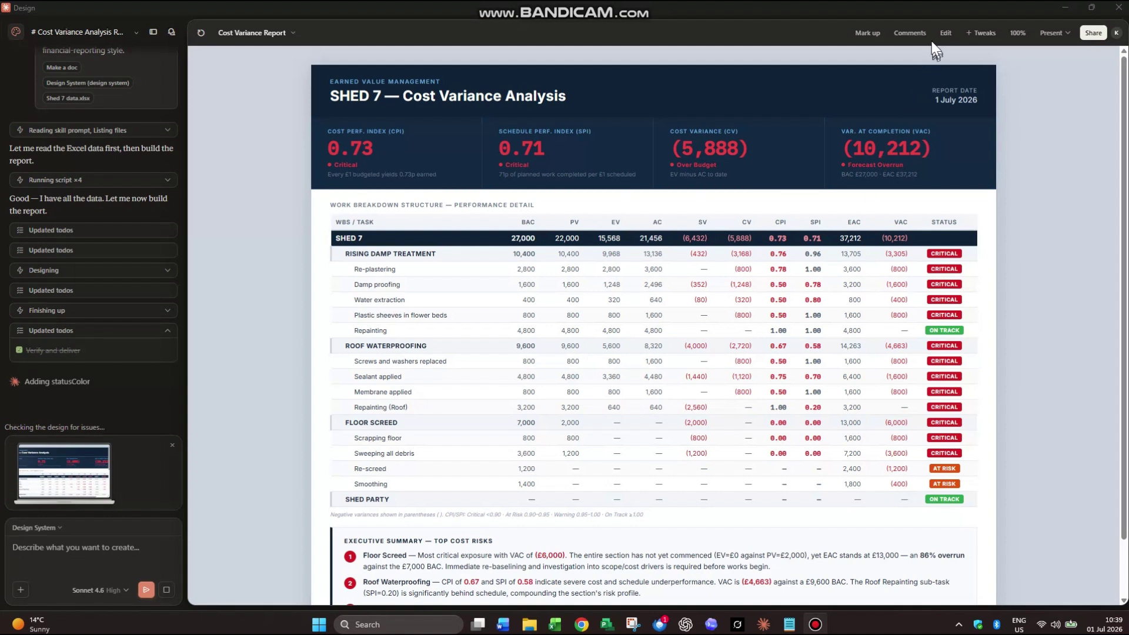
Step: Add a tweak to the report reading "Change the currency pounds to South African Rands"
click(986, 36)
click(912, 62)
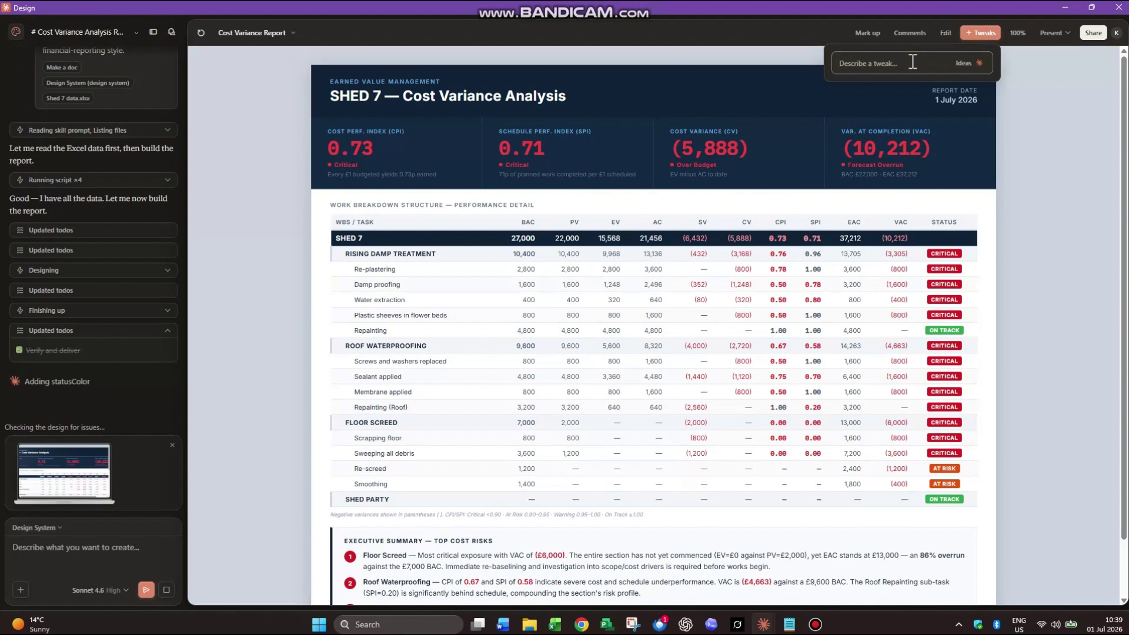
text(Cha)
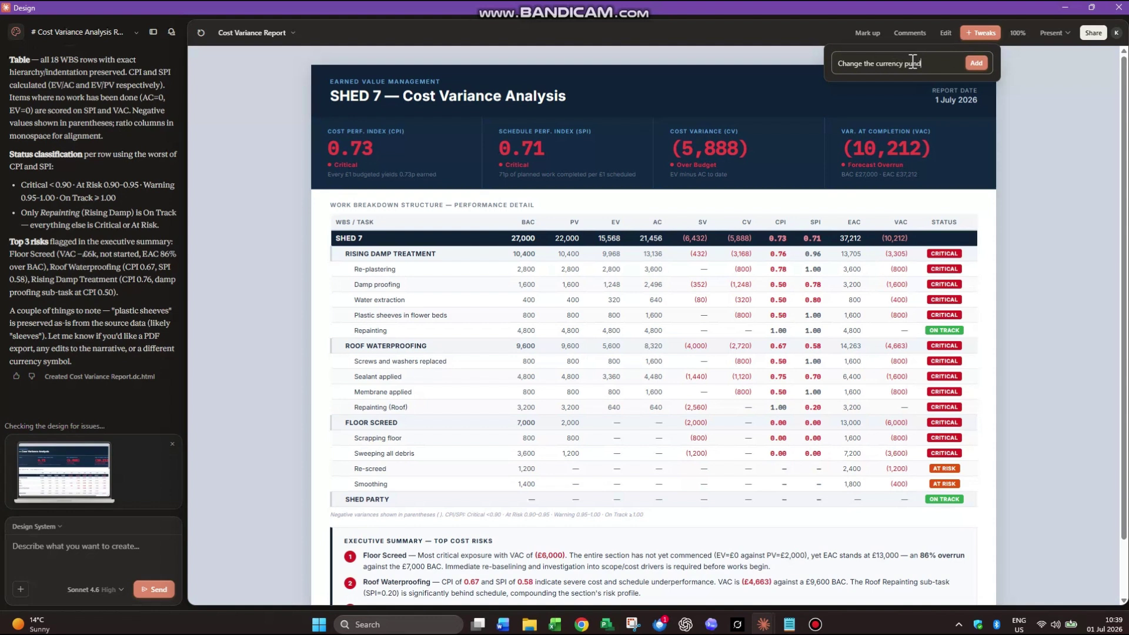
text(nge the currency pounds)
text(to South African)
text( Rands)
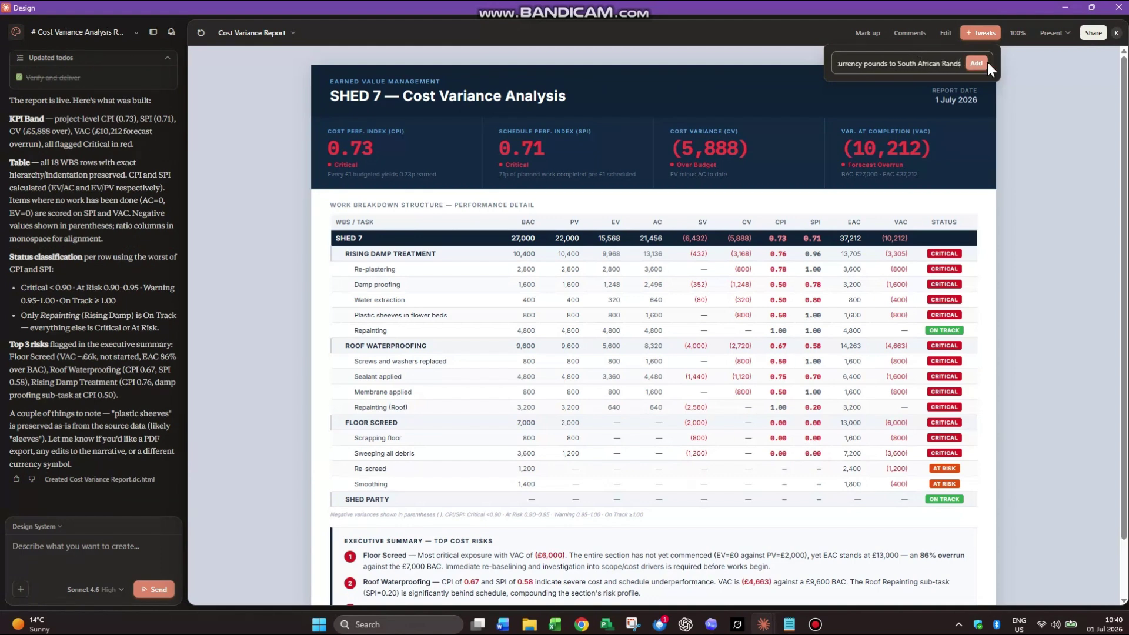
click(980, 61)
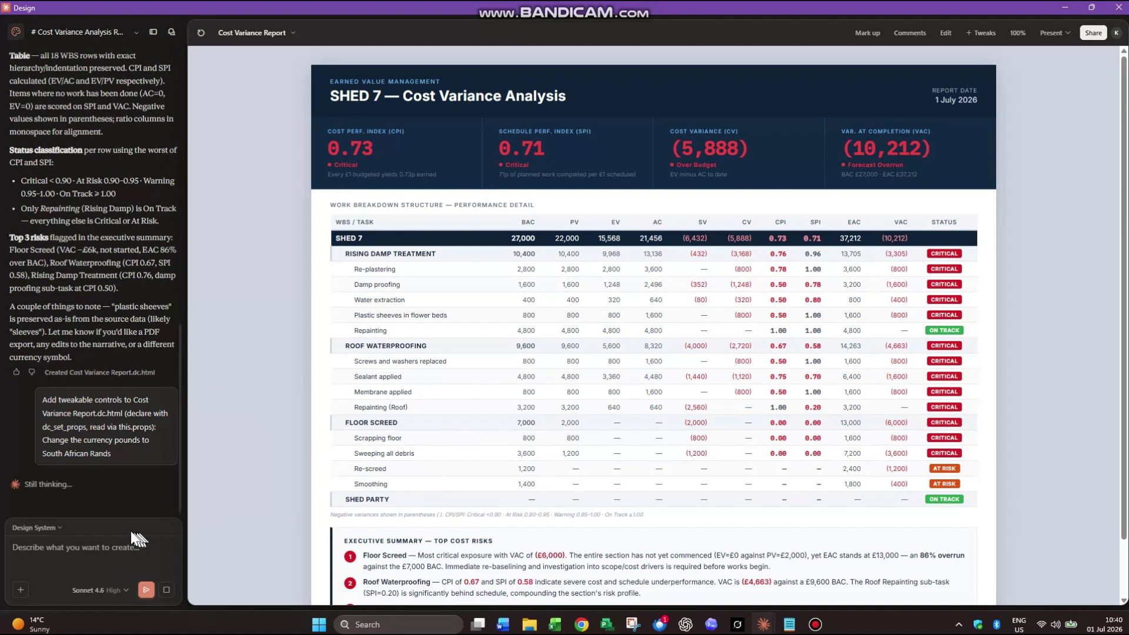
Step: Examine the revised report and the magnified summary of currency changes, and dismiss the currency tweak controls
key(super+plus)
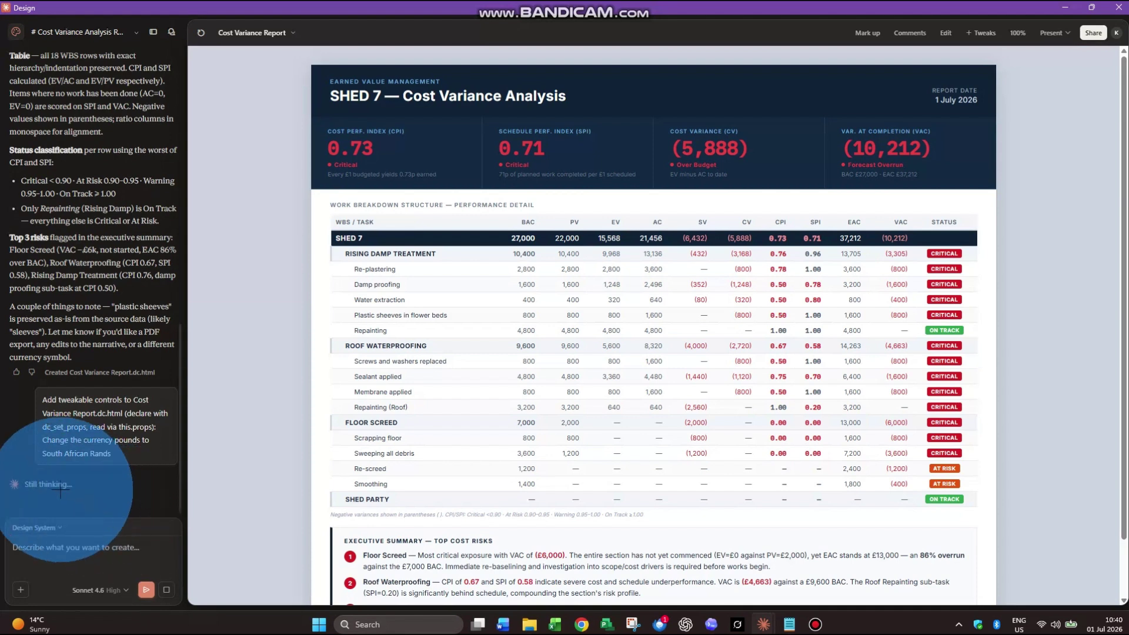
key(super+Escape)
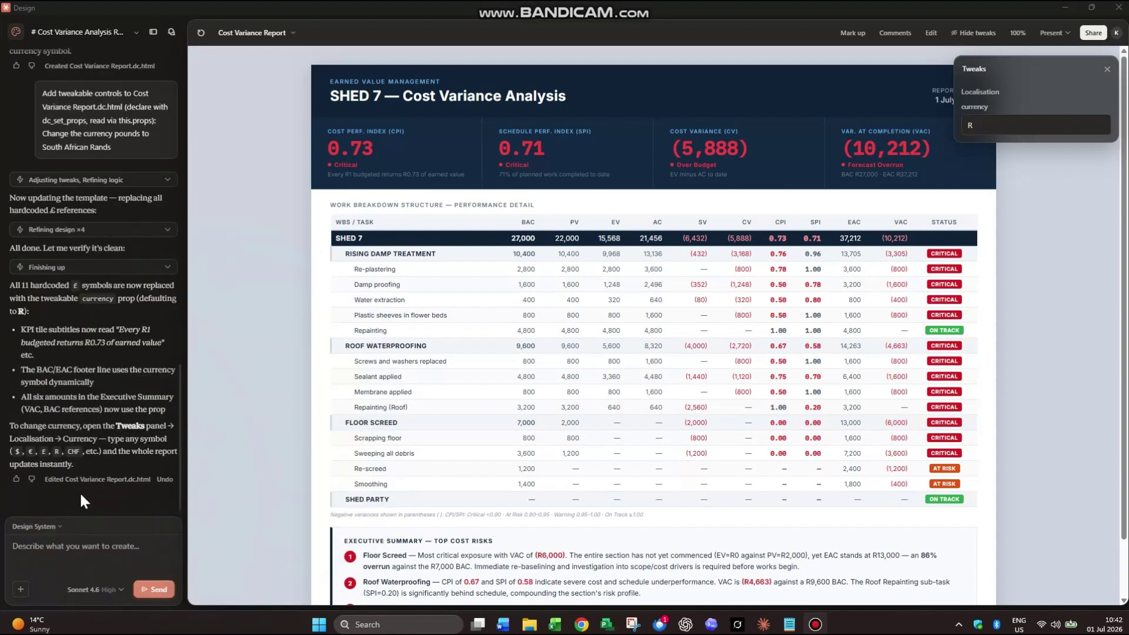
scroll(671, 350, down, 1)
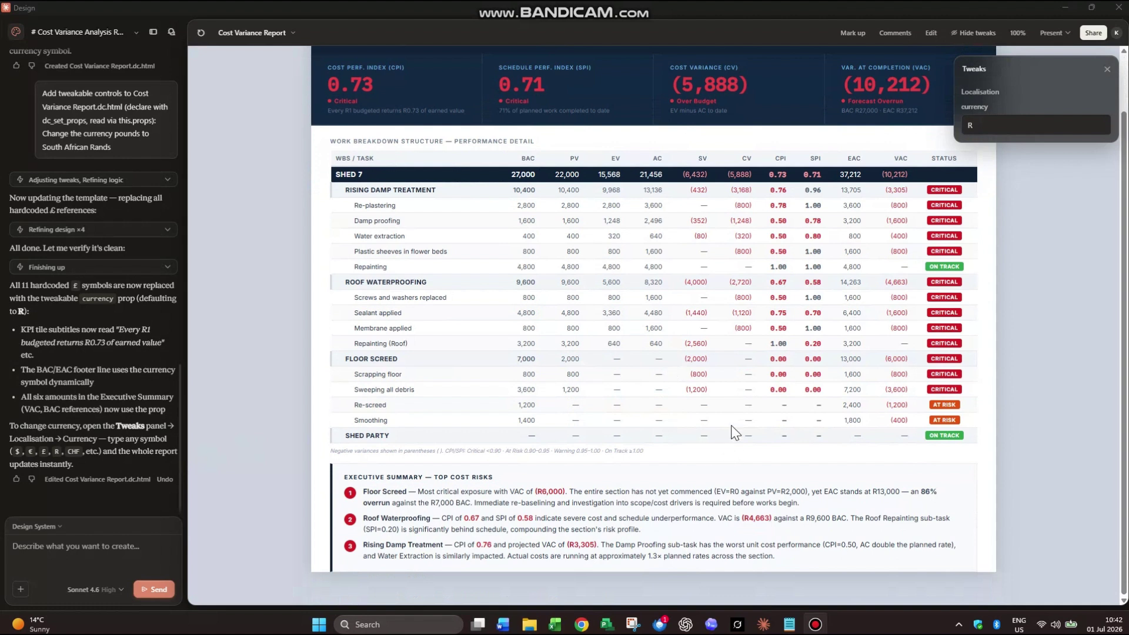
scroll(731, 425, up, 1)
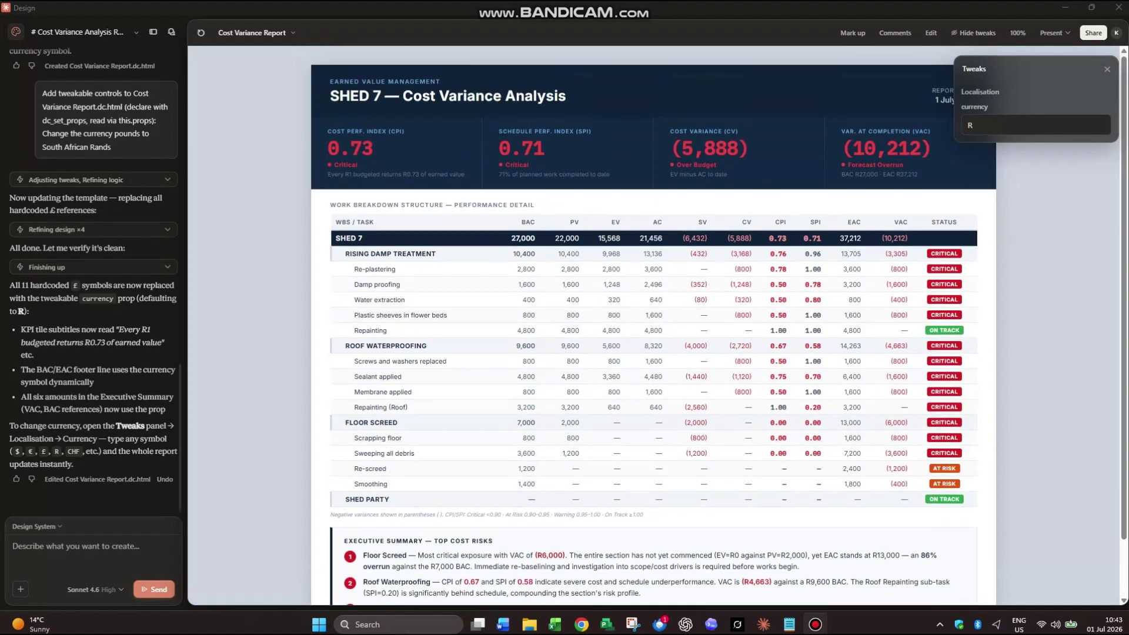
click(1107, 69)
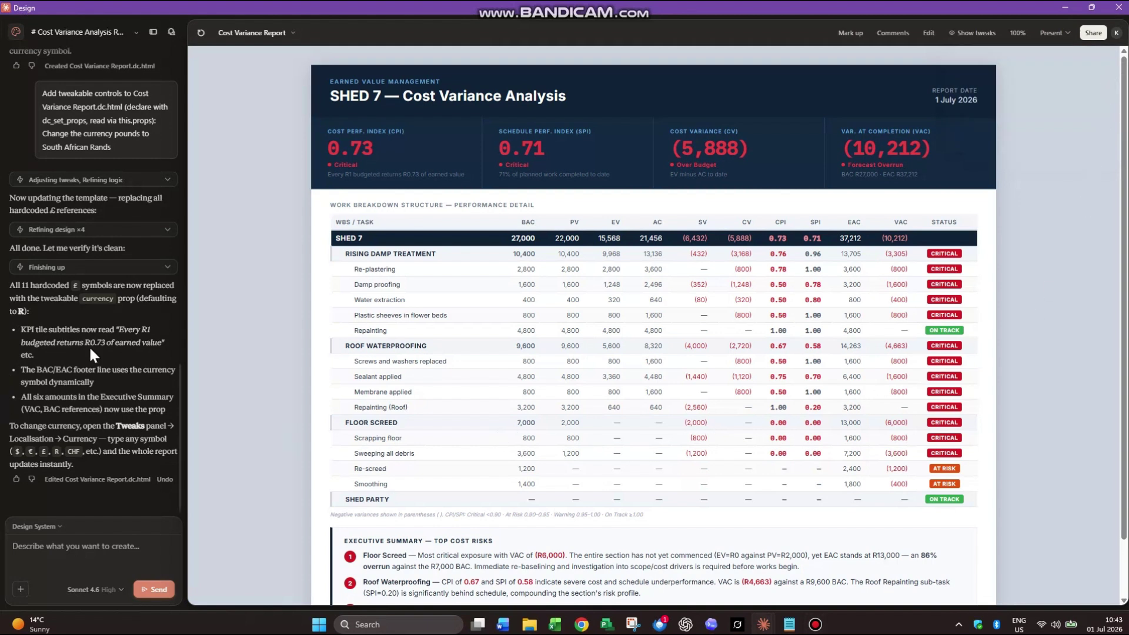
key(super+plus)
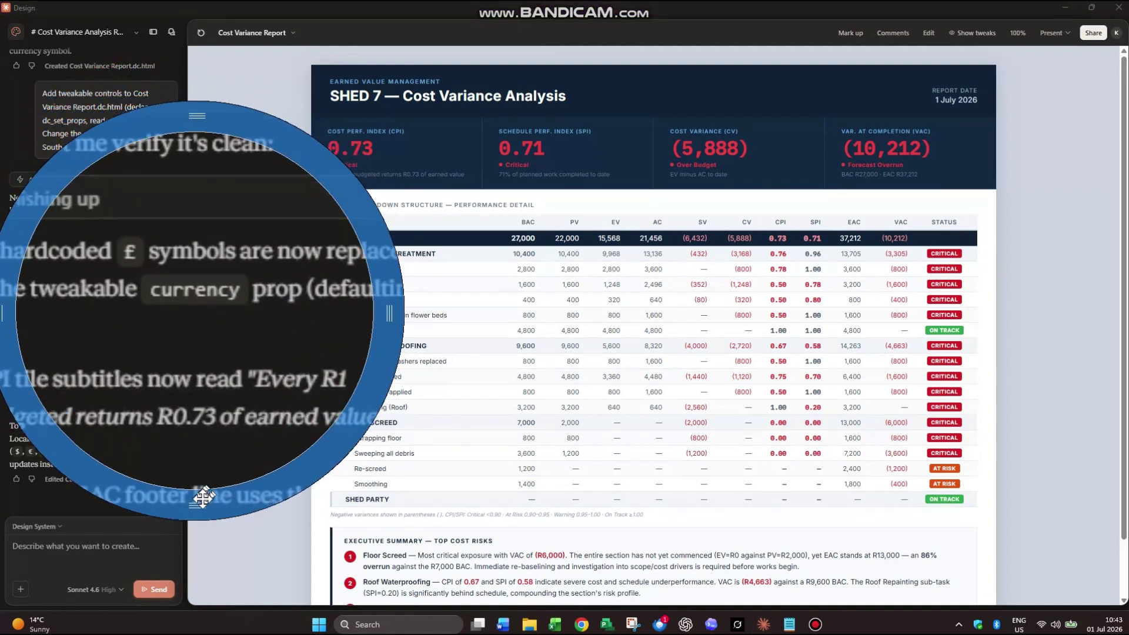
key(super+Escape)
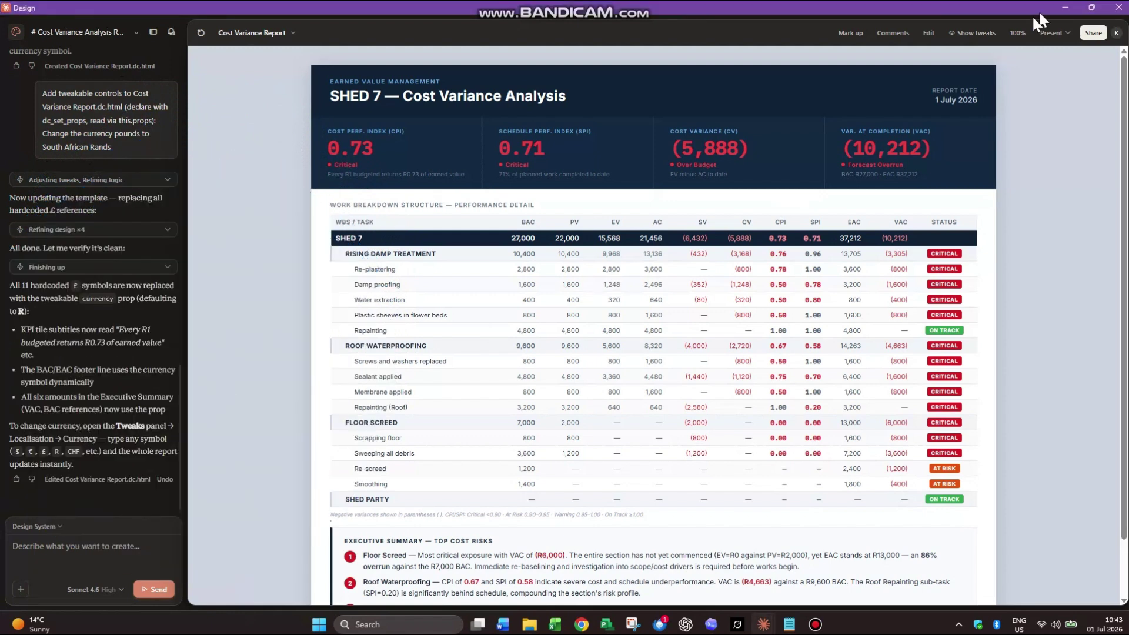
Step: Export the Cost Variance Report as a PDF with the Instant option and check its print version in the browser
click(1094, 33)
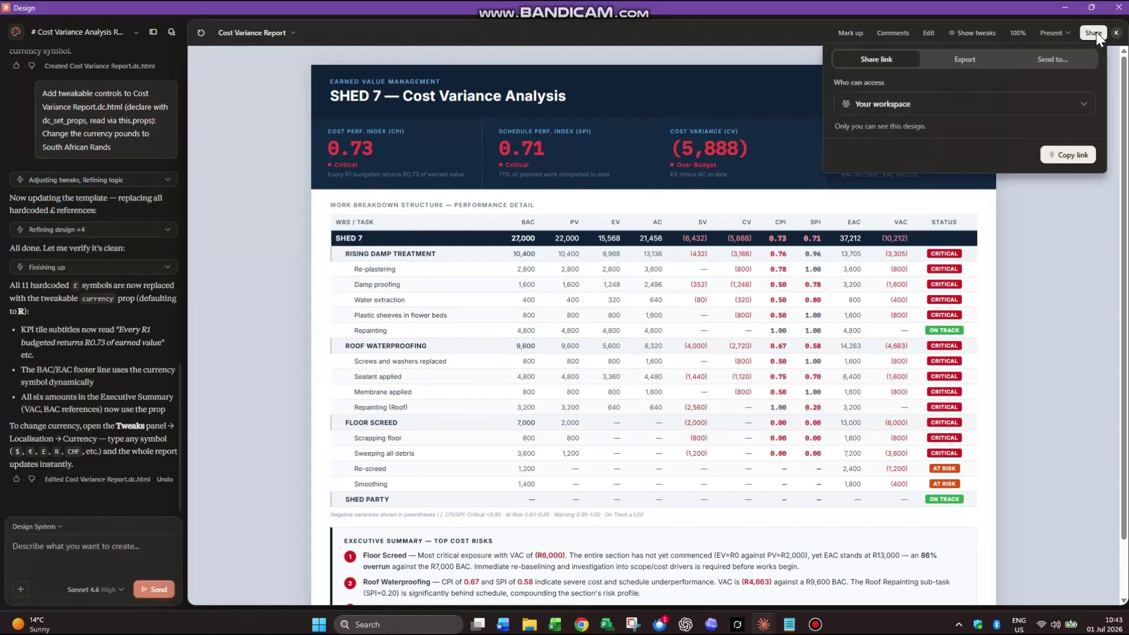
click(962, 60)
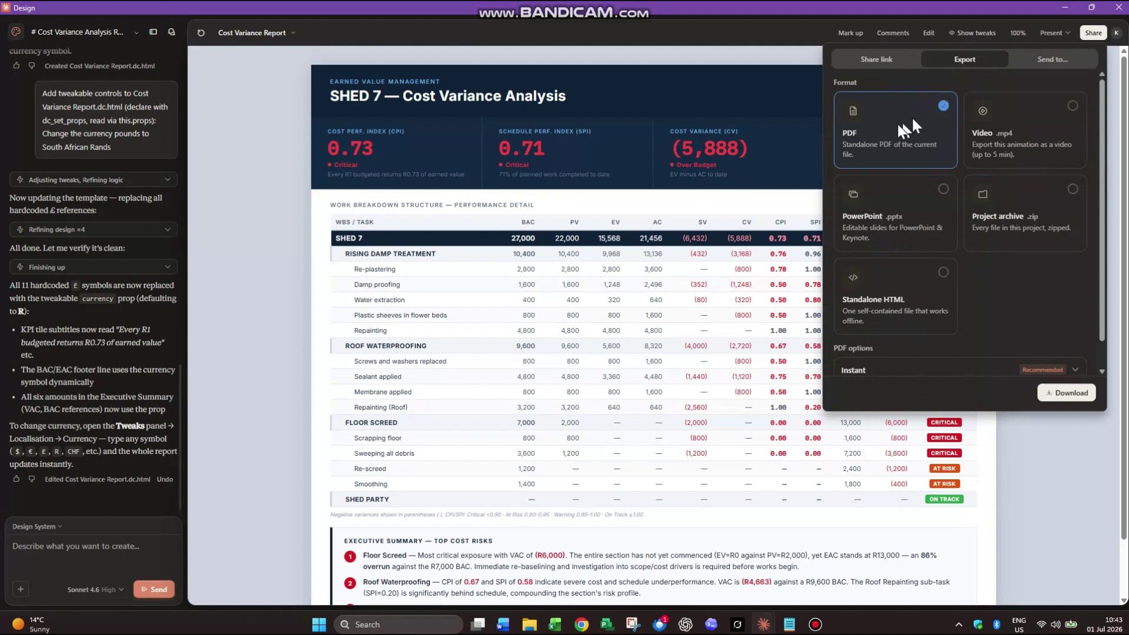
click(1068, 392)
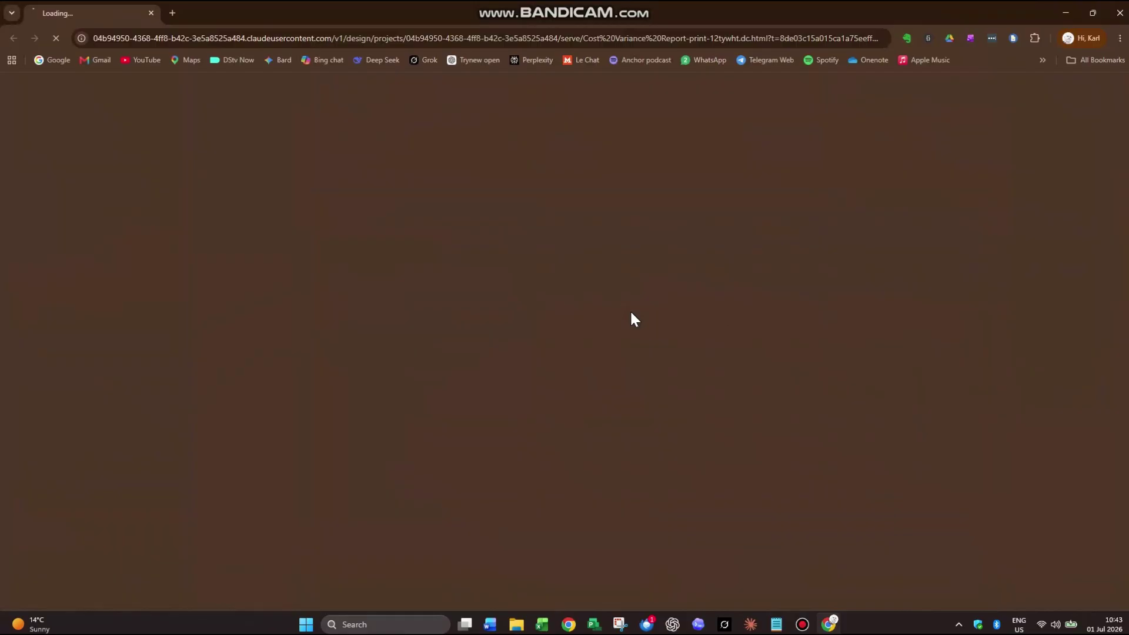
scroll(633, 319, down, 2)
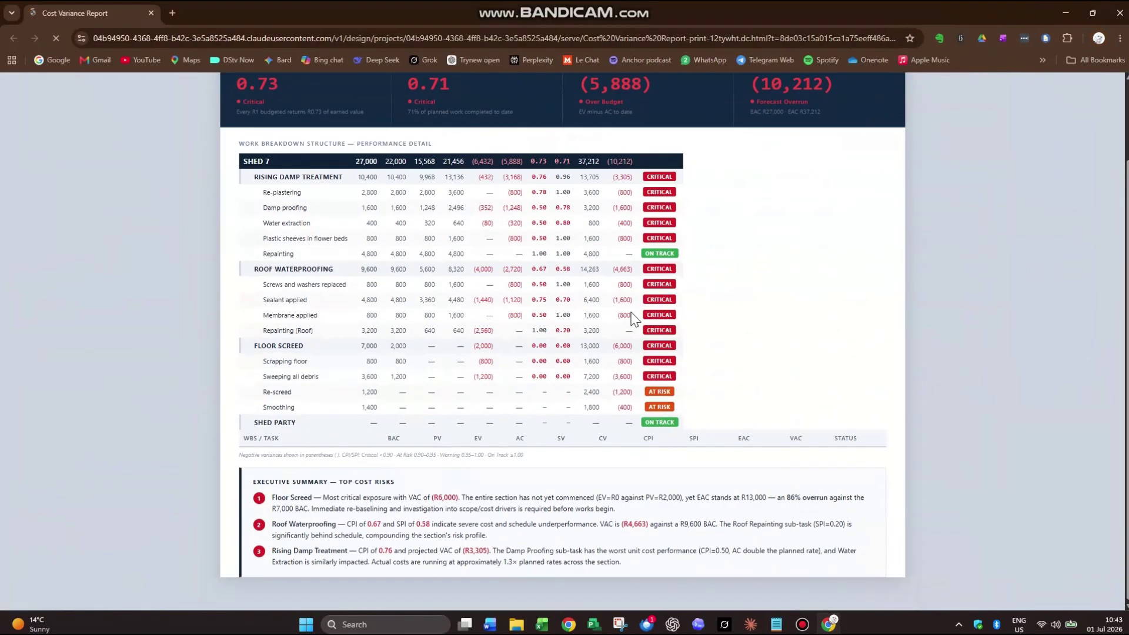